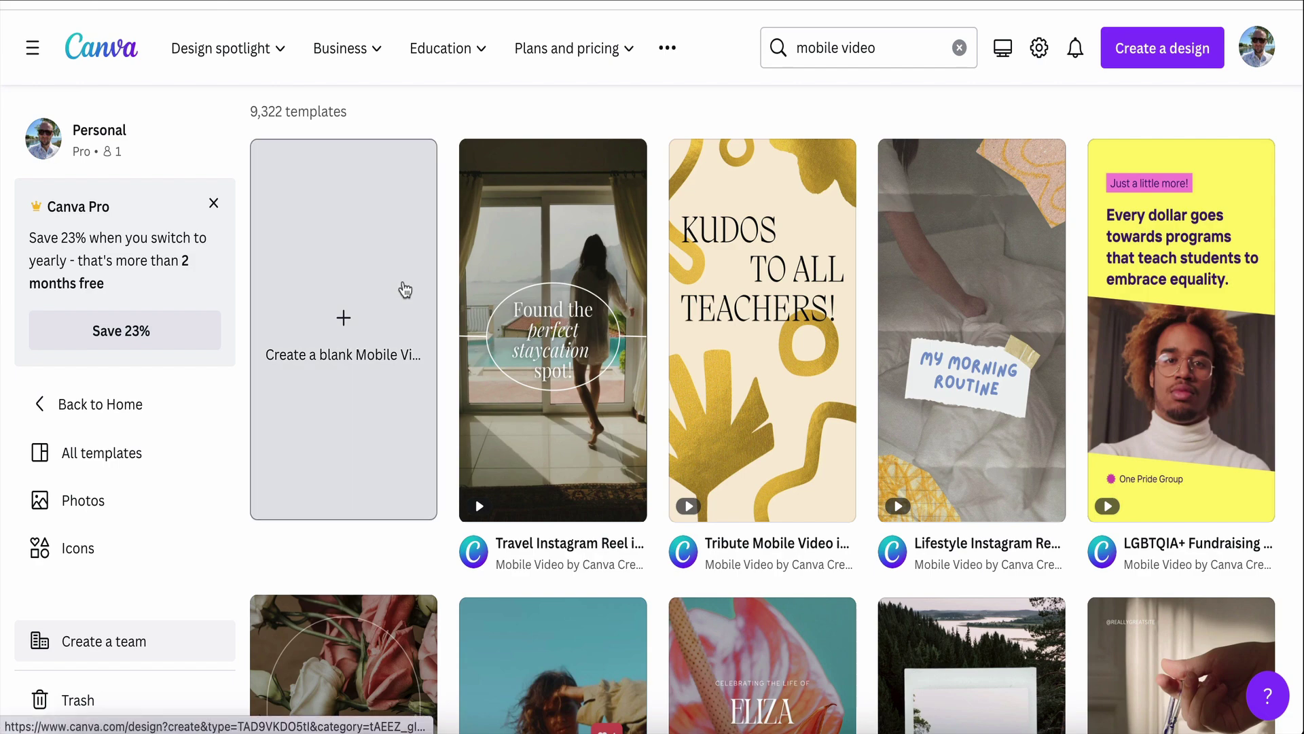
Step: Switch to YouTube and copy the share link of the Short "Cat is Funny #shorts"
{"action": "left_click", "coordinate": [343, 48]}
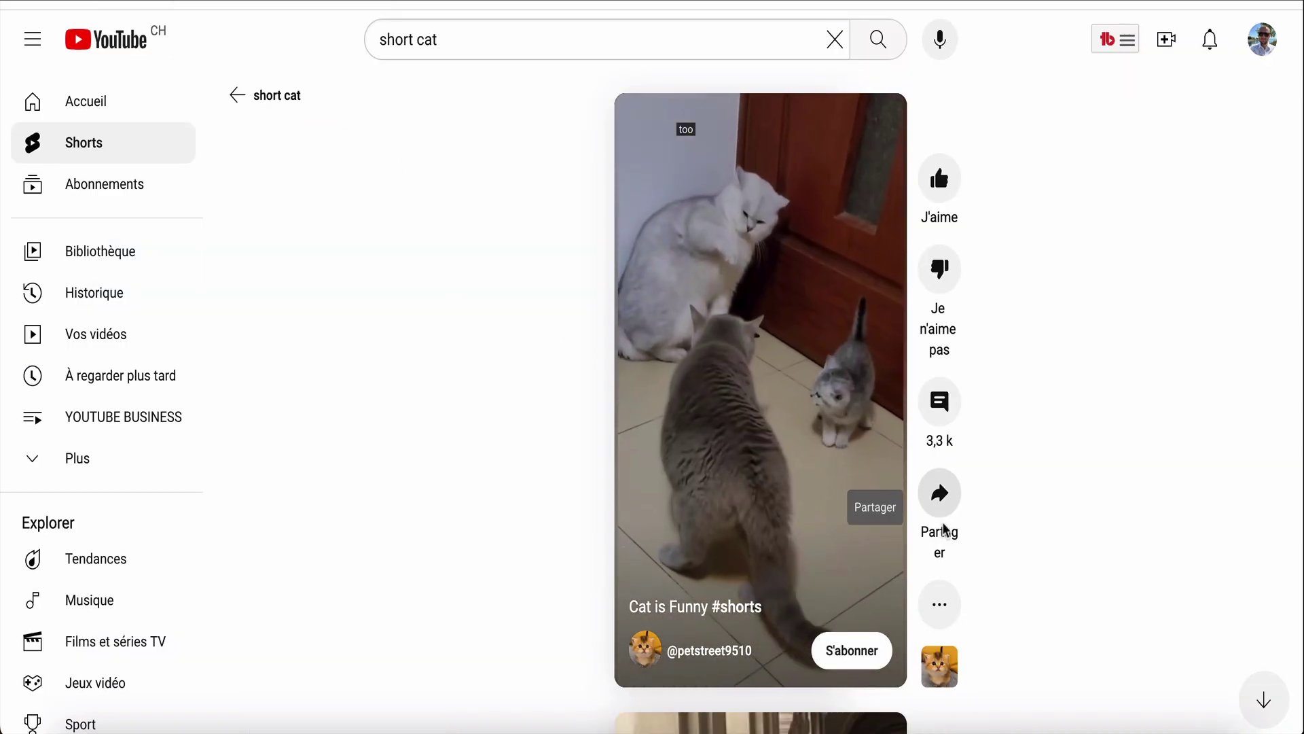
{"action": "left_click", "coordinate": [939, 496]}
{"action": "left_click", "coordinate": [829, 461]}
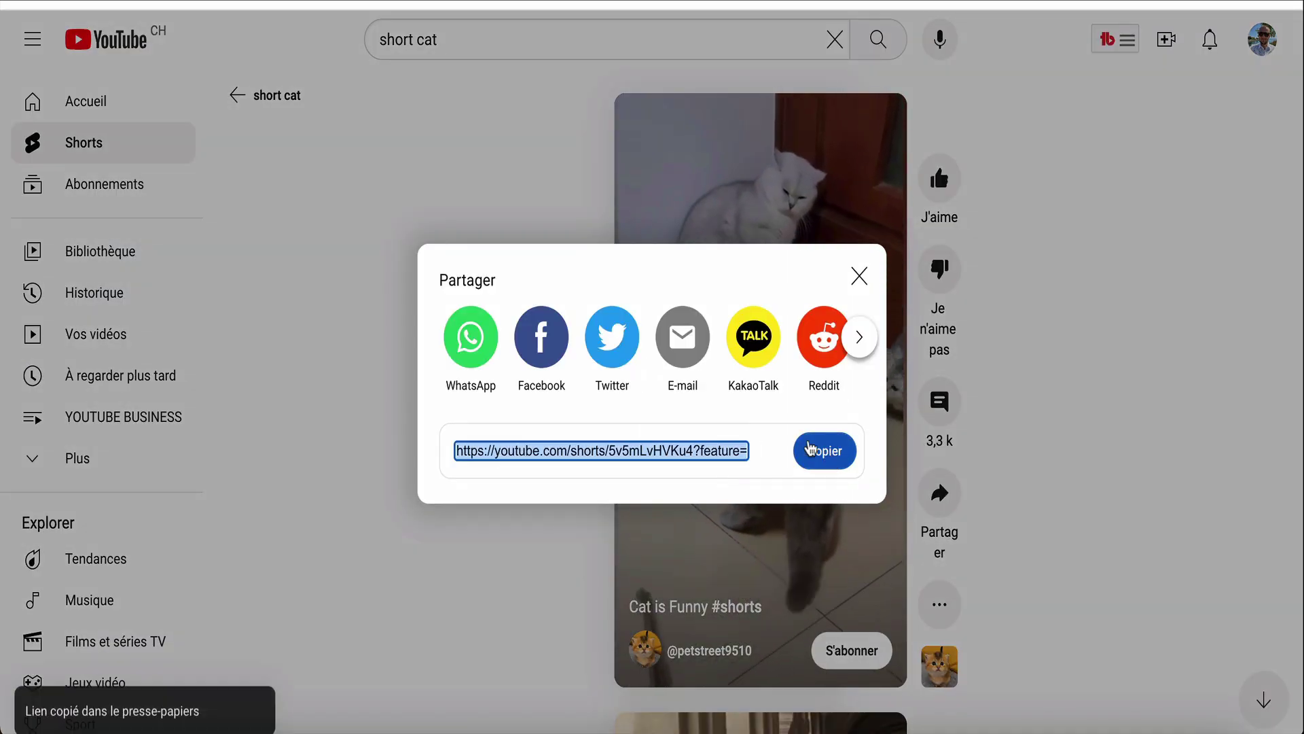
{"action": "left_click", "coordinate": [858, 277]}
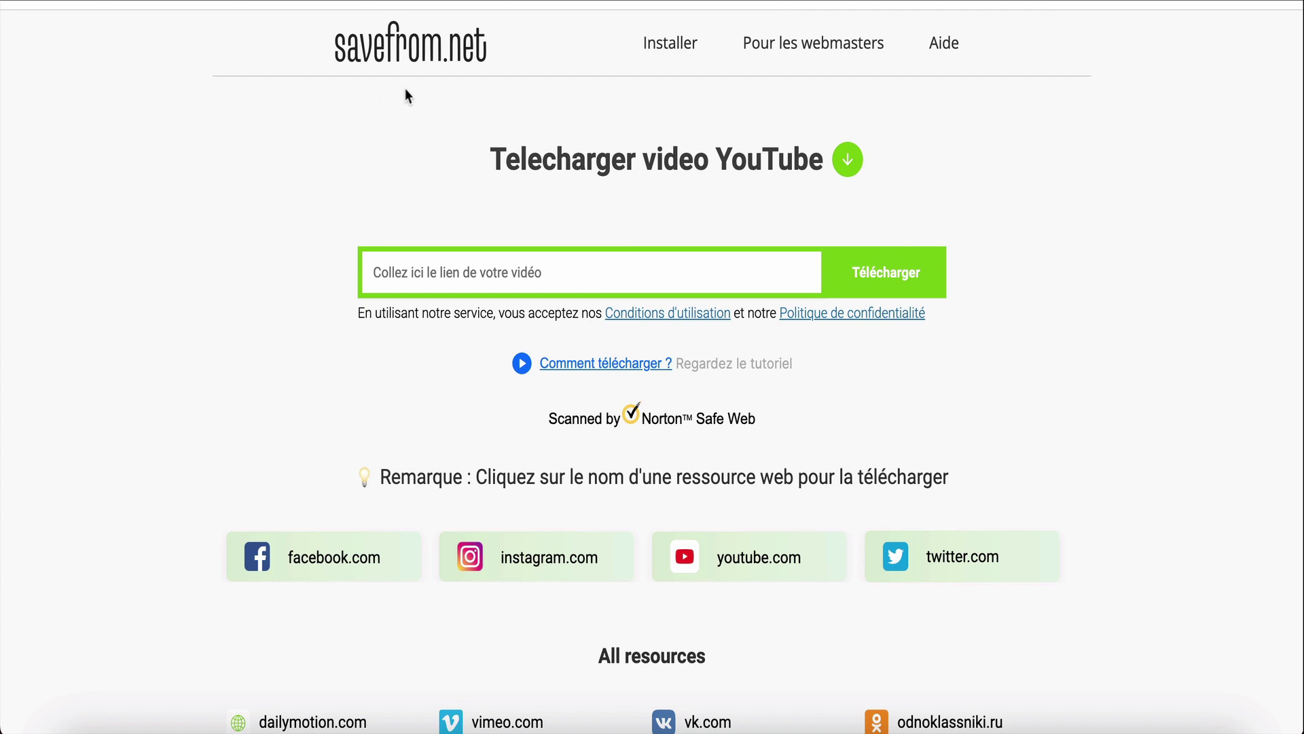
{"action": "left_click", "coordinate": [466, 254]}
{"action": "type", "text": "https://youtube.com/shorts/5v5mLvHVKu4?feature=share"}
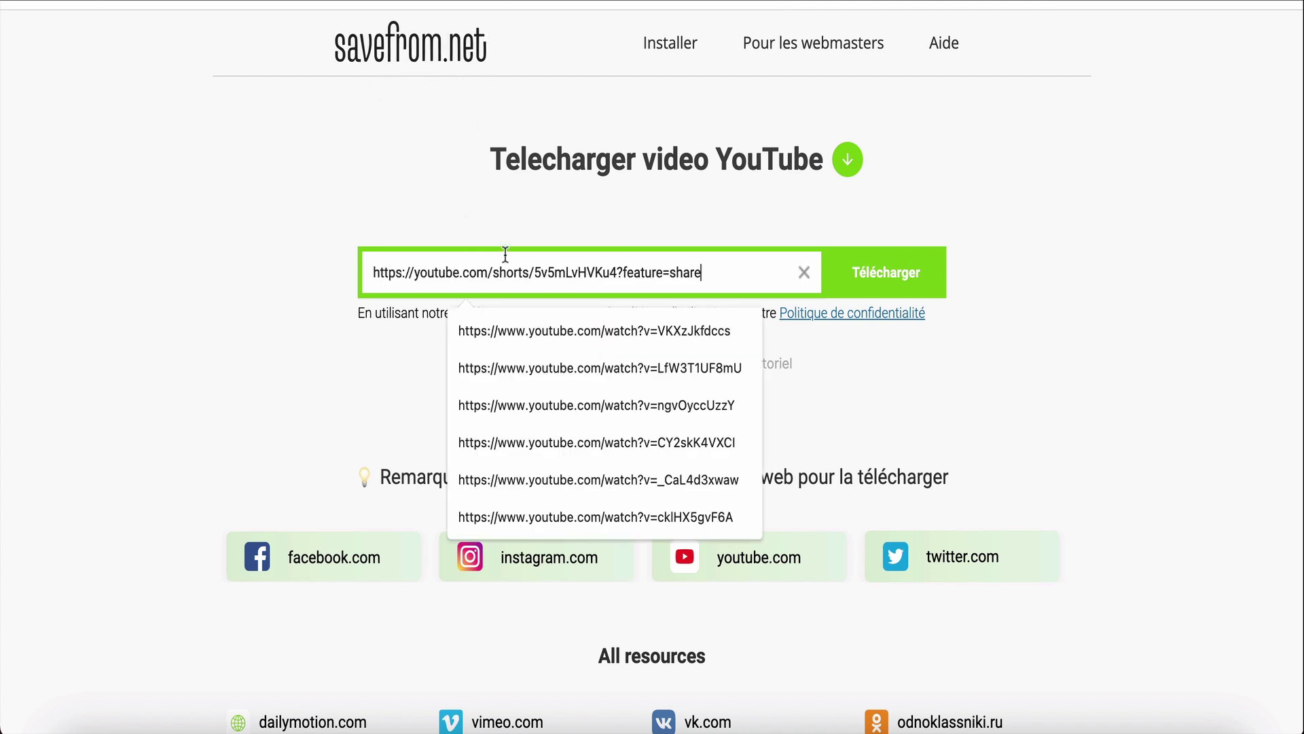
{"action": "left_click", "coordinate": [869, 276]}
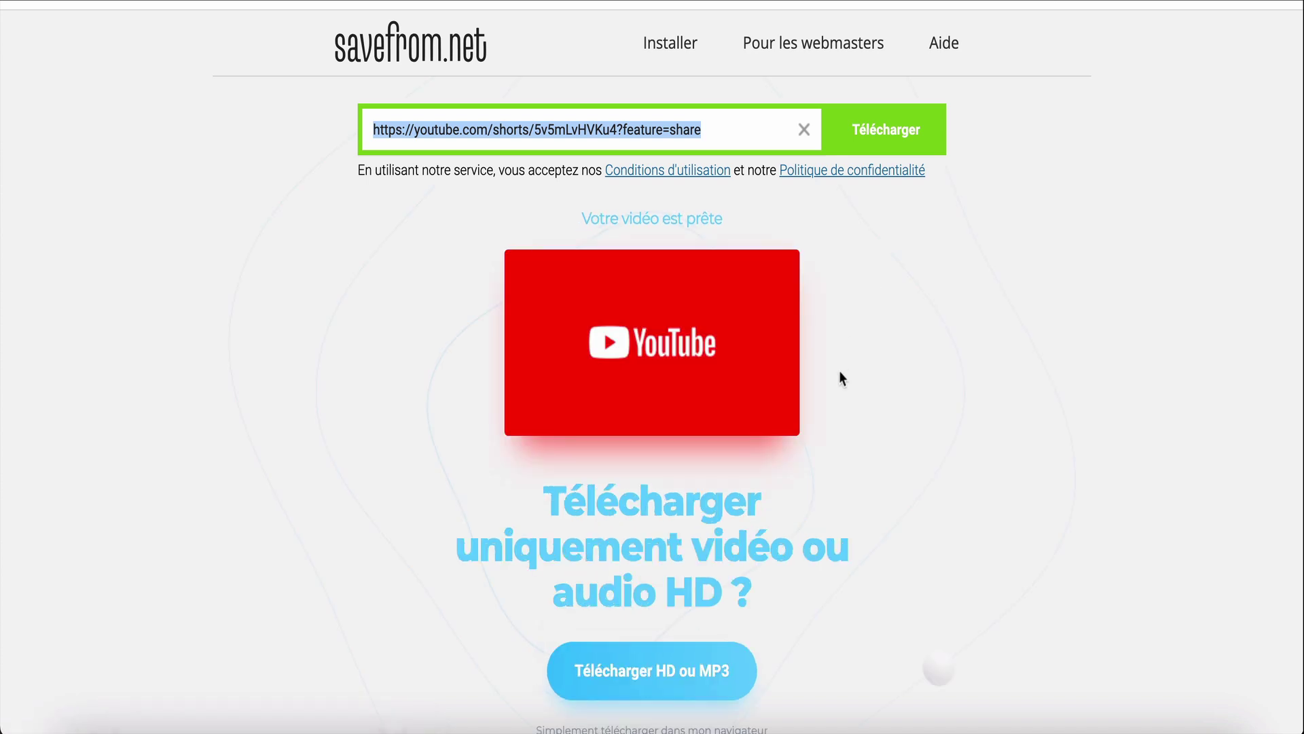
Step: Download the cat video in MP4 720 format, closing the extra tab and the browser's download bar
{"action": "scroll", "coordinate": [714, 569], "scroll_direction": "down", "scroll_amount": 2}
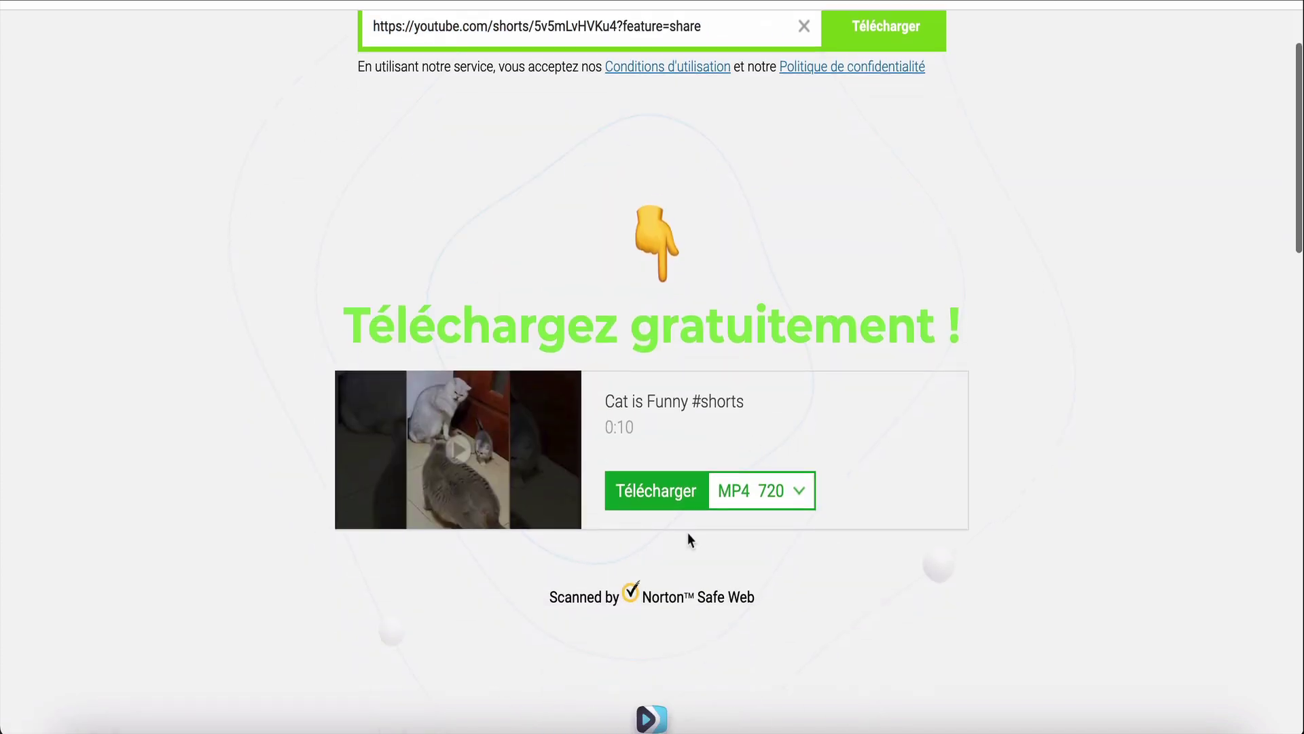
{"action": "left_click", "coordinate": [787, 501]}
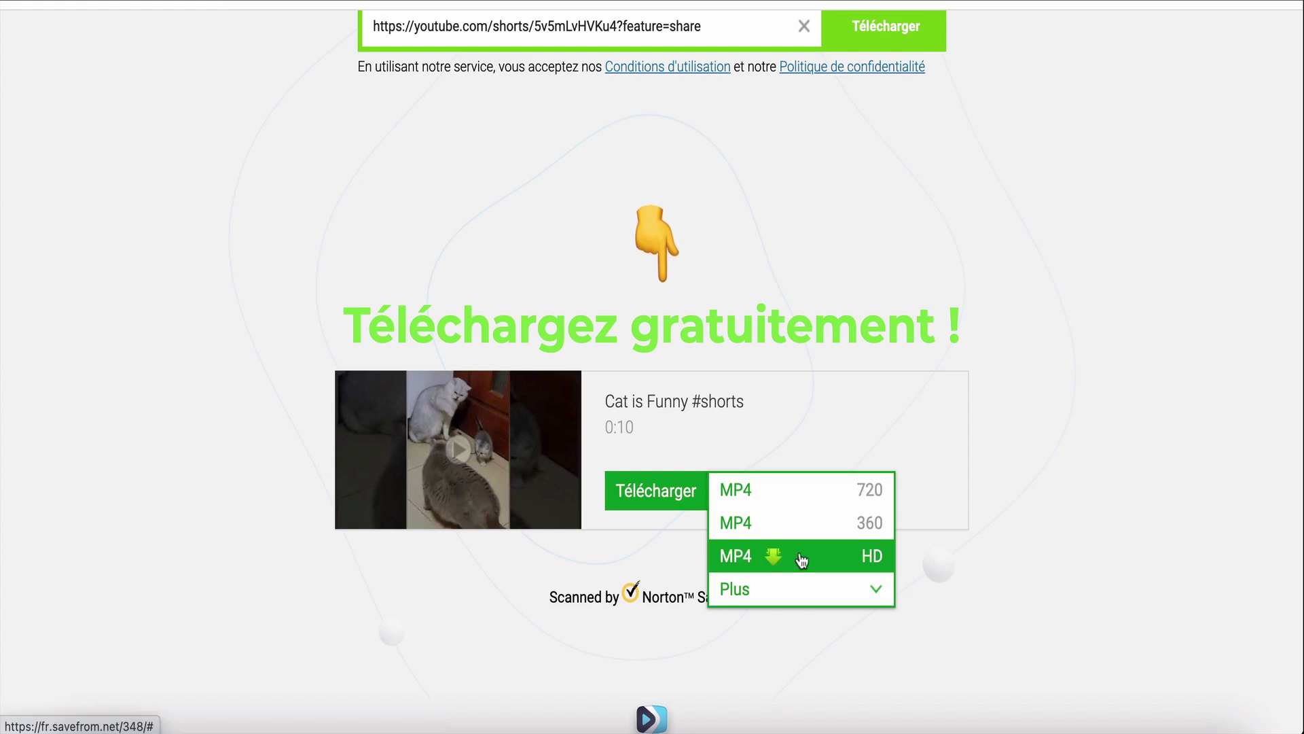
{"action": "left_click", "coordinate": [791, 505]}
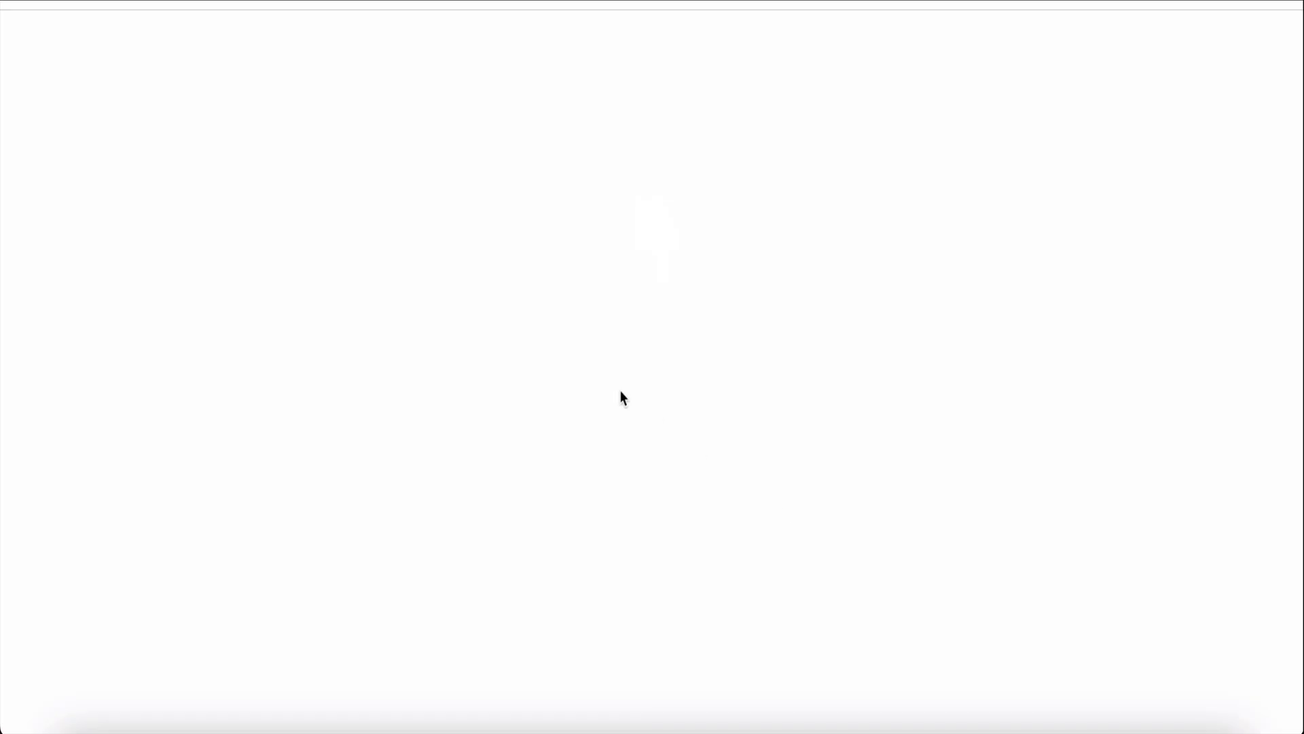
{"action": "key", "text": "super+w"}
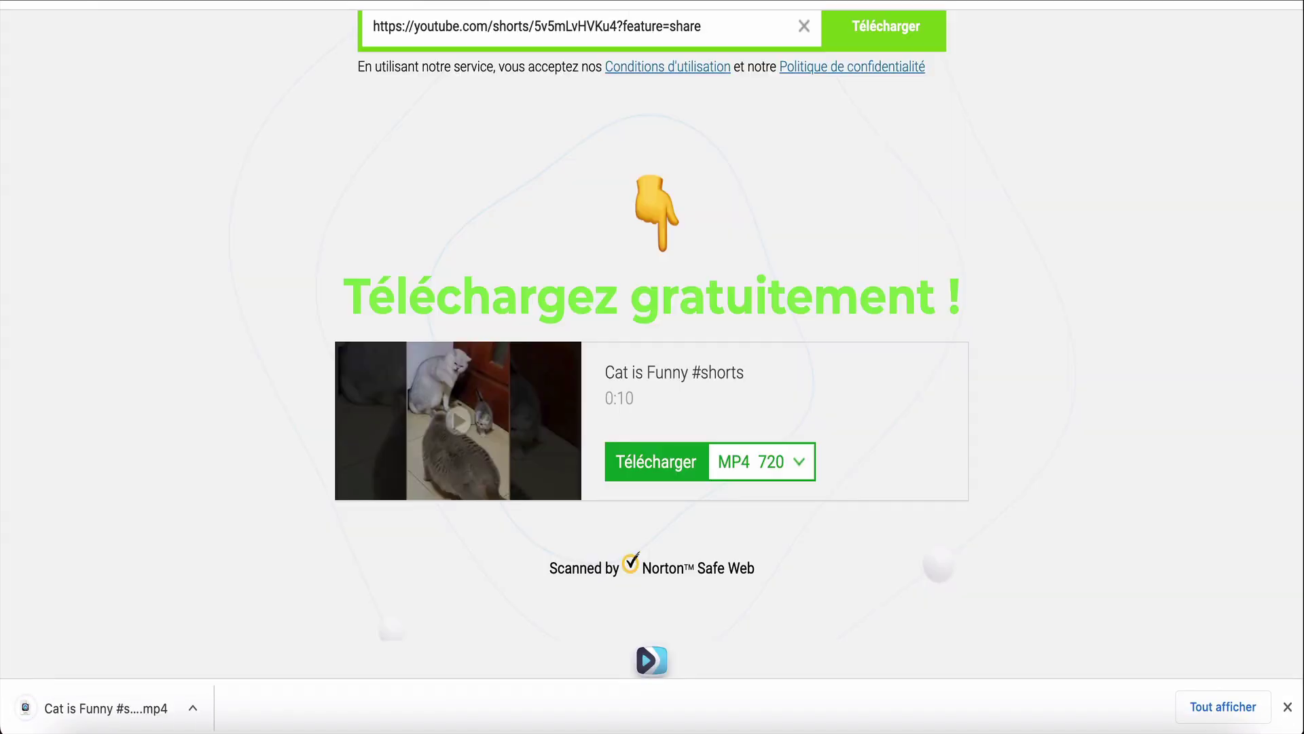
{"action": "scroll", "coordinate": [279, 596], "scroll_direction": "down", "scroll_amount": 1}
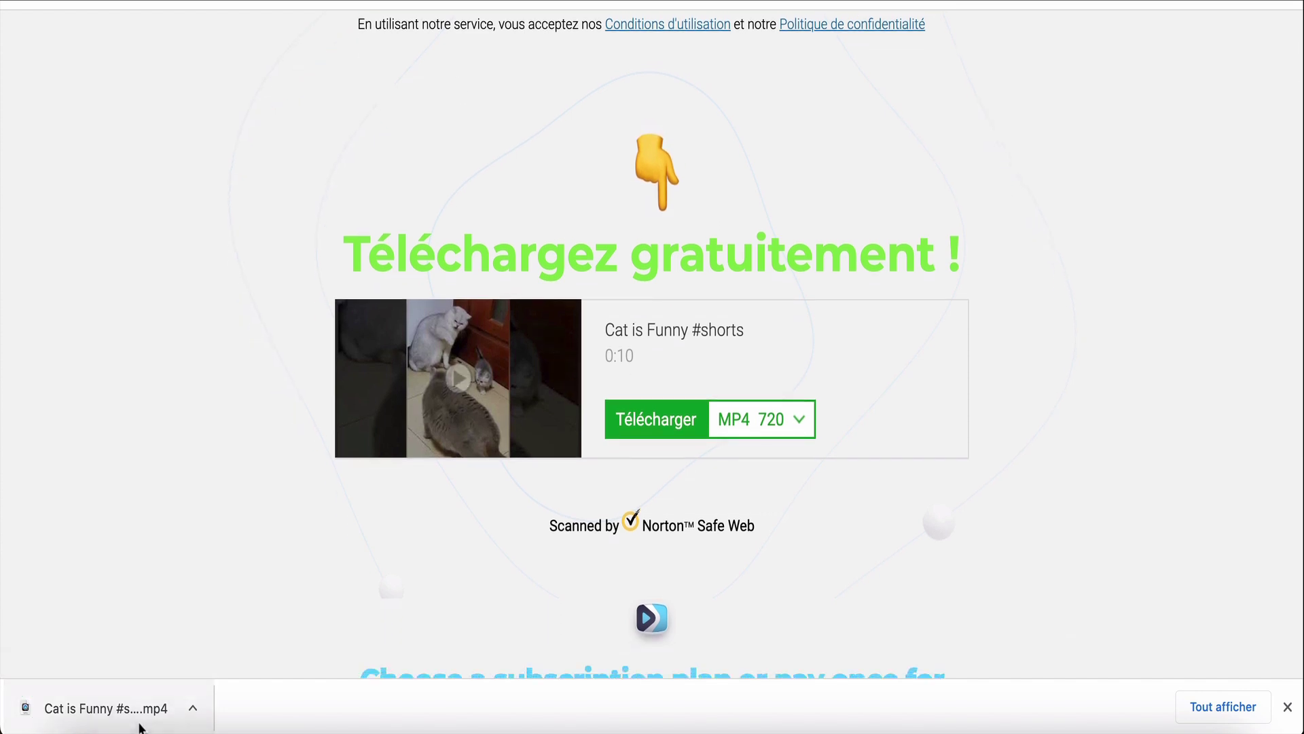
{"action": "left_click", "coordinate": [1287, 707]}
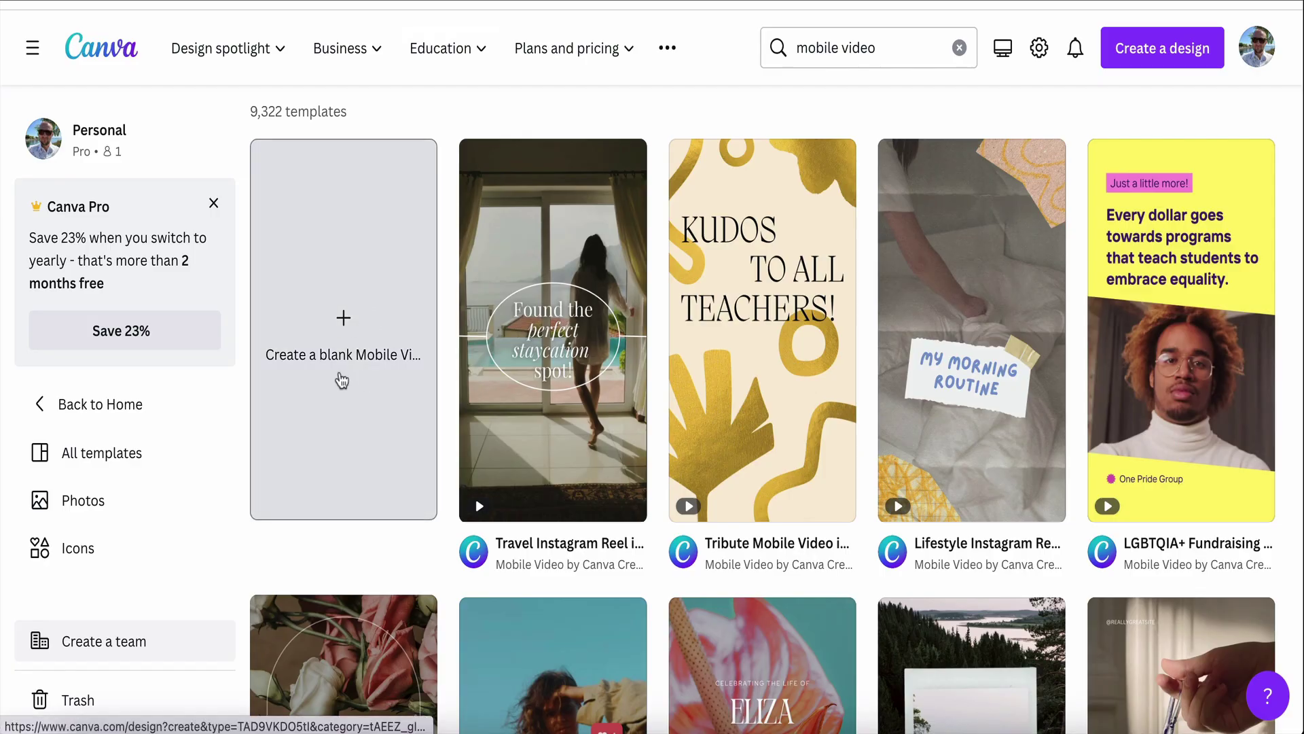
Step: Switch to Canva, create a blank Mobile Video design and upload Cat is Funny #shorts.mp4 from Downloads
{"action": "left_click", "coordinate": [335, 318]}
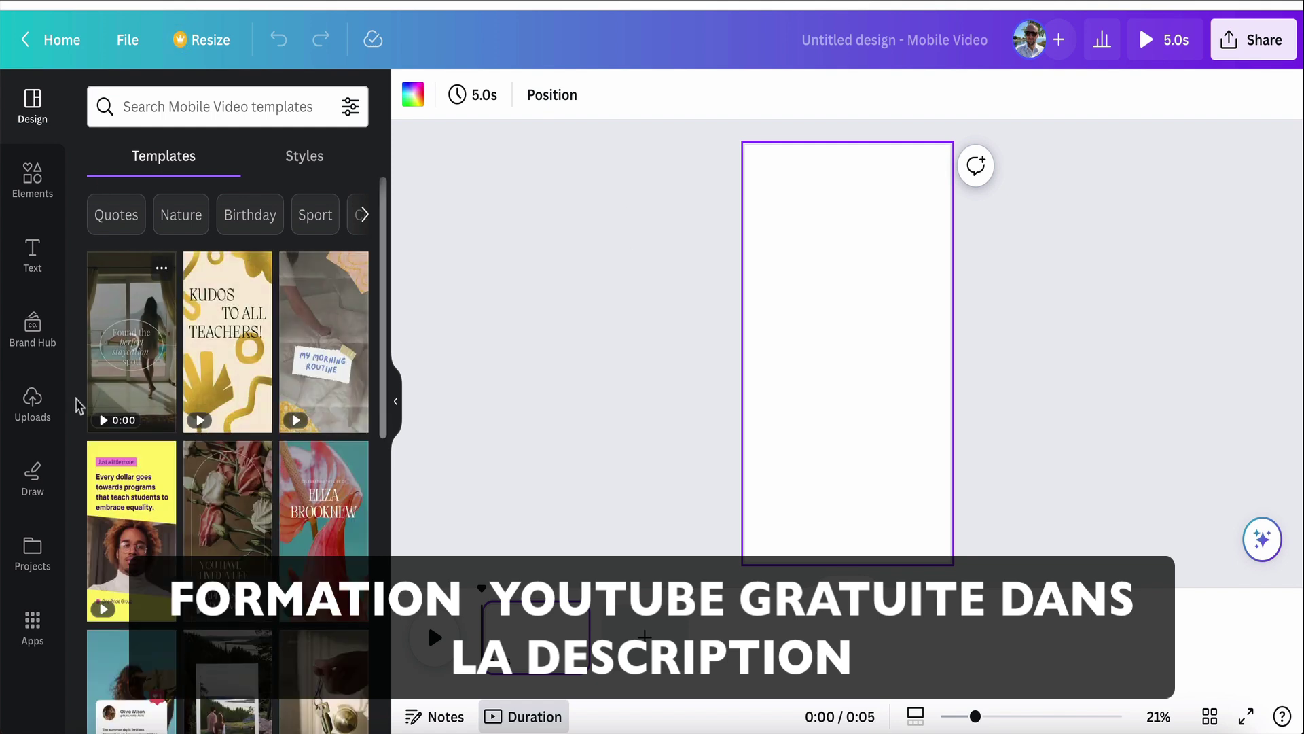
{"action": "left_click", "coordinate": [33, 402]}
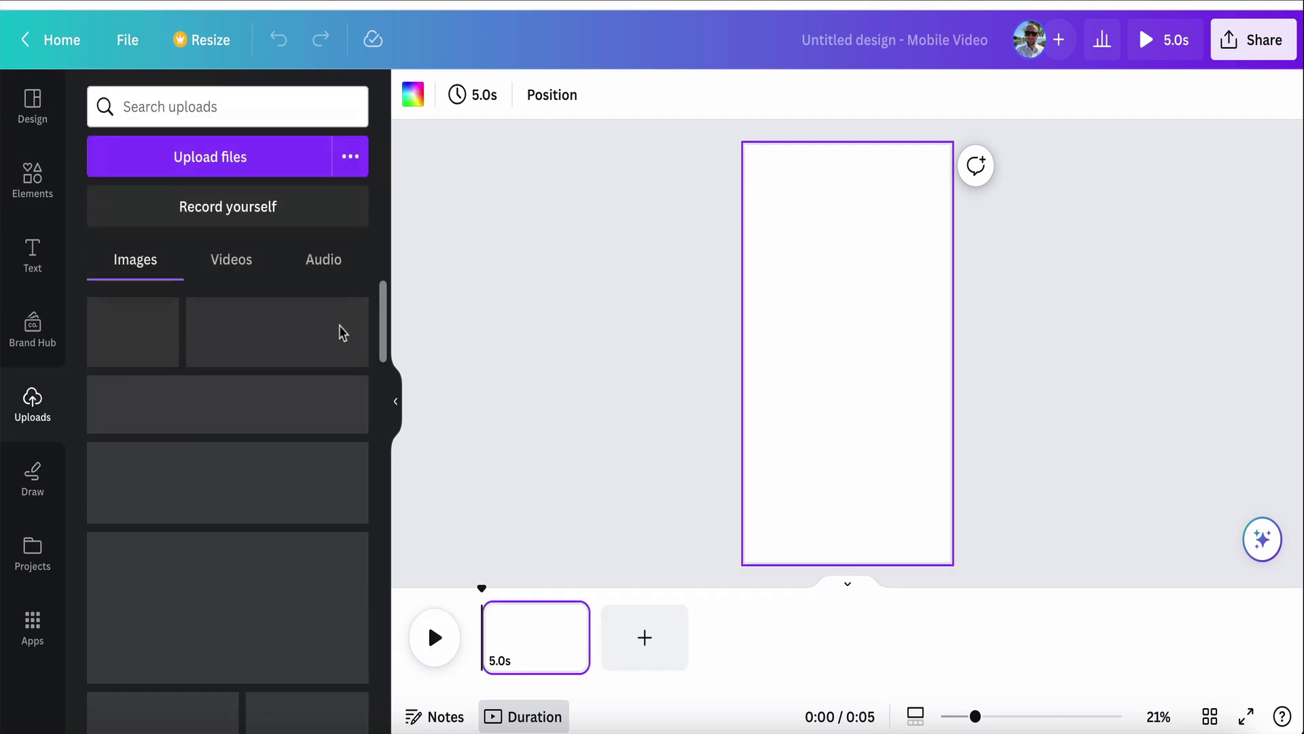
{"action": "left_click", "coordinate": [219, 159]}
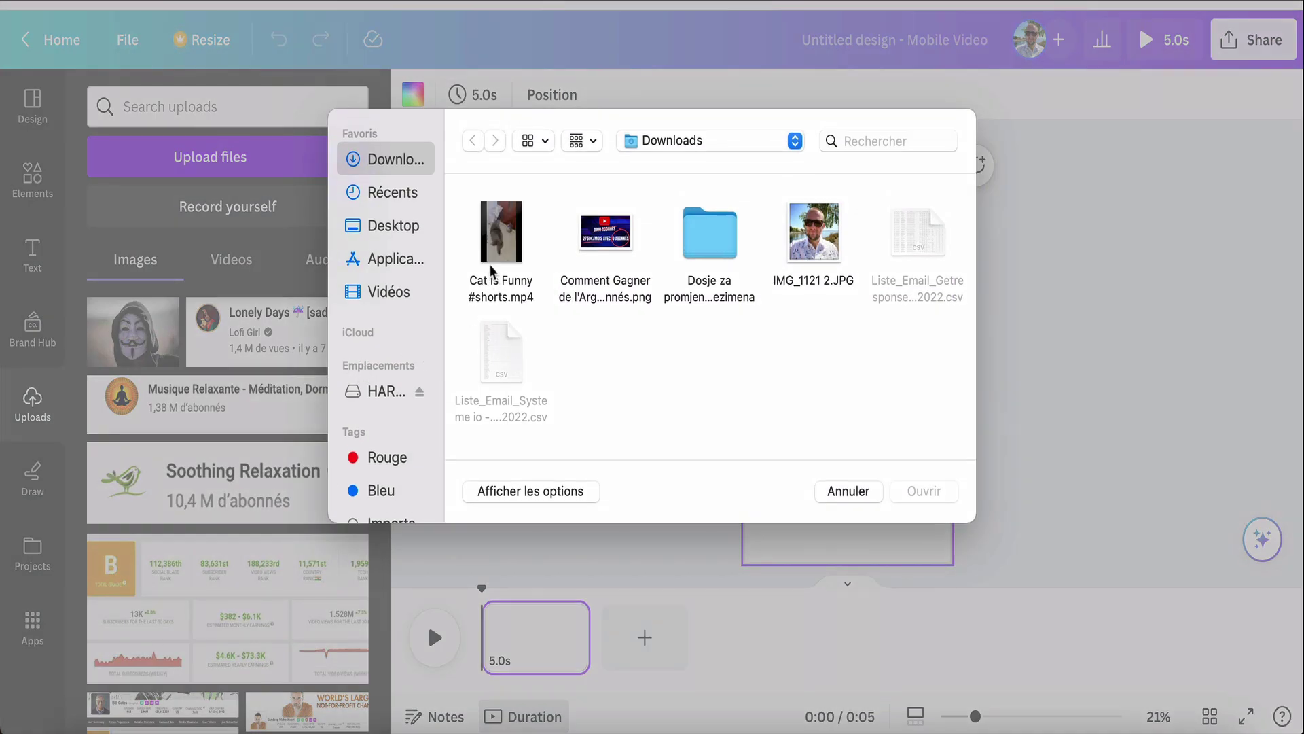
{"action": "double_click", "coordinate": [488, 256]}
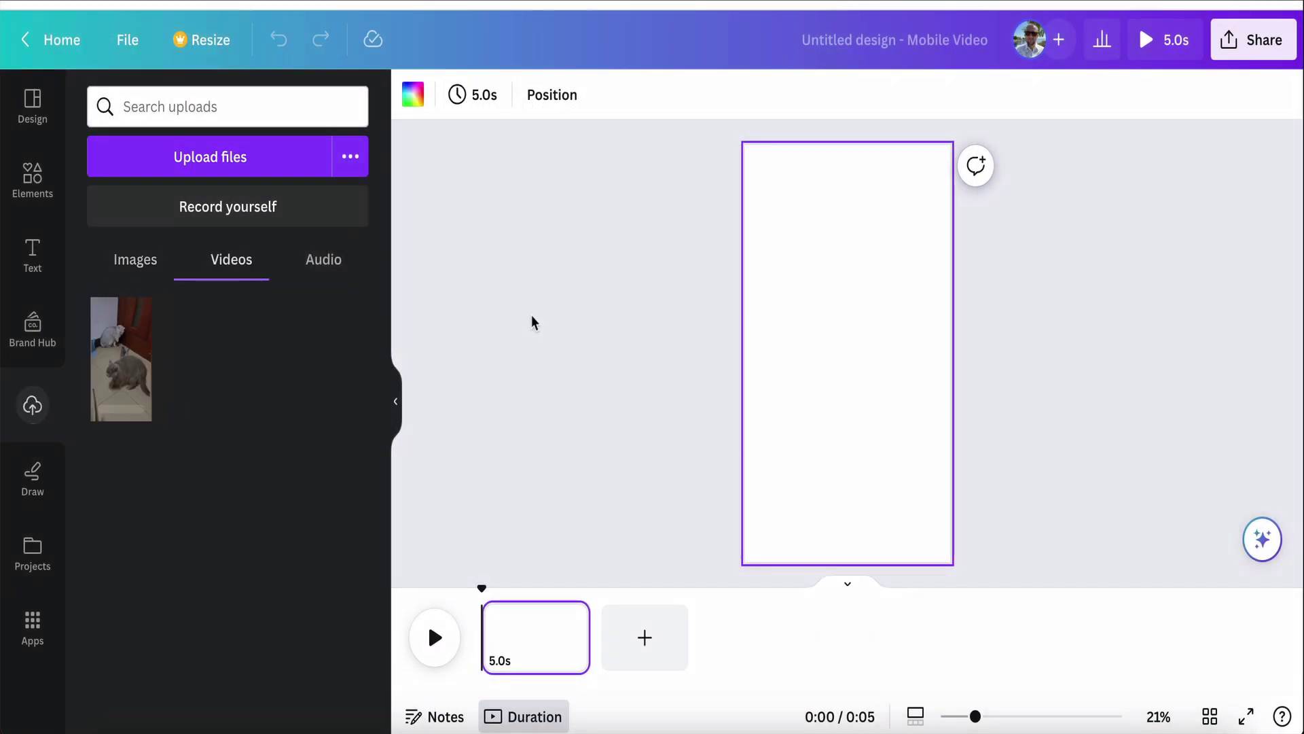
Step: Place the uploaded cat video on the page and enlarge it to fill the whole canvas
{"action": "left_click", "coordinate": [117, 353]}
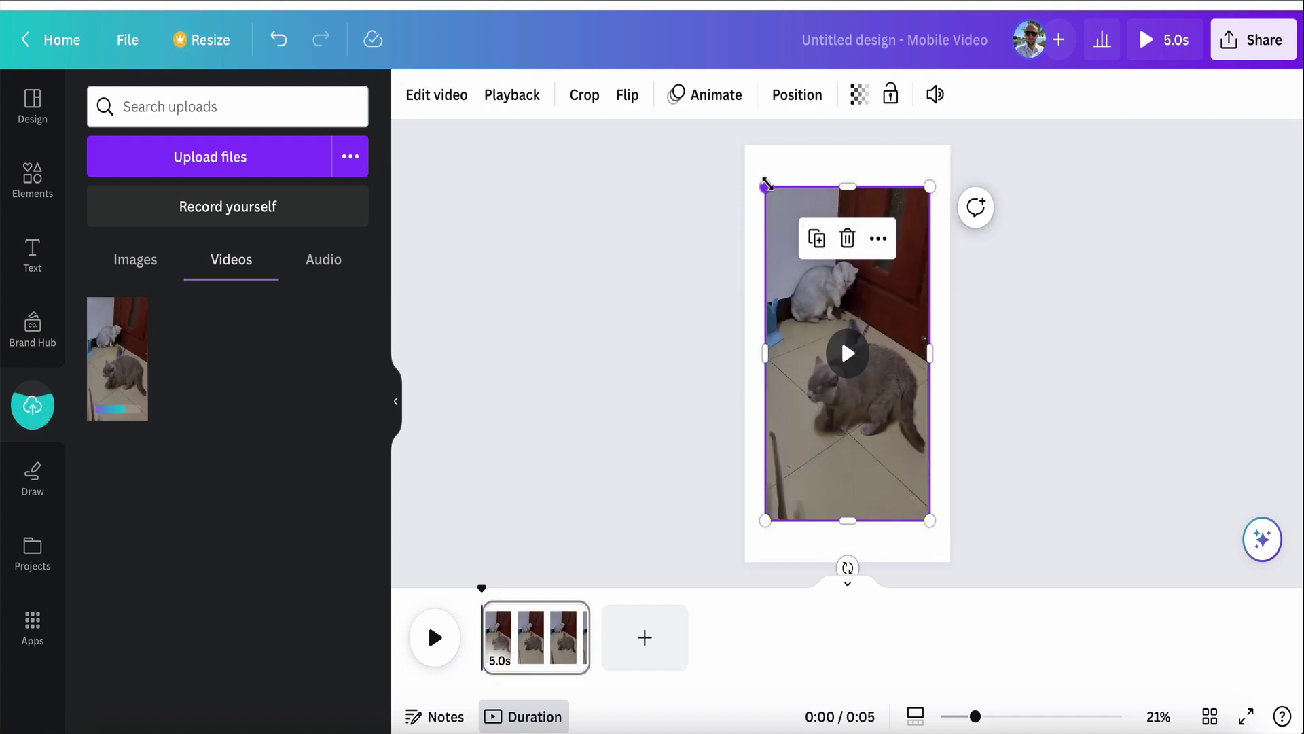
{"action": "left_click_drag", "start_coordinate": [763, 184], "coordinate": [730, 157]}
{"action": "left_click_drag", "start_coordinate": [925, 516], "coordinate": [962, 567]}
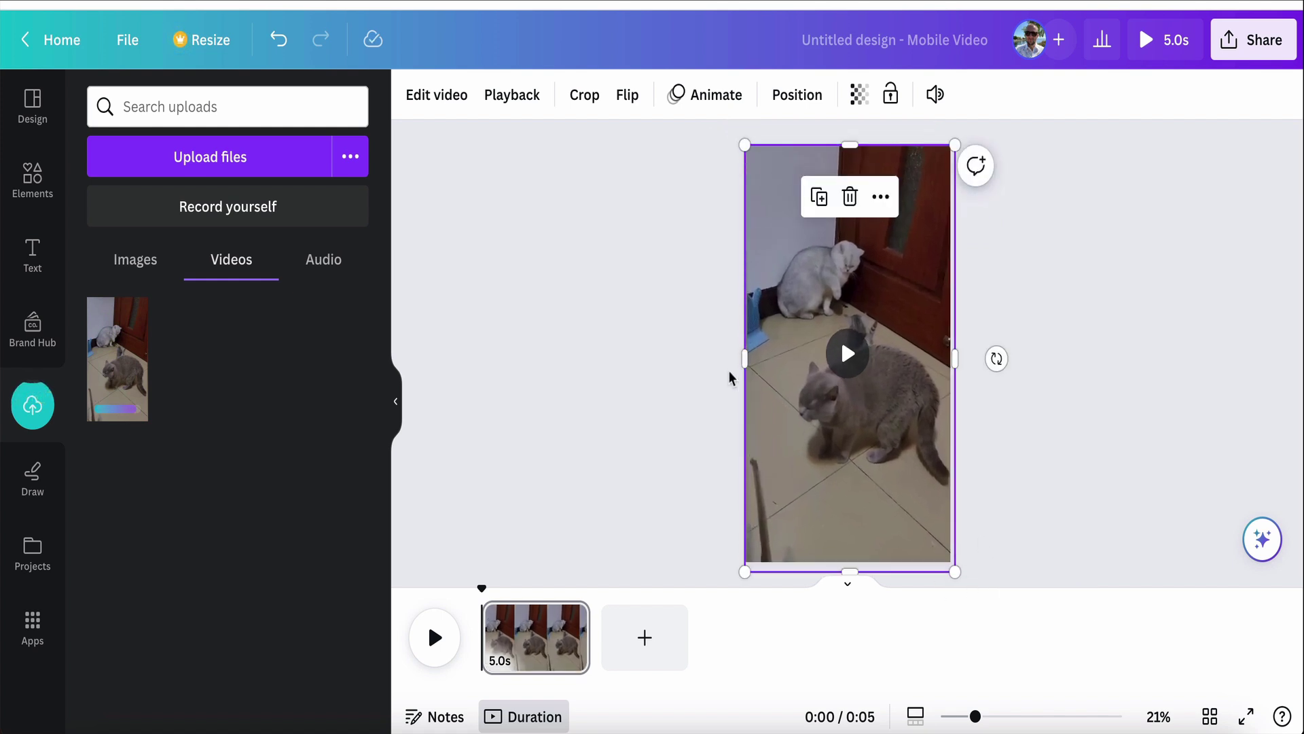
{"action": "left_click", "coordinate": [615, 310]}
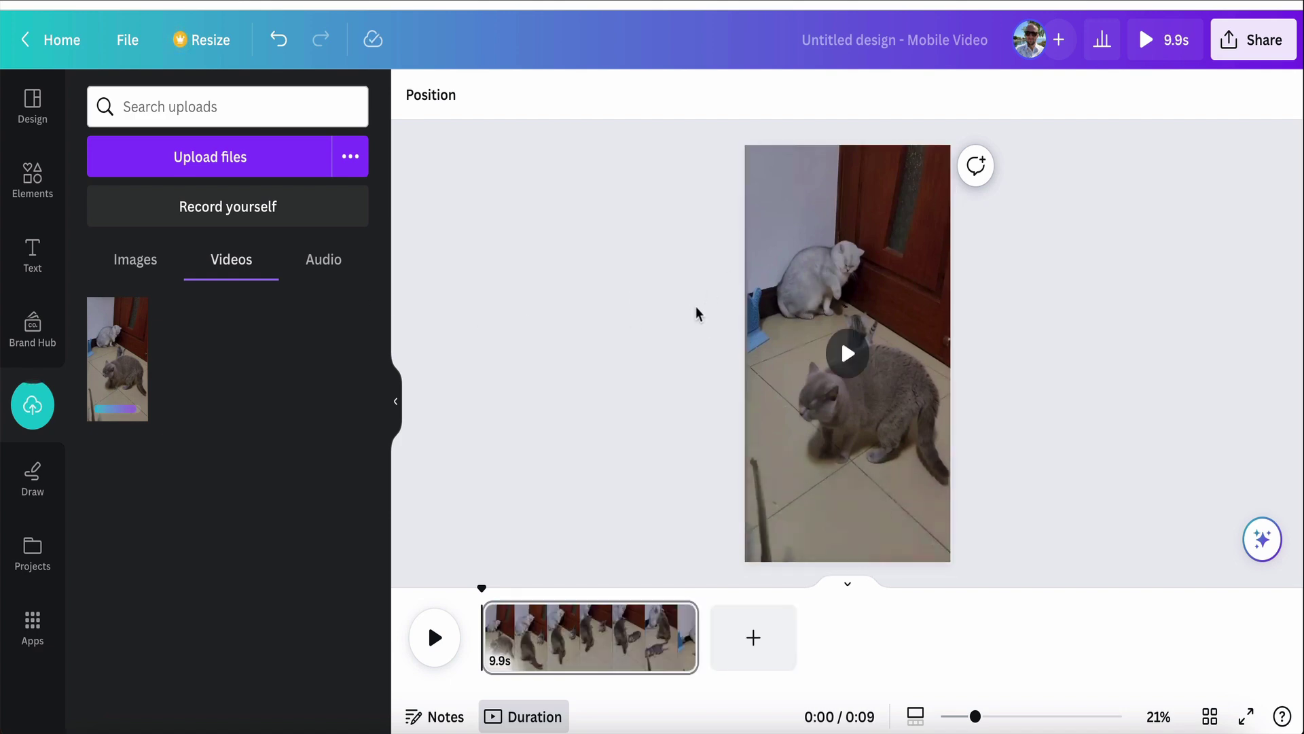
Step: Add a red square shape and turn it into a band spanning the full width of the page's top edge
{"action": "left_click", "coordinate": [34, 177]}
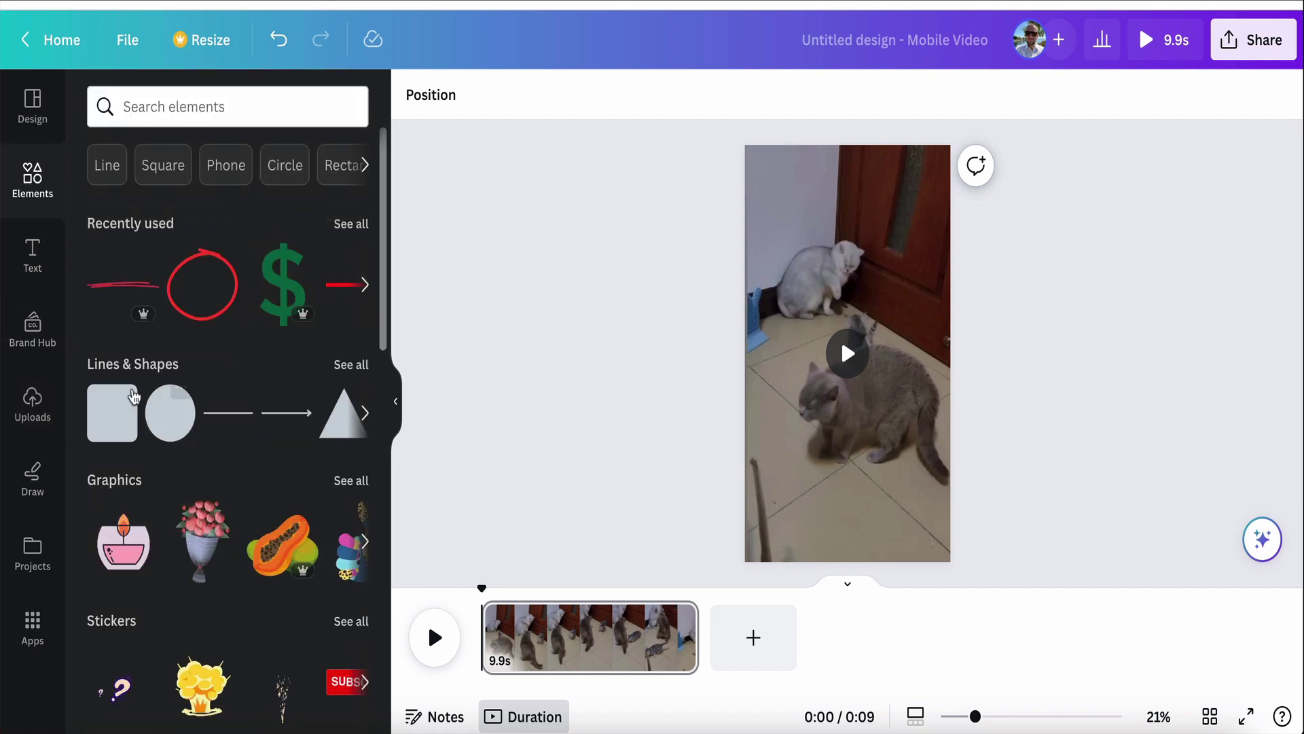
{"action": "left_click", "coordinate": [102, 422]}
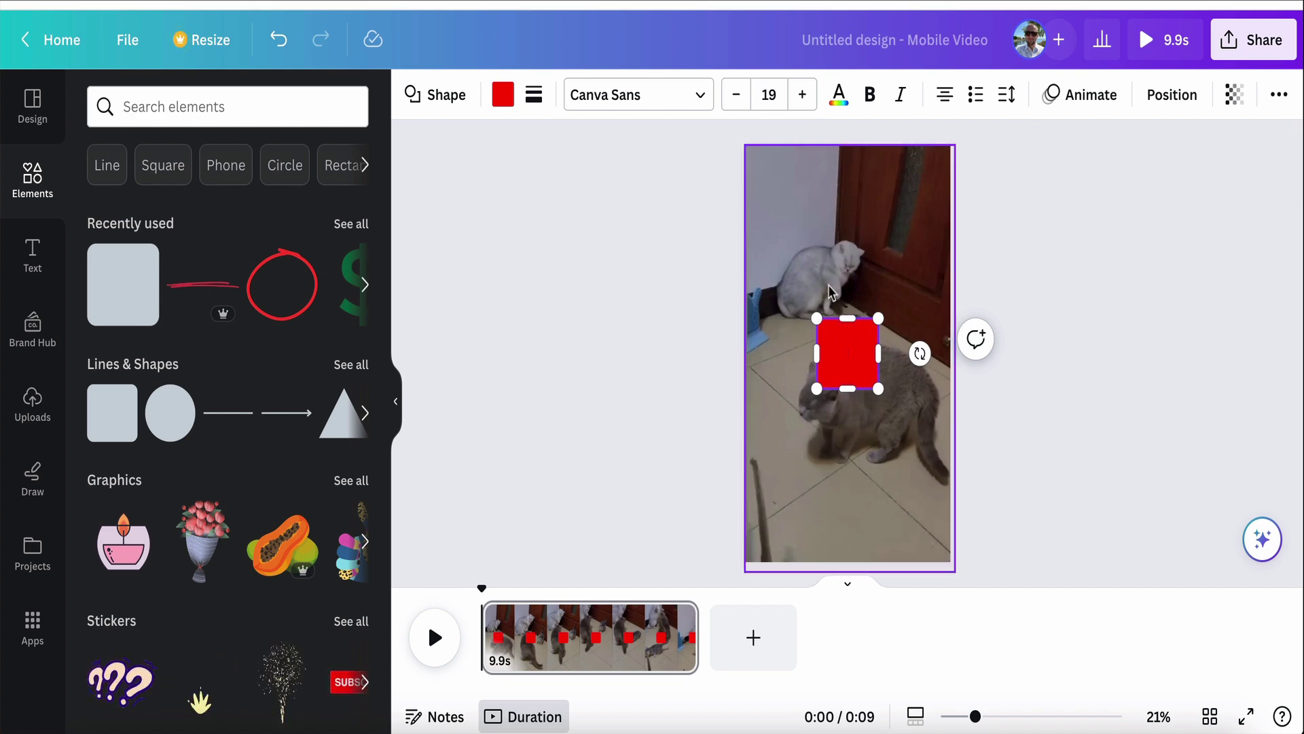
{"action": "left_click", "coordinate": [727, 291]}
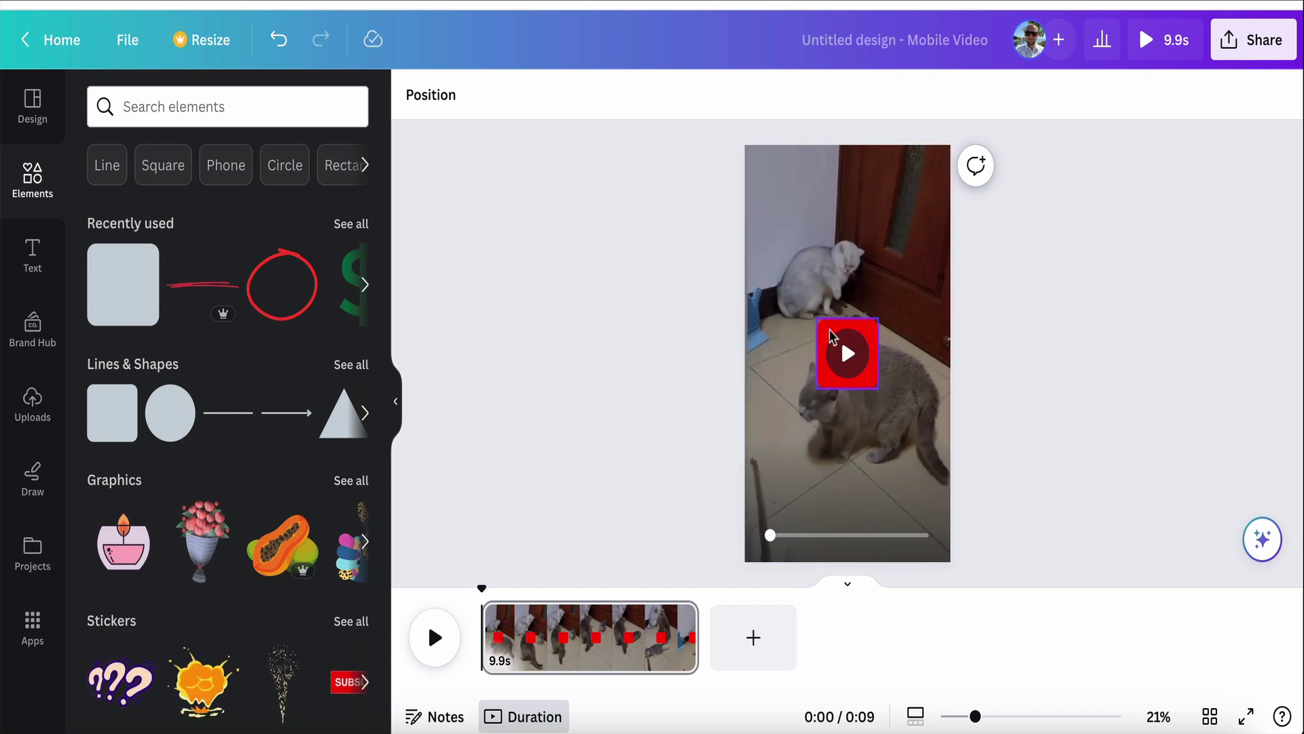
{"action": "left_click_drag", "start_coordinate": [831, 336], "coordinate": [702, 166]}
{"action": "left_click_drag", "start_coordinate": [895, 166], "coordinate": [976, 168]}
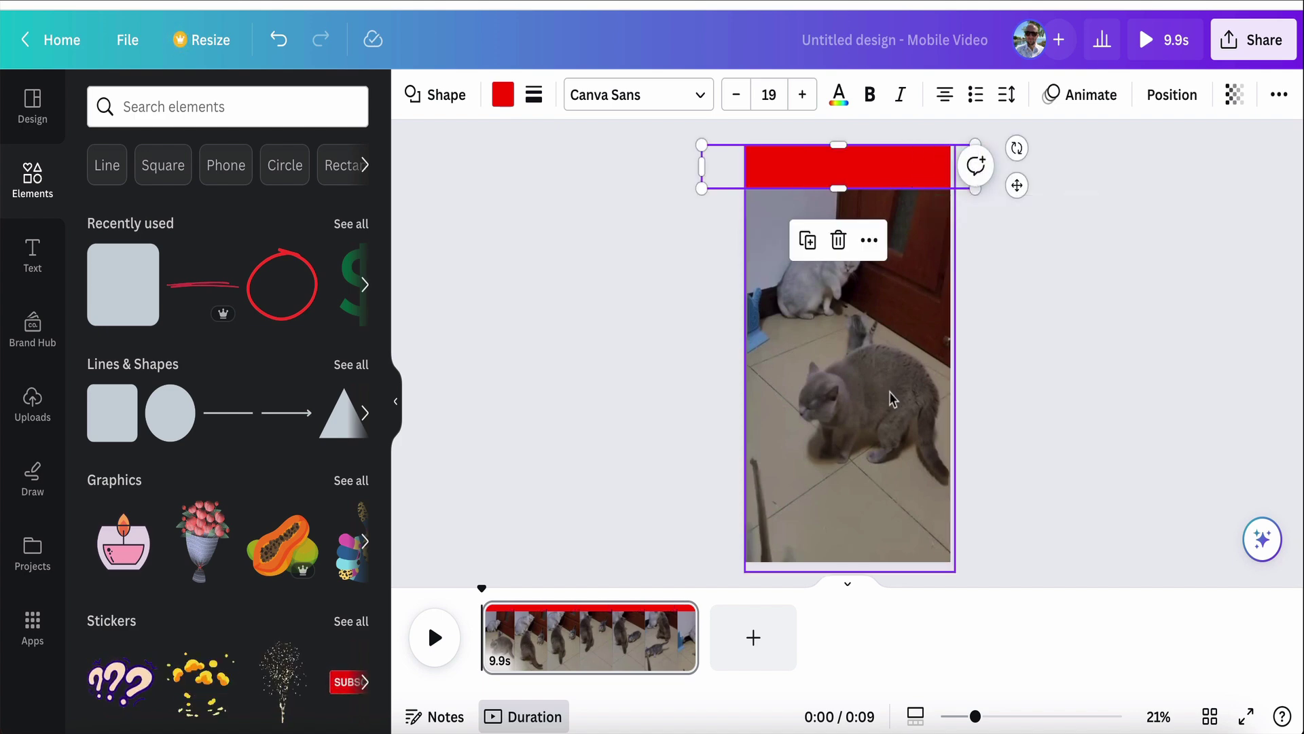
Step: Duplicate the red band and place the copy along the page's bottom edge
{"action": "left_click", "coordinate": [807, 243]}
{"action": "left_click_drag", "start_coordinate": [804, 185], "coordinate": [814, 551]}
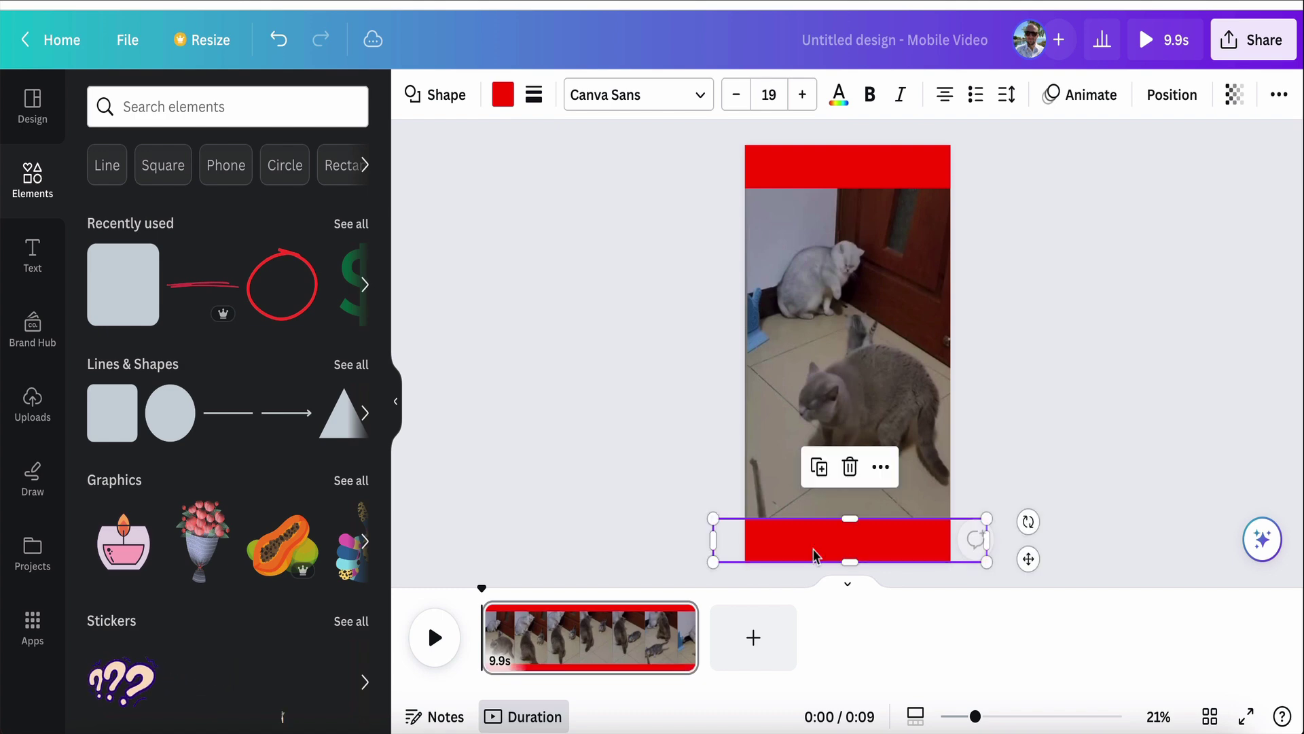
{"action": "left_click", "coordinate": [783, 174]}
{"action": "mouse_move", "coordinate": [783, 175]}
{"action": "left_mouse_down"}
{"action": "mouse_move", "coordinate": [783, 155]}
{"action": "mouse_move", "coordinate": [785, 169]}
{"action": "left_mouse_up"}
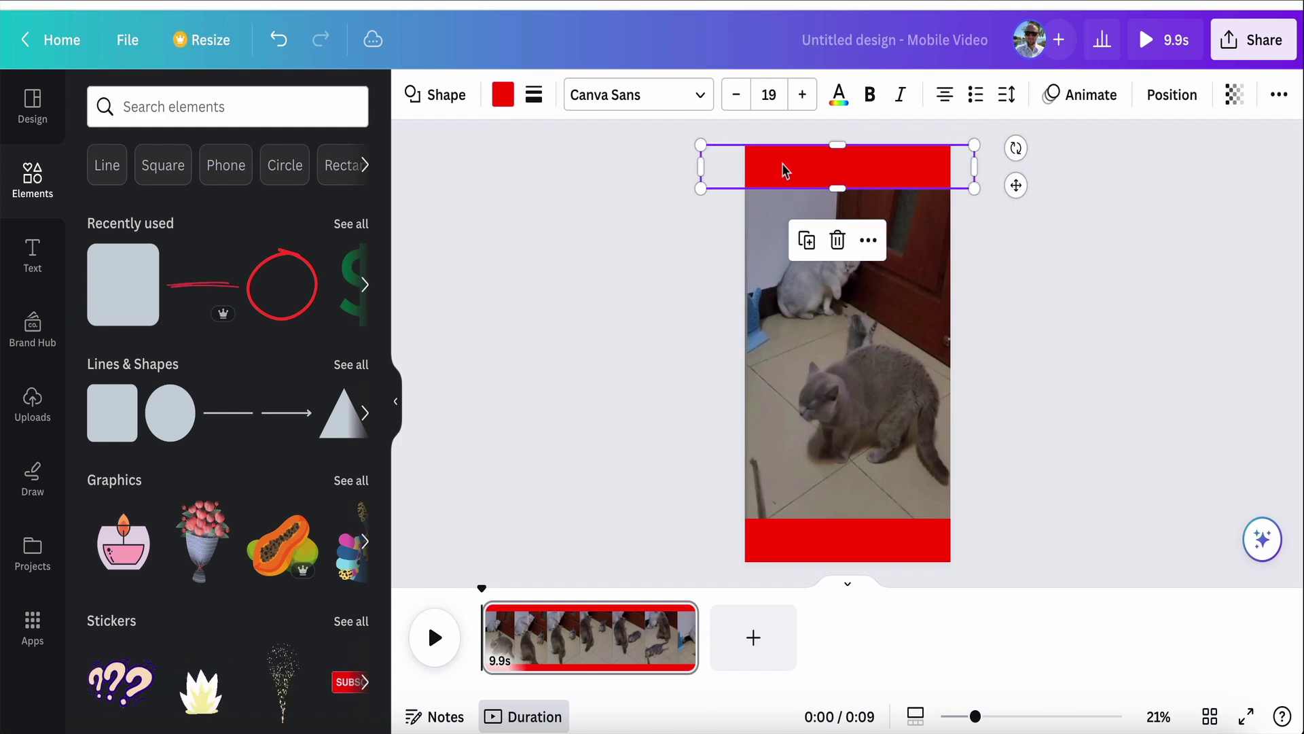
{"action": "left_click", "coordinate": [691, 283]}
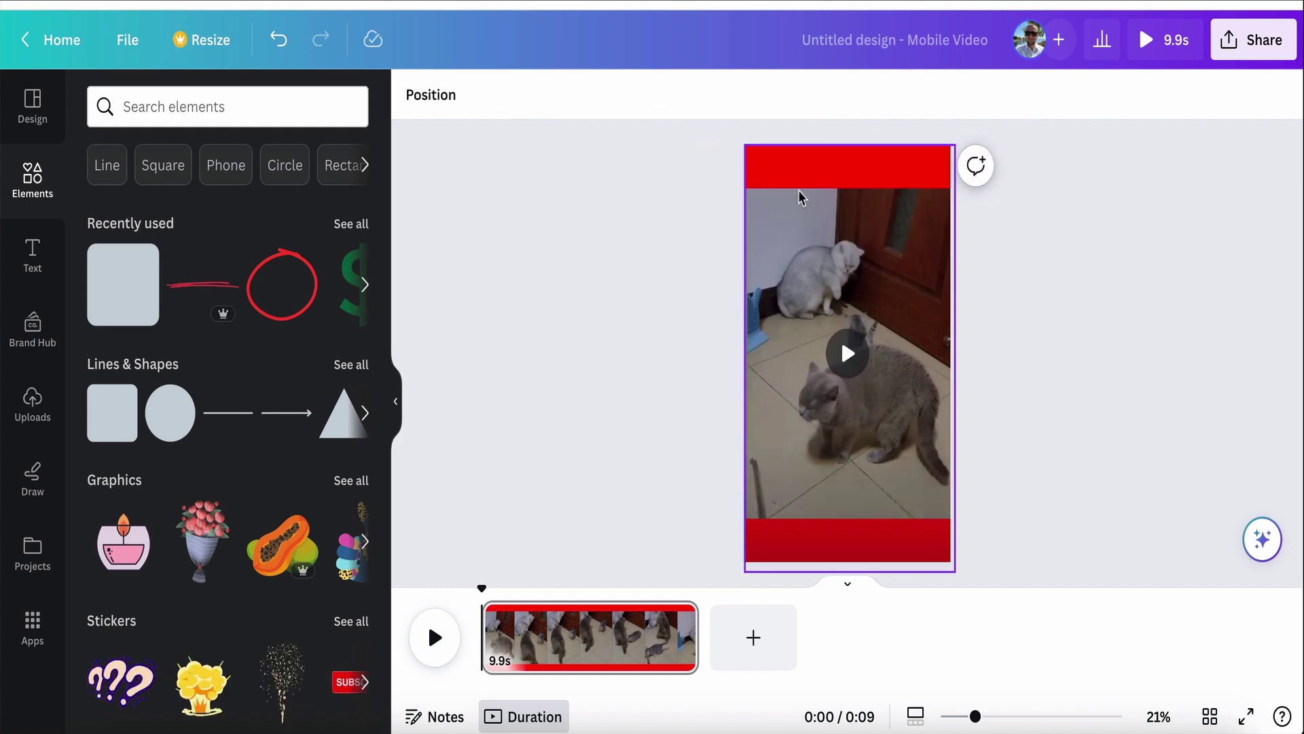
{"action": "left_click", "coordinate": [786, 161]}
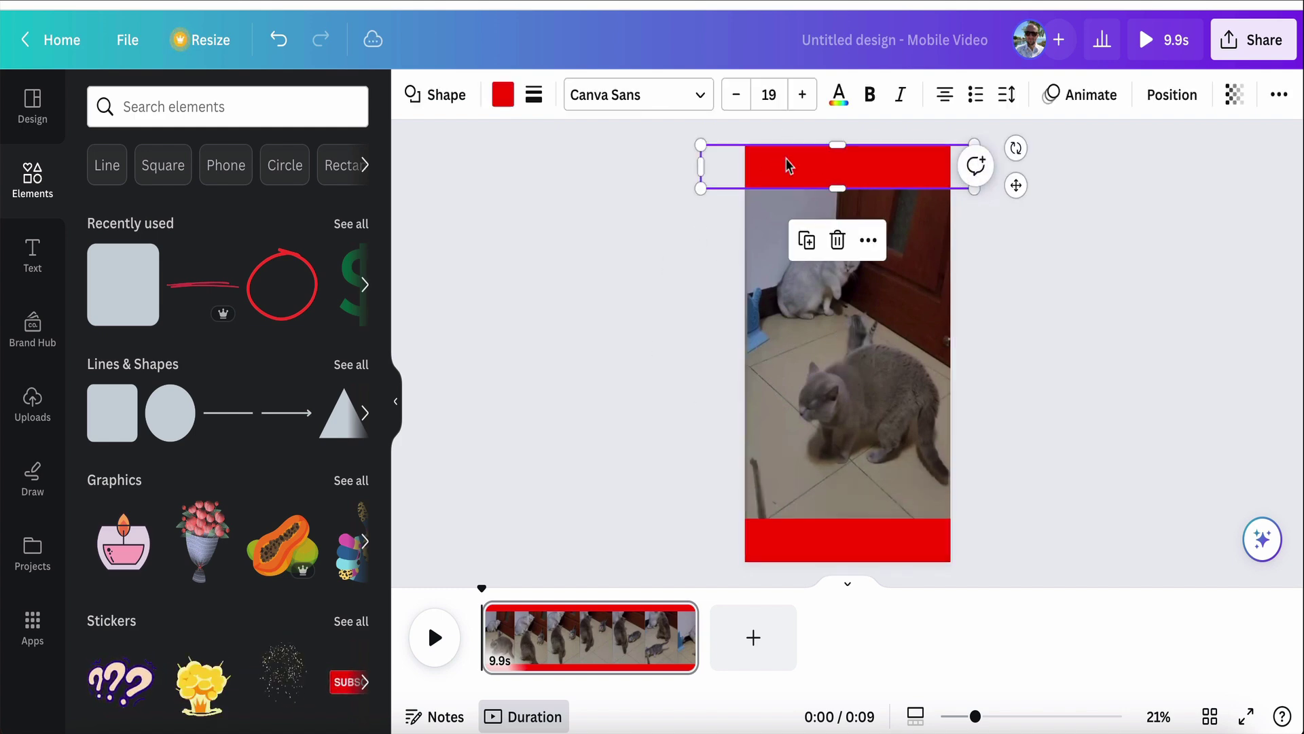
{"action": "left_click", "coordinate": [545, 389]}
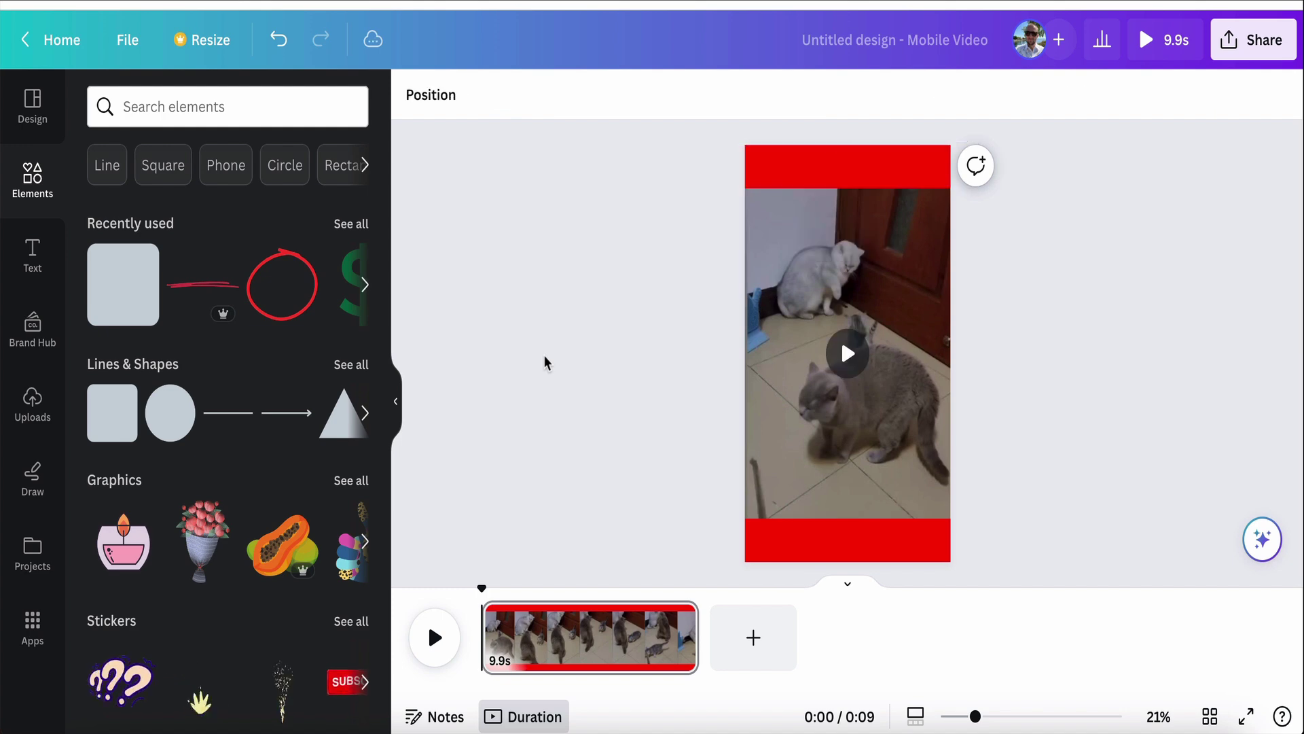
Step: Recolour both the upper and lower bands with the bright yellow from the Brand Kit palette
{"action": "left_click", "coordinate": [798, 177]}
{"action": "left_click", "coordinate": [502, 95]}
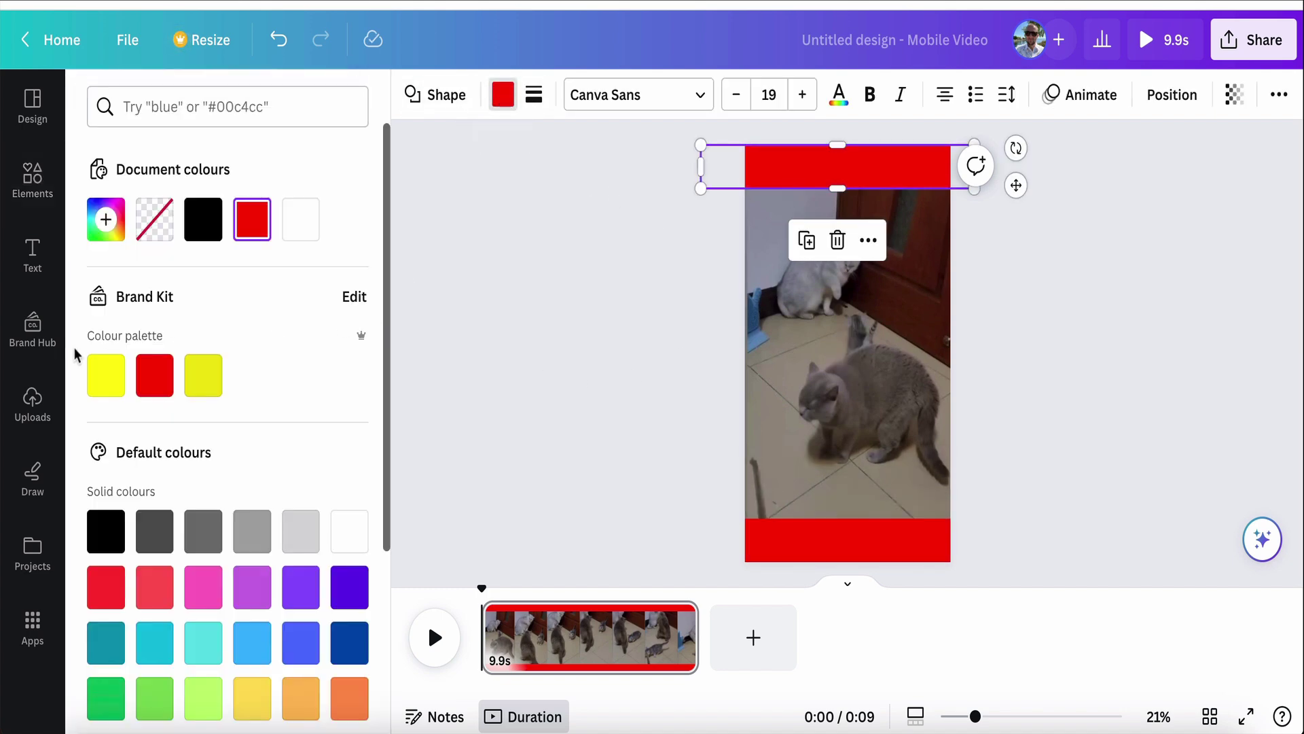
{"action": "left_click", "coordinate": [105, 375]}
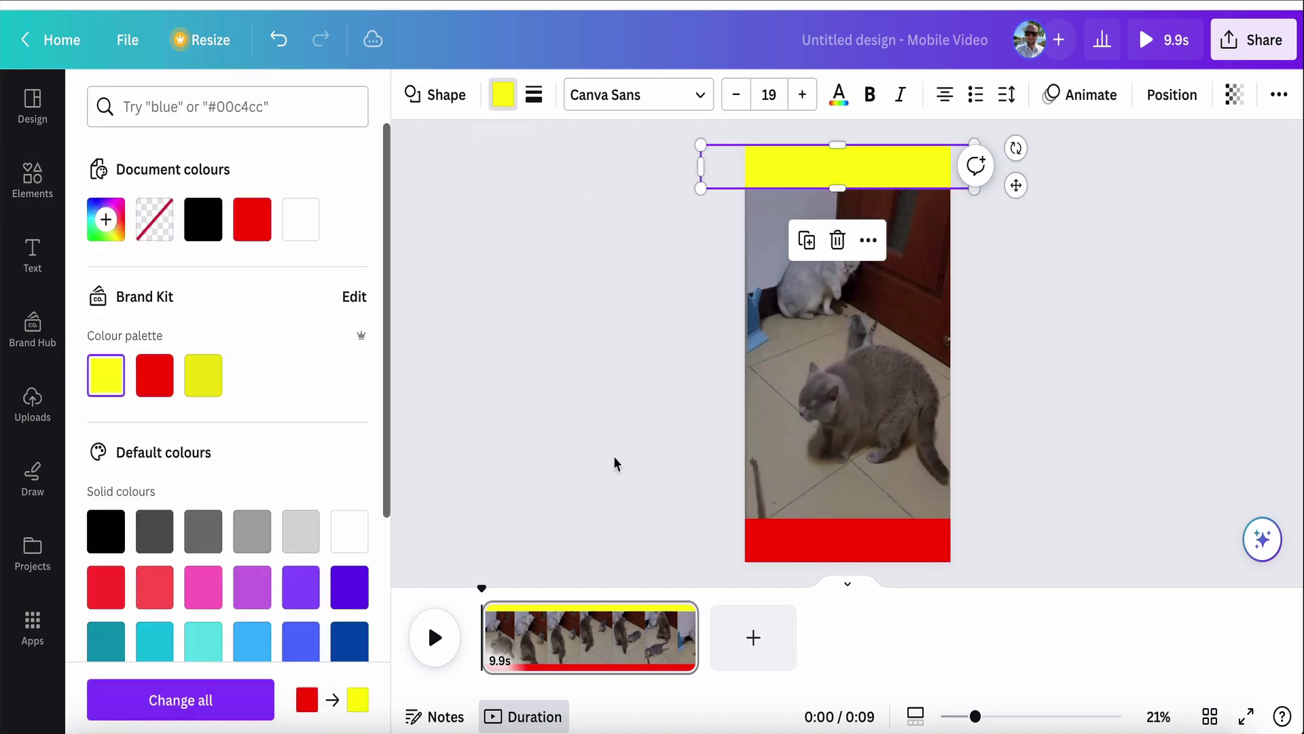
{"action": "left_click", "coordinate": [791, 553]}
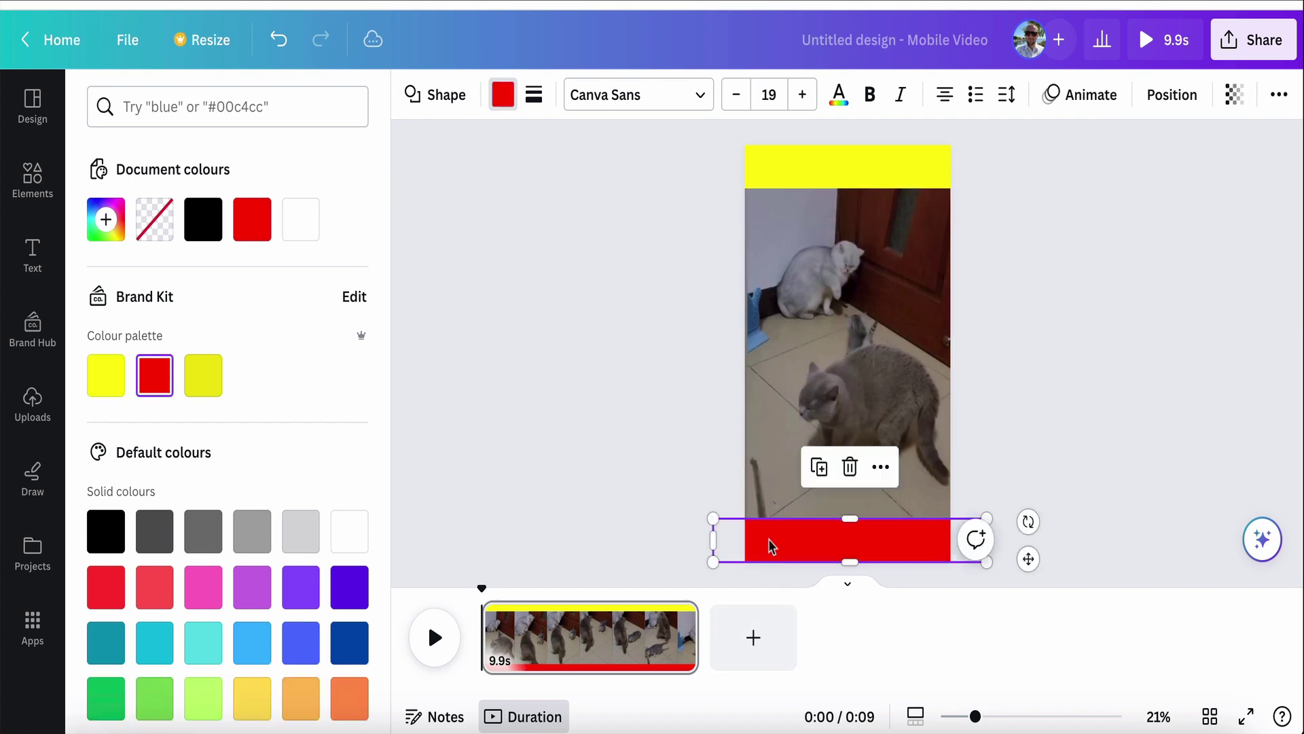
{"action": "left_click", "coordinate": [106, 382]}
{"action": "left_click", "coordinate": [448, 333]}
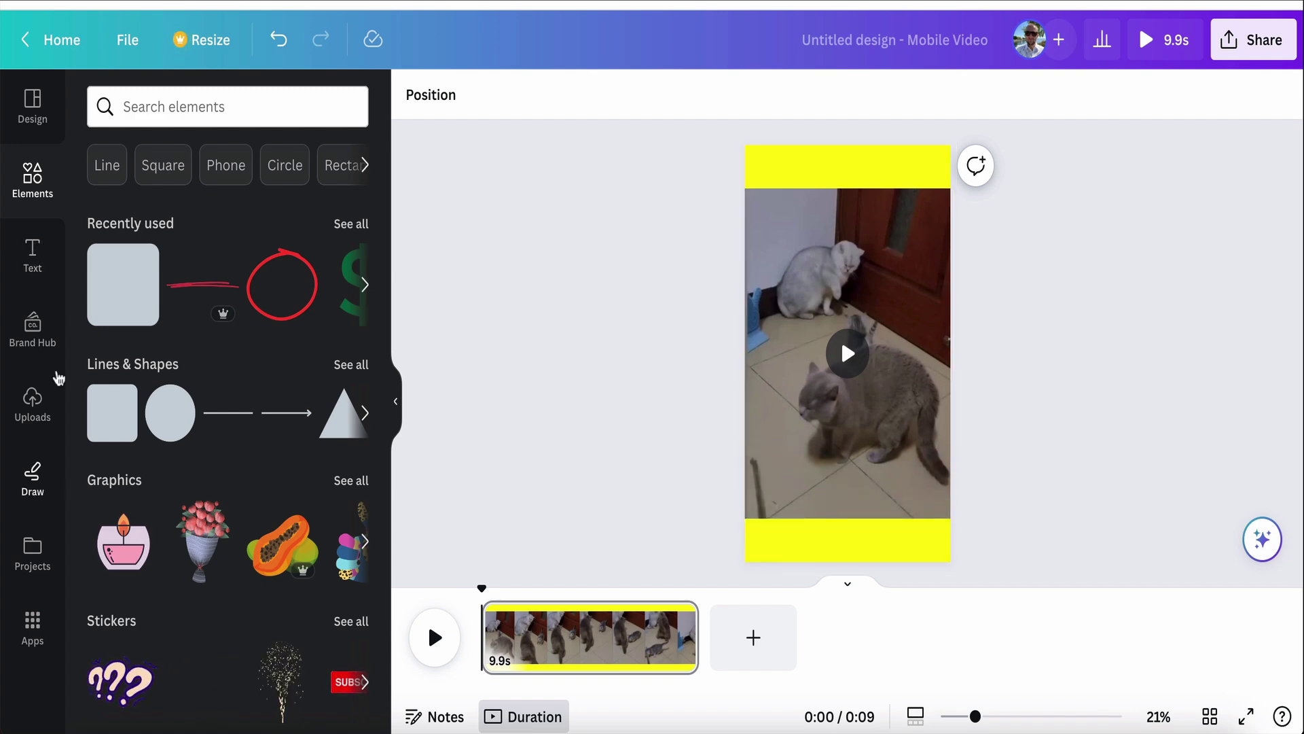
Step: Add the uploaded portrait of the man with crossed arms before a wooden wall to the page
{"action": "left_click", "coordinate": [30, 396]}
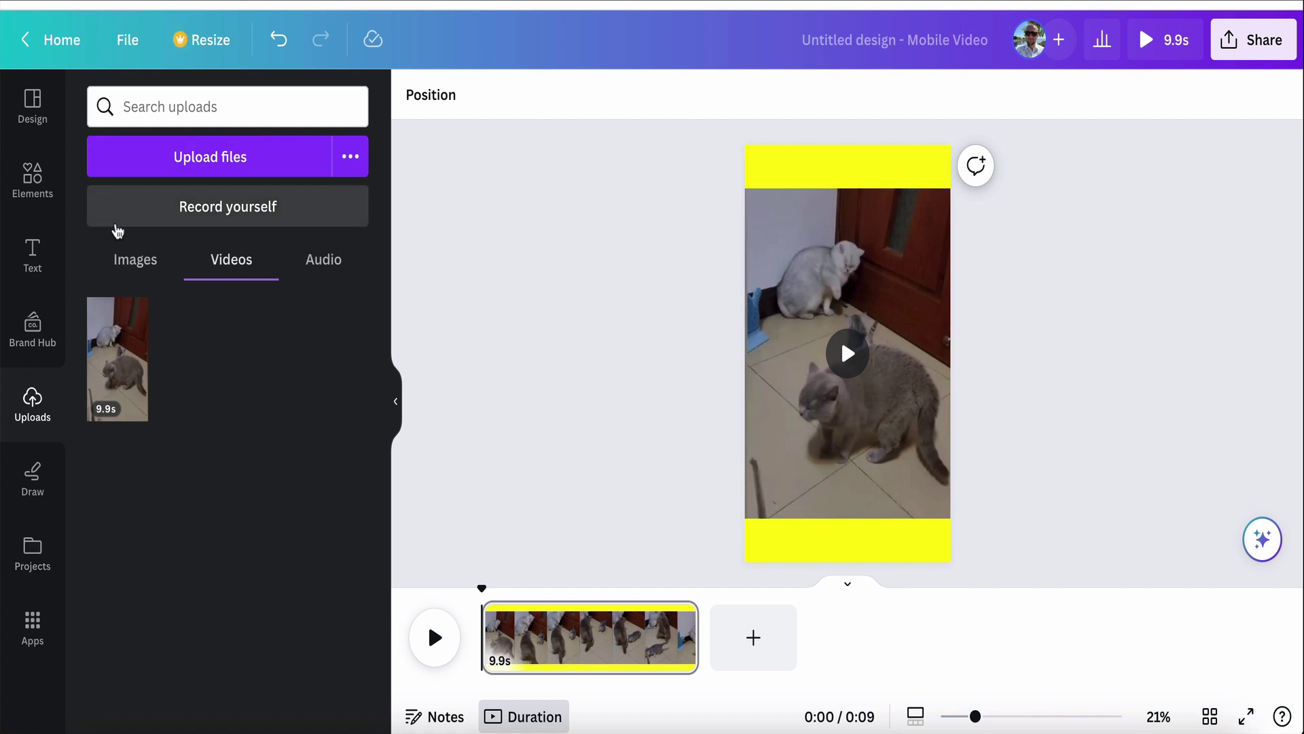
{"action": "left_click", "coordinate": [121, 263]}
{"action": "scroll", "coordinate": [167, 476], "scroll_direction": "down", "scroll_amount": 10}
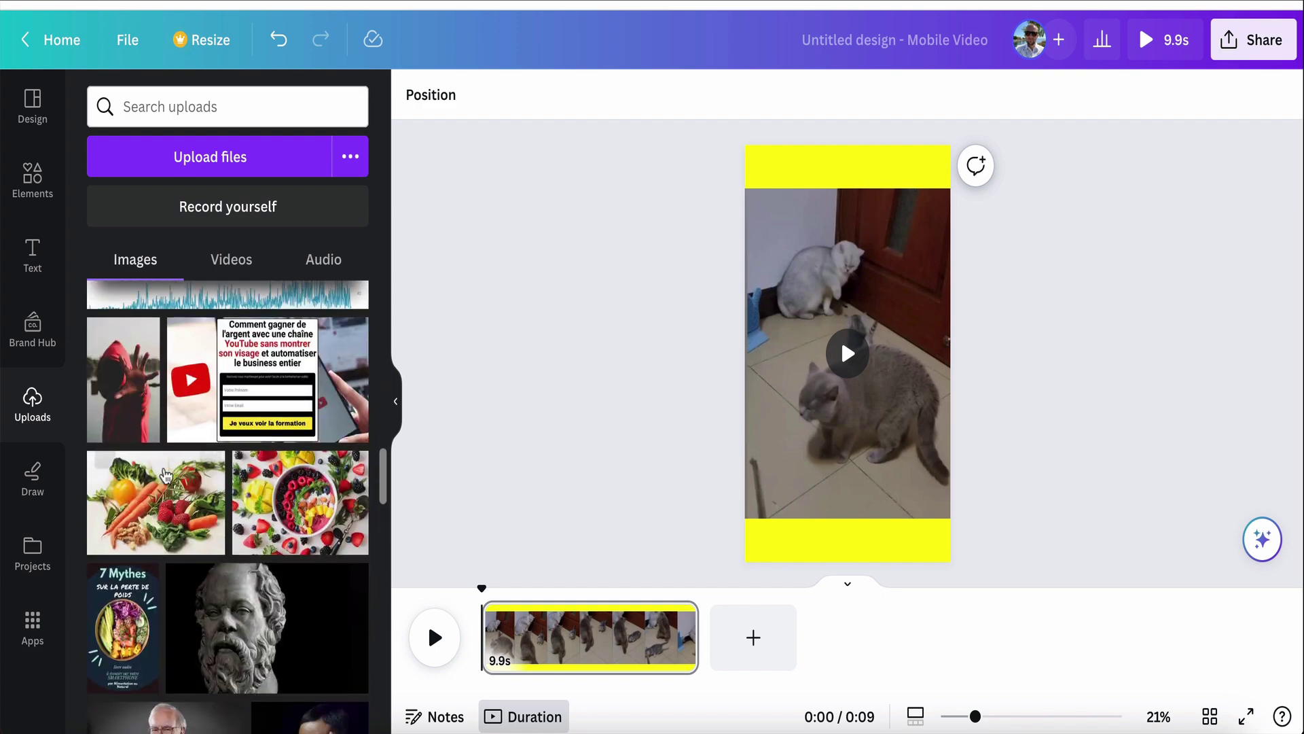
{"action": "scroll", "coordinate": [166, 476], "scroll_direction": "up", "scroll_amount": 4}
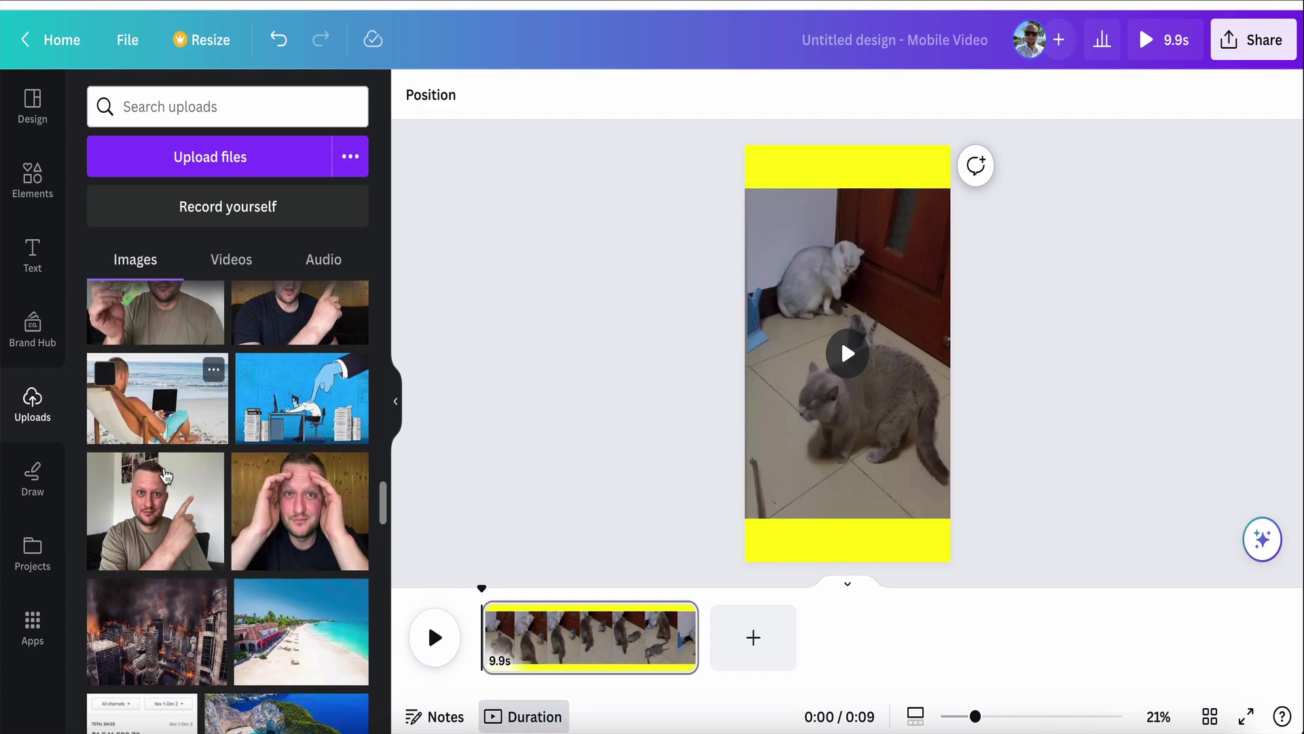
{"action": "scroll", "coordinate": [166, 476], "scroll_direction": "down", "scroll_amount": 8}
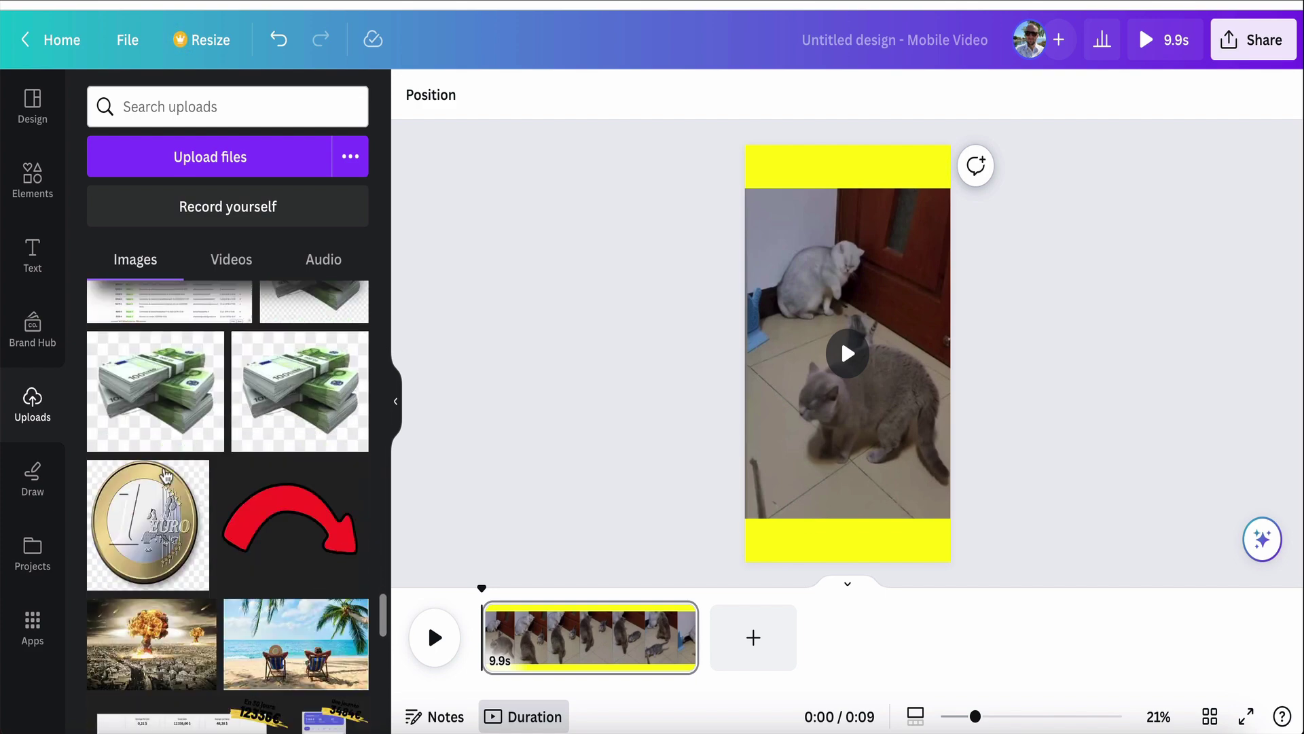
{"action": "scroll", "coordinate": [167, 475], "scroll_direction": "down", "scroll_amount": 5}
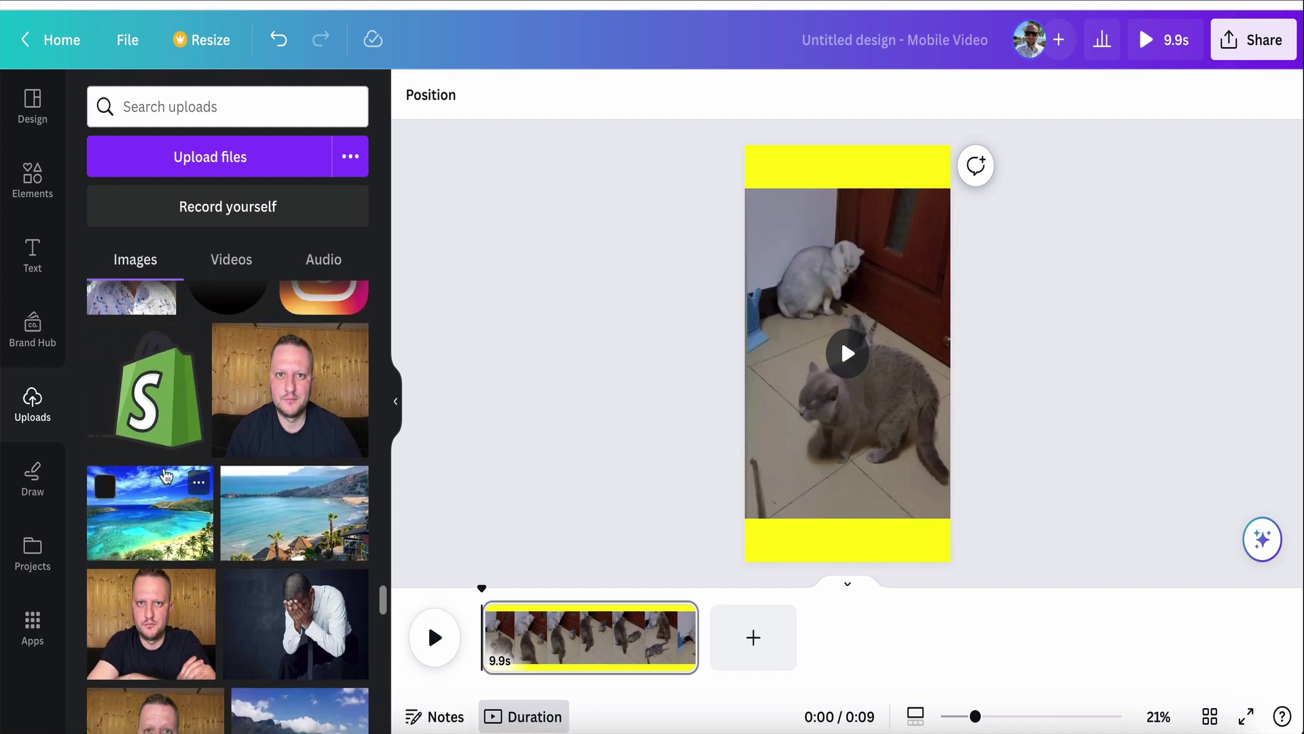
{"action": "scroll", "coordinate": [165, 476], "scroll_direction": "down", "scroll_amount": 4}
{"action": "scroll", "coordinate": [165, 475], "scroll_direction": "up", "scroll_amount": 2}
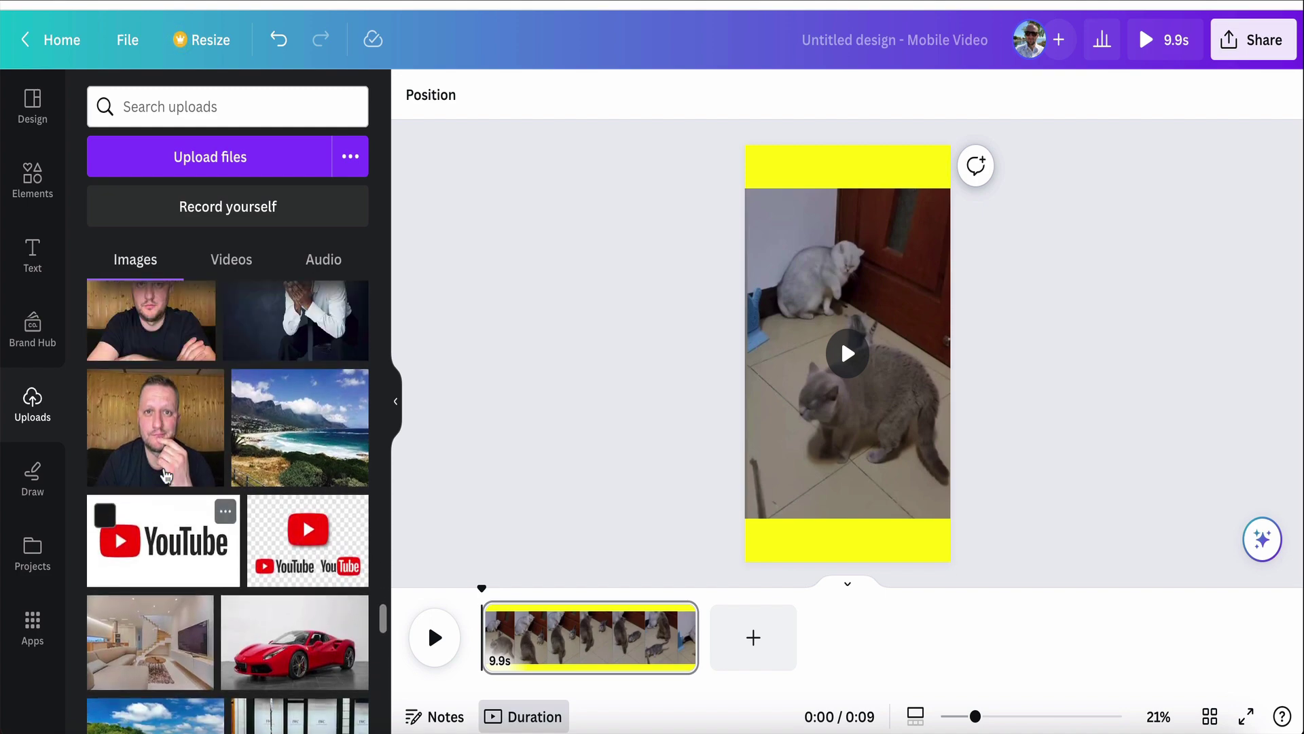
{"action": "scroll", "coordinate": [166, 477], "scroll_direction": "down", "scroll_amount": 2}
{"action": "scroll", "coordinate": [166, 477], "scroll_direction": "up", "scroll_amount": 2}
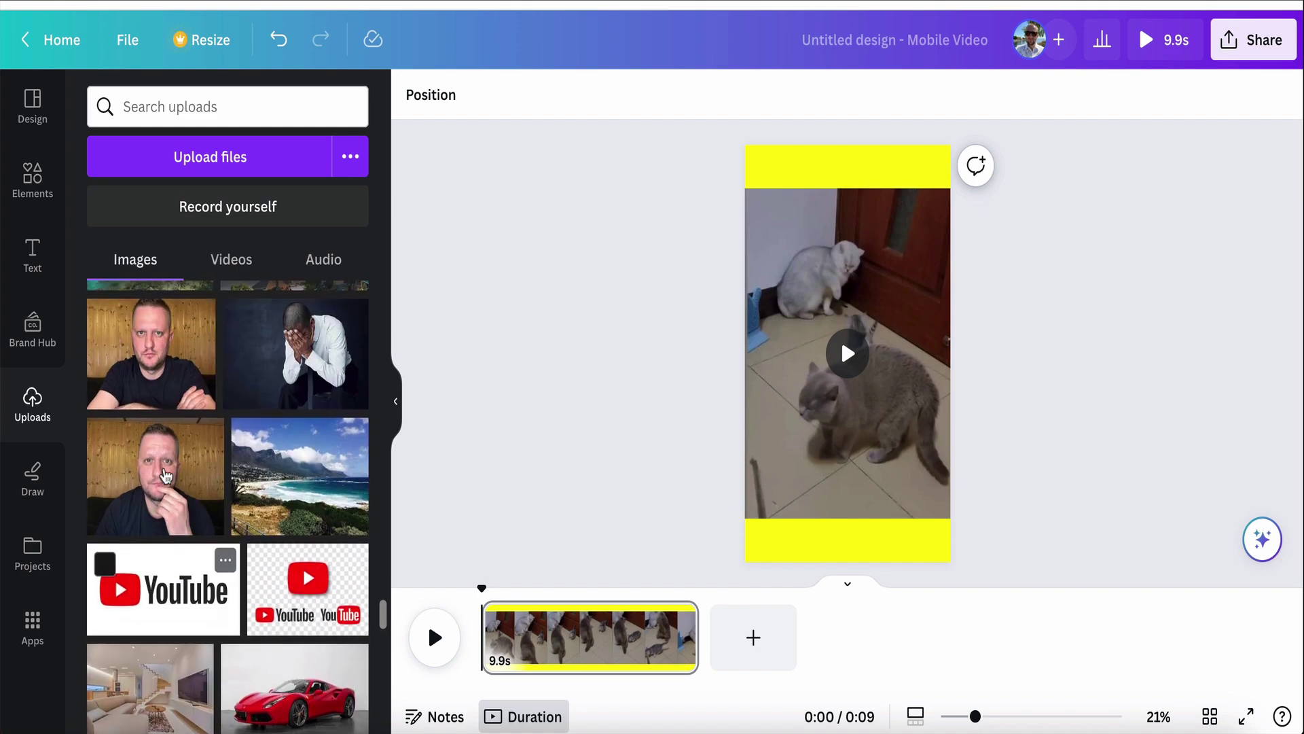
{"action": "left_click", "coordinate": [172, 358]}
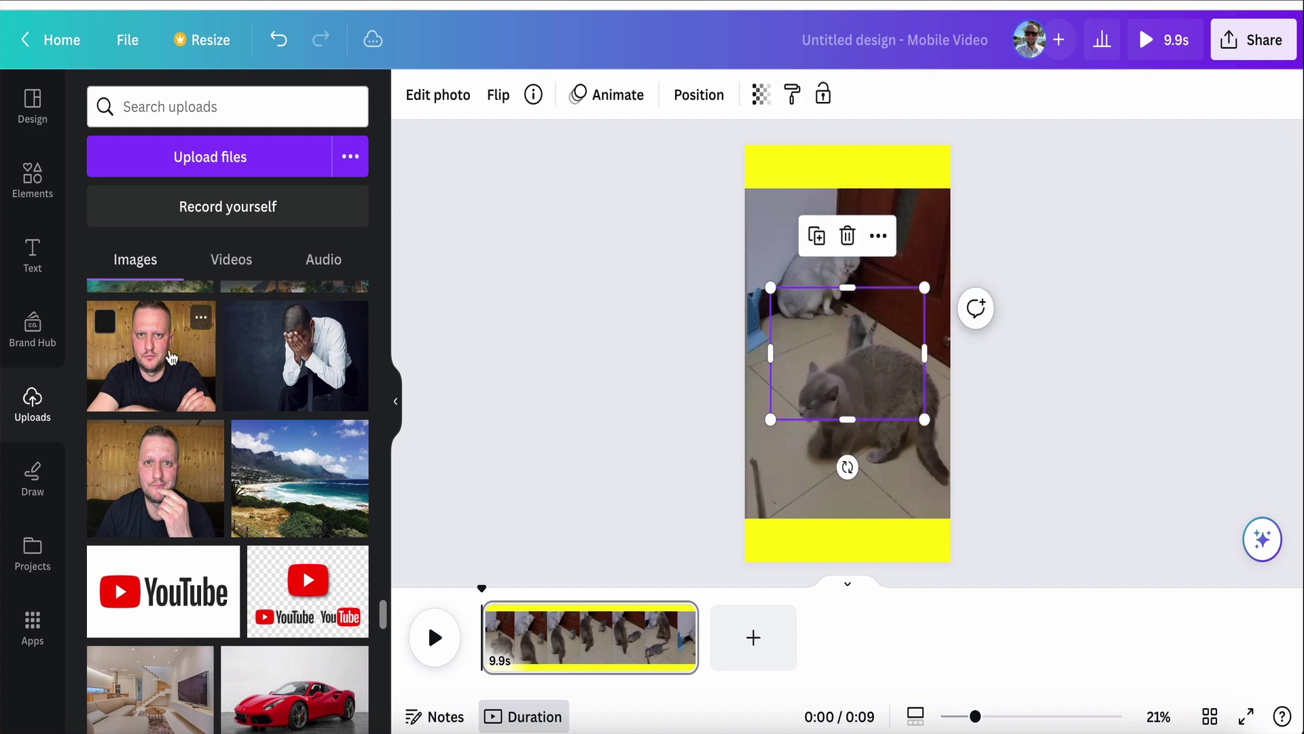
Step: Remove the portrait's background and fit it, shrunk to a small size, into the video's lower-left corner above the yellow band
{"action": "left_click", "coordinate": [442, 96]}
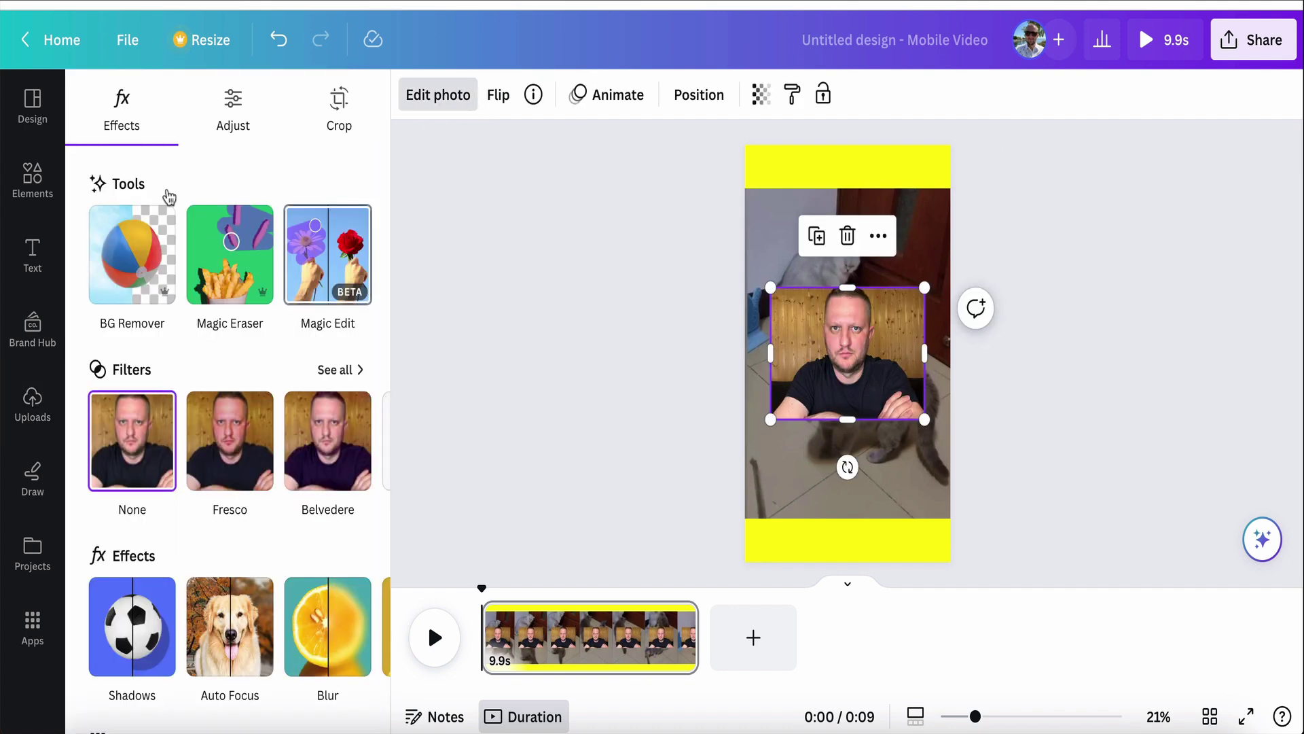
{"action": "left_click", "coordinate": [131, 248]}
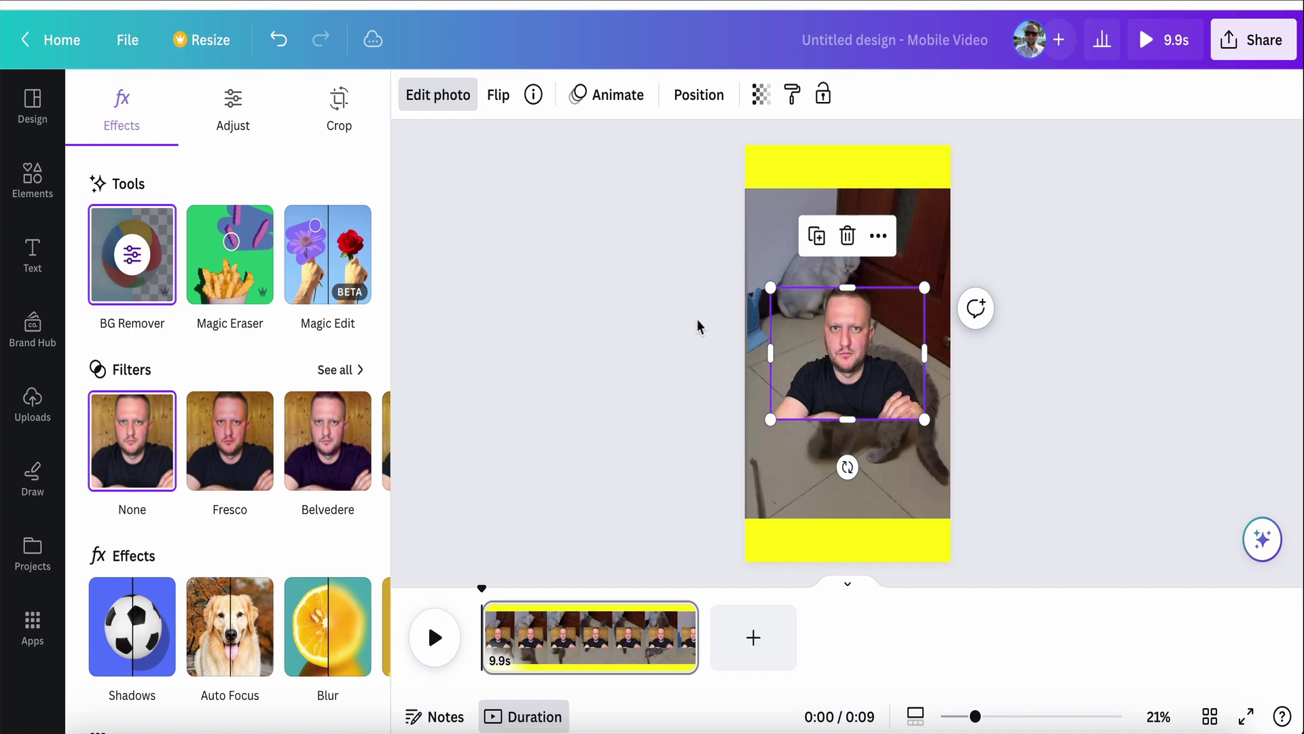
{"action": "left_click_drag", "start_coordinate": [777, 387], "coordinate": [740, 469]}
{"action": "left_click_drag", "start_coordinate": [712, 393], "coordinate": [772, 468]}
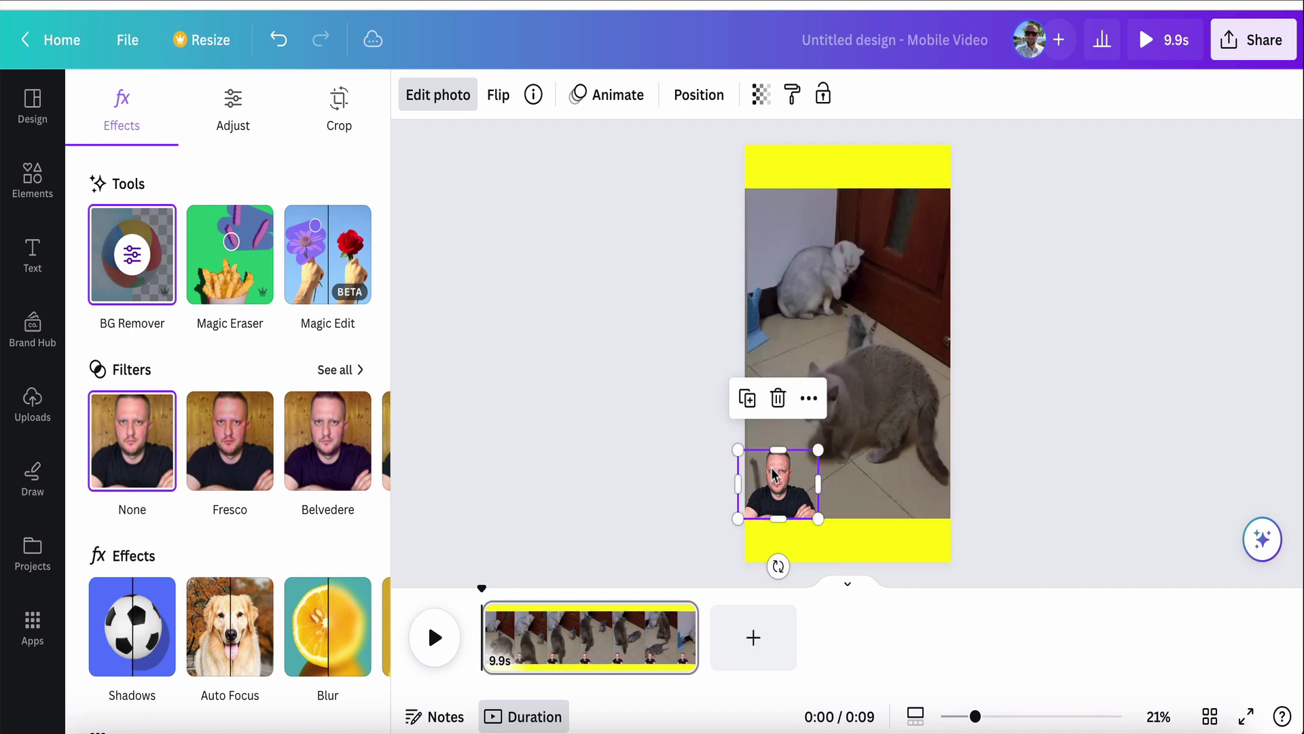
{"action": "left_click", "coordinate": [690, 445]}
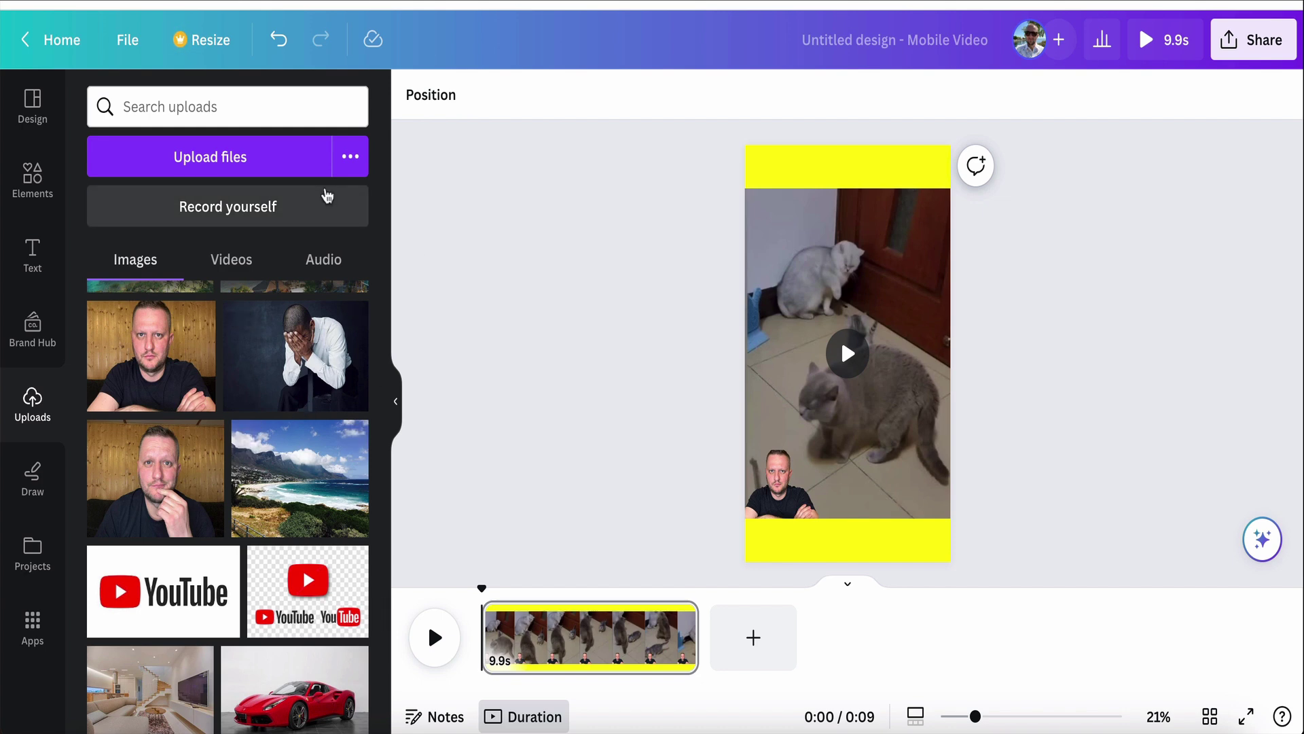
Step: Search the elements library for "abonnez vous"
{"action": "left_click", "coordinate": [43, 180]}
{"action": "left_click", "coordinate": [164, 109]}
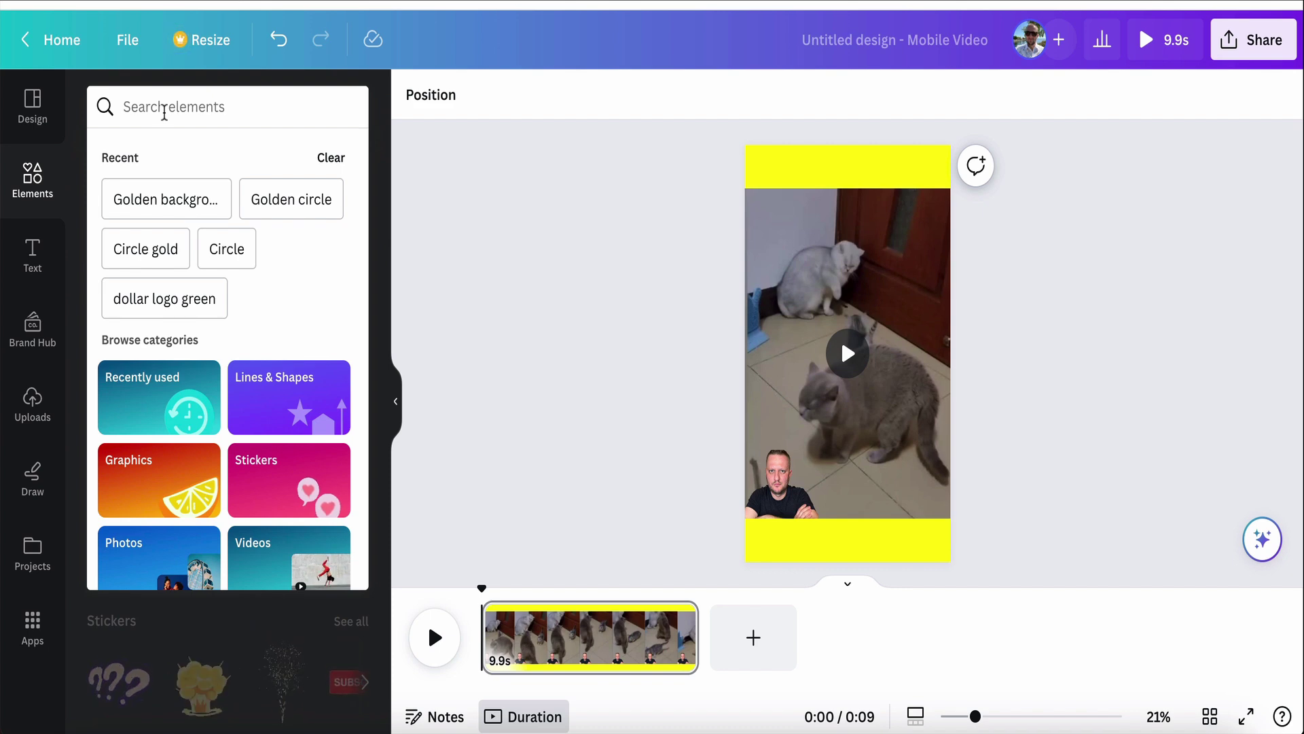
{"action": "type", "text": "abonnez vous"}
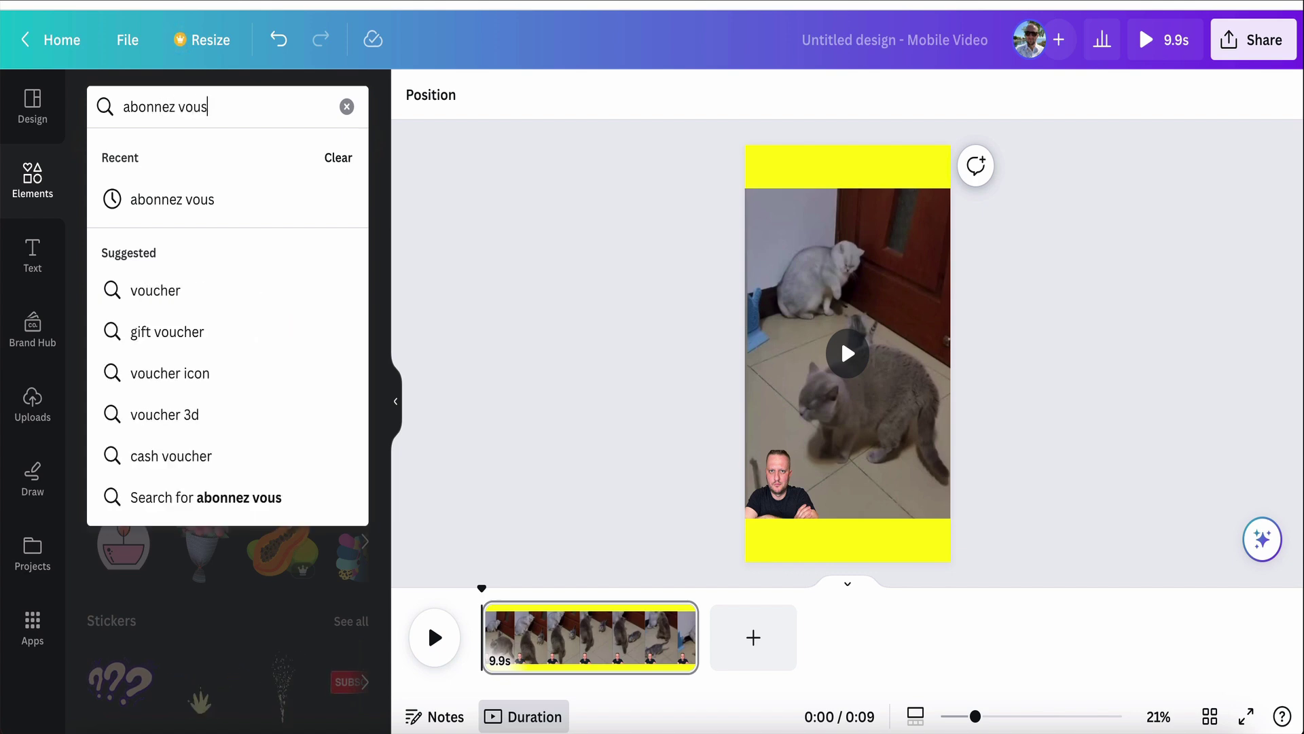
{"action": "key", "text": "Return"}
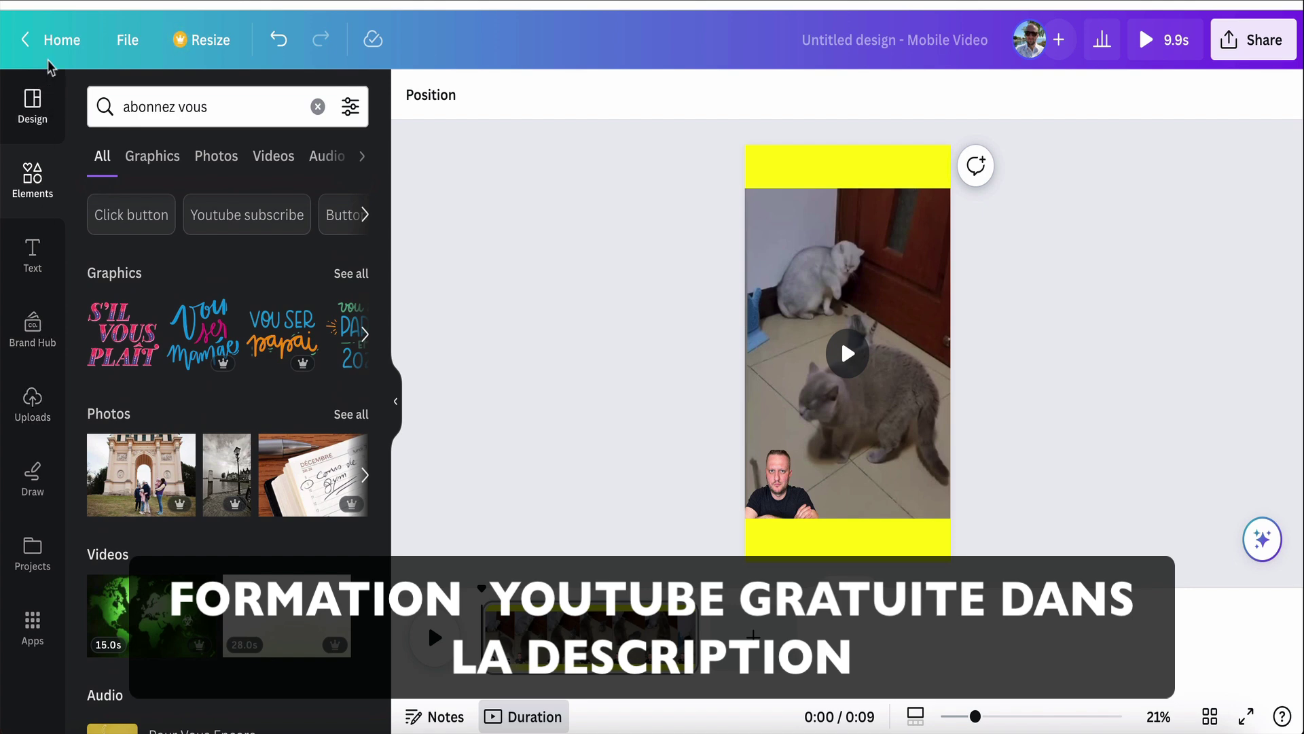
Step: Search the Mobile Video templates for "abonnez vous"
{"action": "left_click", "coordinate": [32, 106]}
{"action": "left_click", "coordinate": [192, 107]}
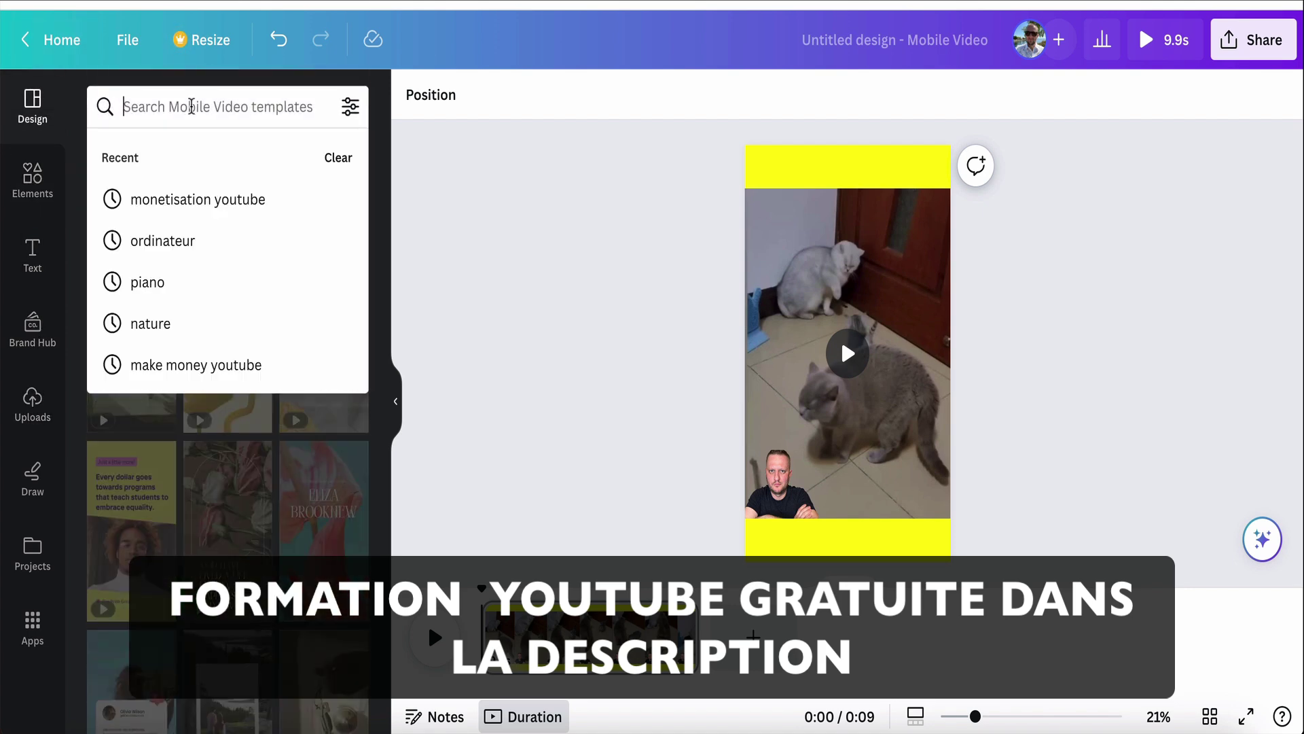
{"action": "type", "text": "abon"}
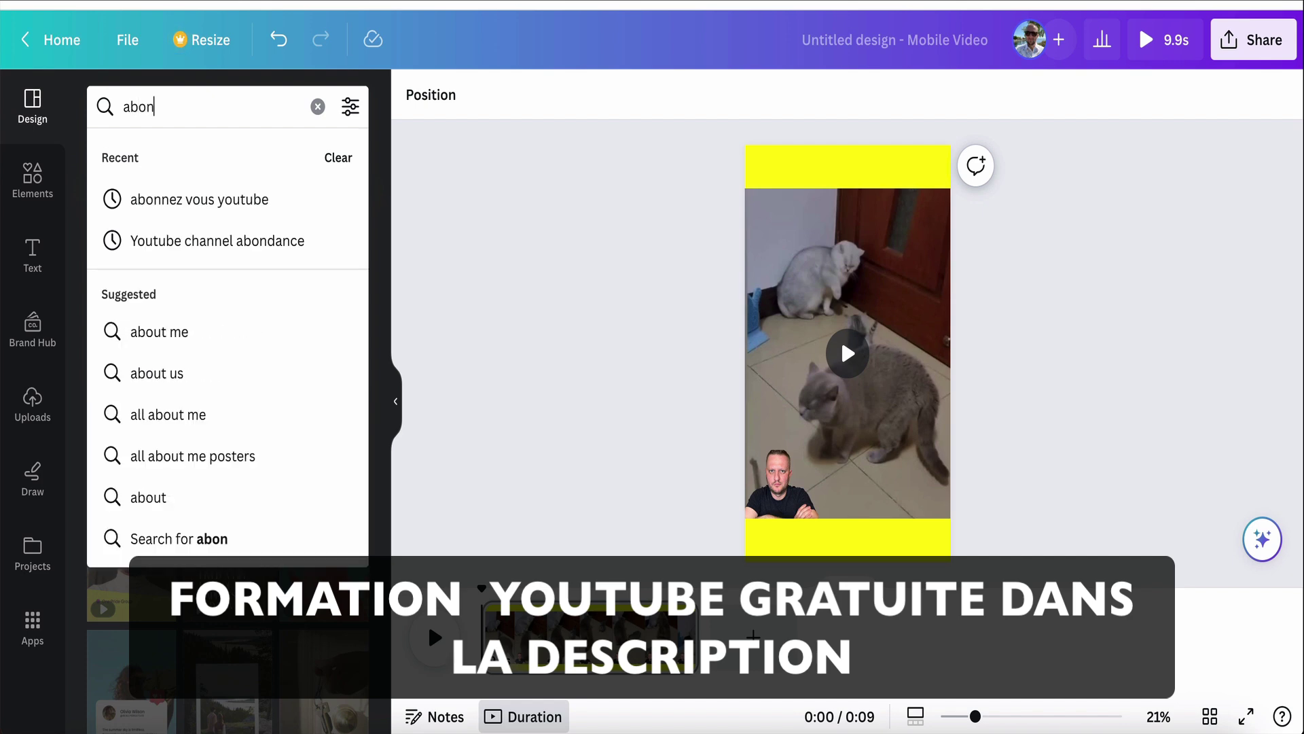
{"action": "type", "text": "nez vous"}
{"action": "key", "text": "Return"}
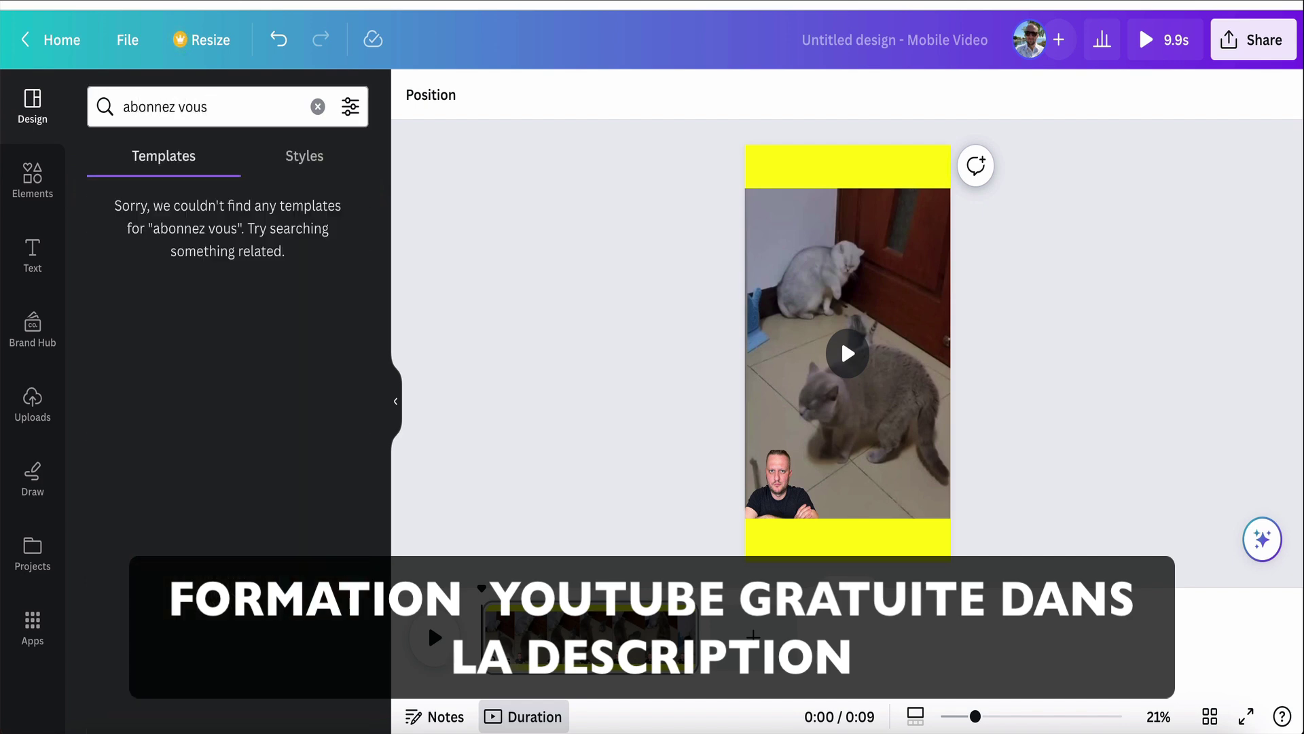
Step: Use the suggested "Youtube subscribe" element search and add the plain red SUBSCRIBE graphic to the page
{"action": "left_click", "coordinate": [33, 178]}
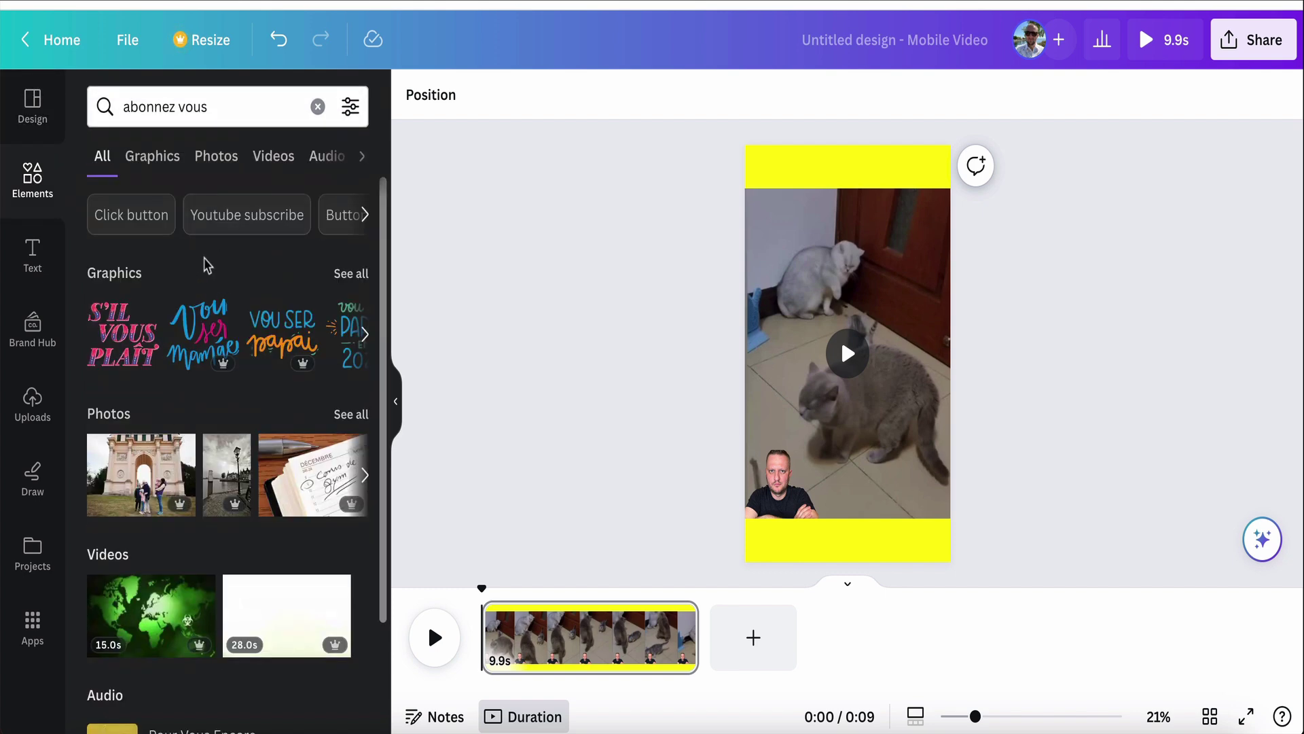
{"action": "left_click", "coordinate": [226, 232]}
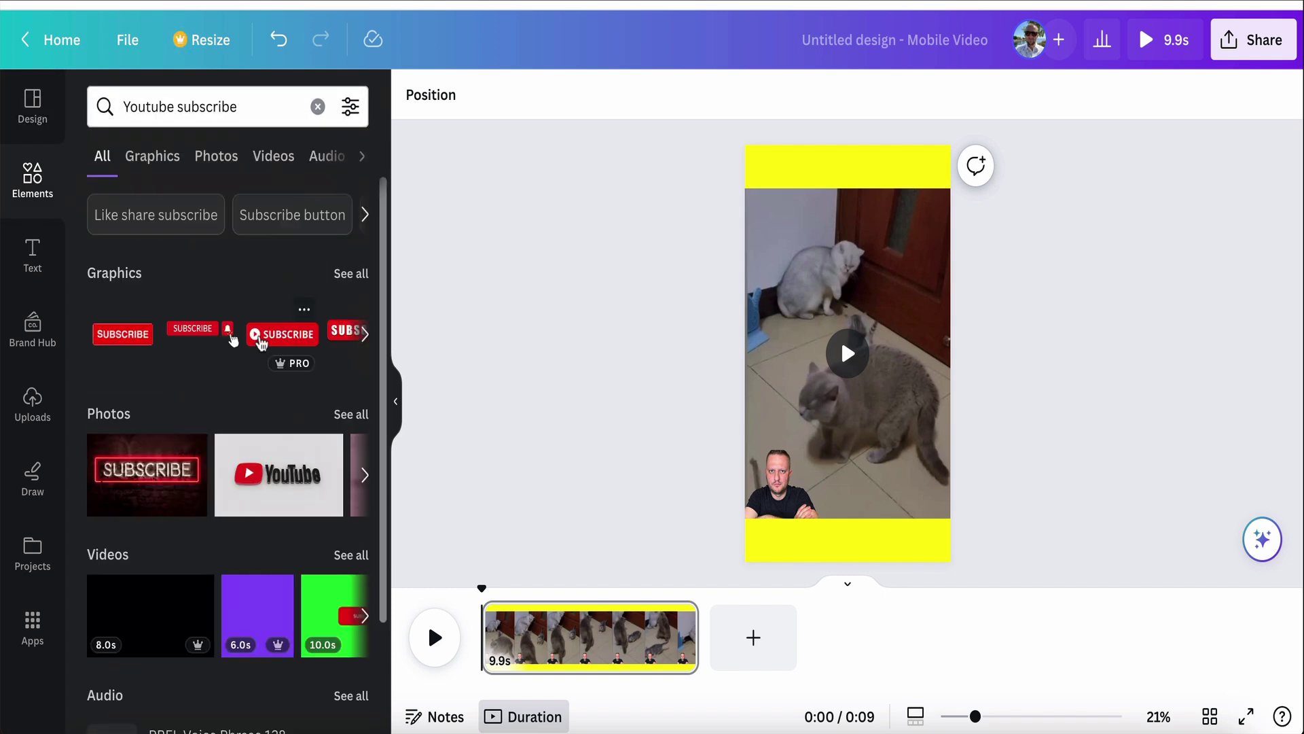
{"action": "left_click", "coordinate": [140, 348]}
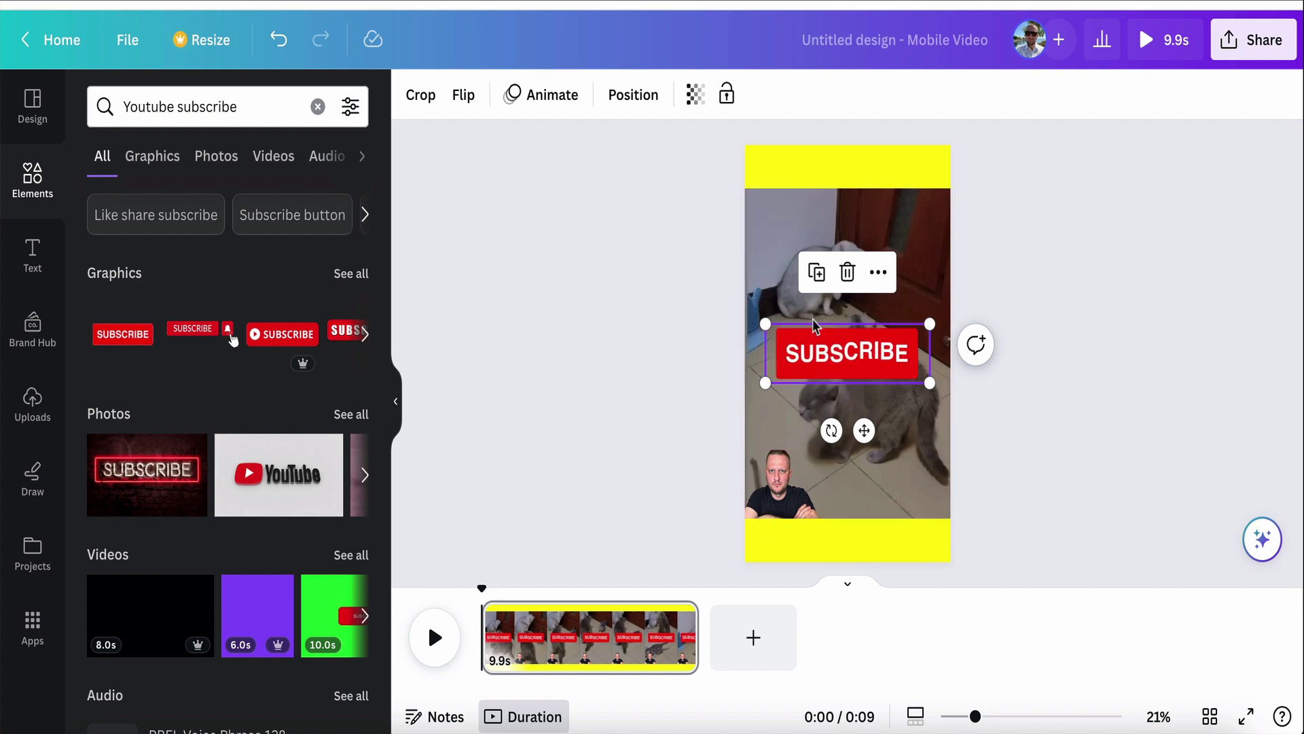
Step: Shrink the SUBSCRIBE graphic and place it in the video's upper-right corner, directly below the upper yellow band
{"action": "left_click_drag", "start_coordinate": [766, 329], "coordinate": [835, 386]}
{"action": "left_click_drag", "start_coordinate": [914, 343], "coordinate": [927, 210]}
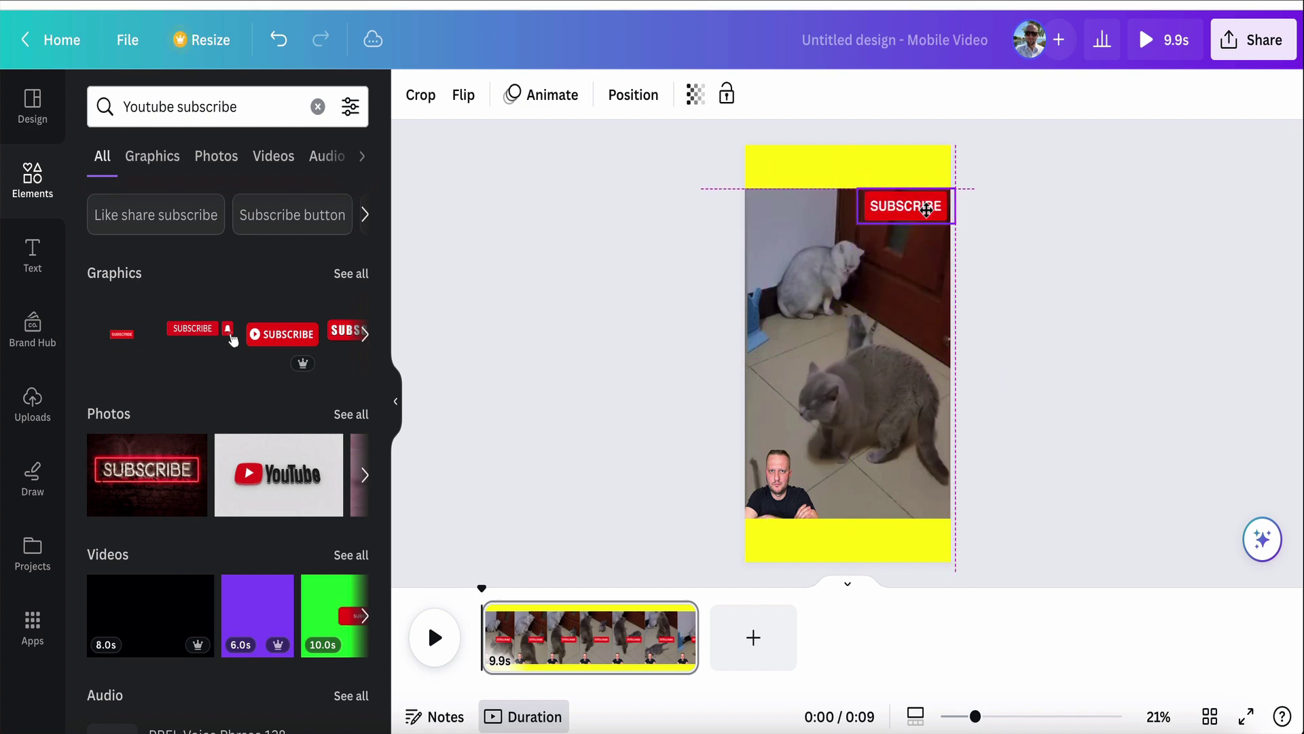
{"action": "left_click", "coordinate": [1044, 251]}
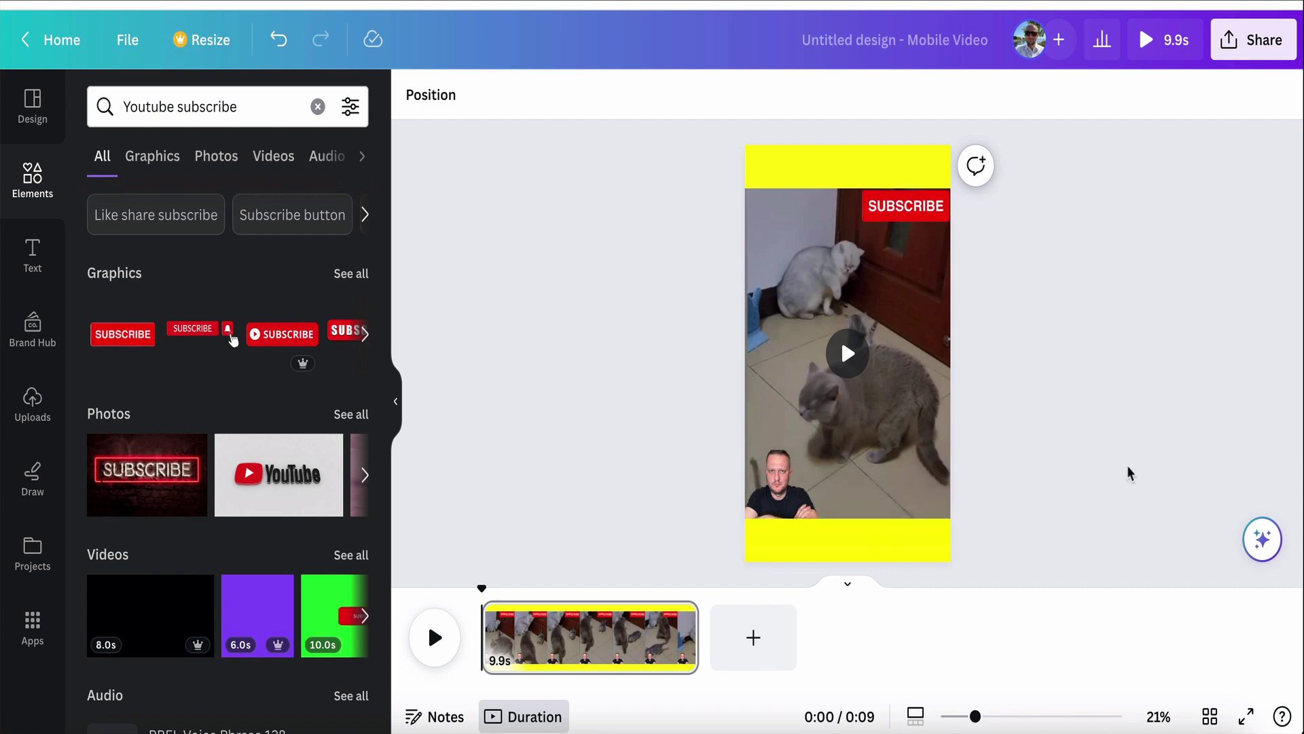
Step: Preview the finished video and download the design as an MP4 Video in 1080p (HD) quality
{"action": "left_click", "coordinate": [847, 354]}
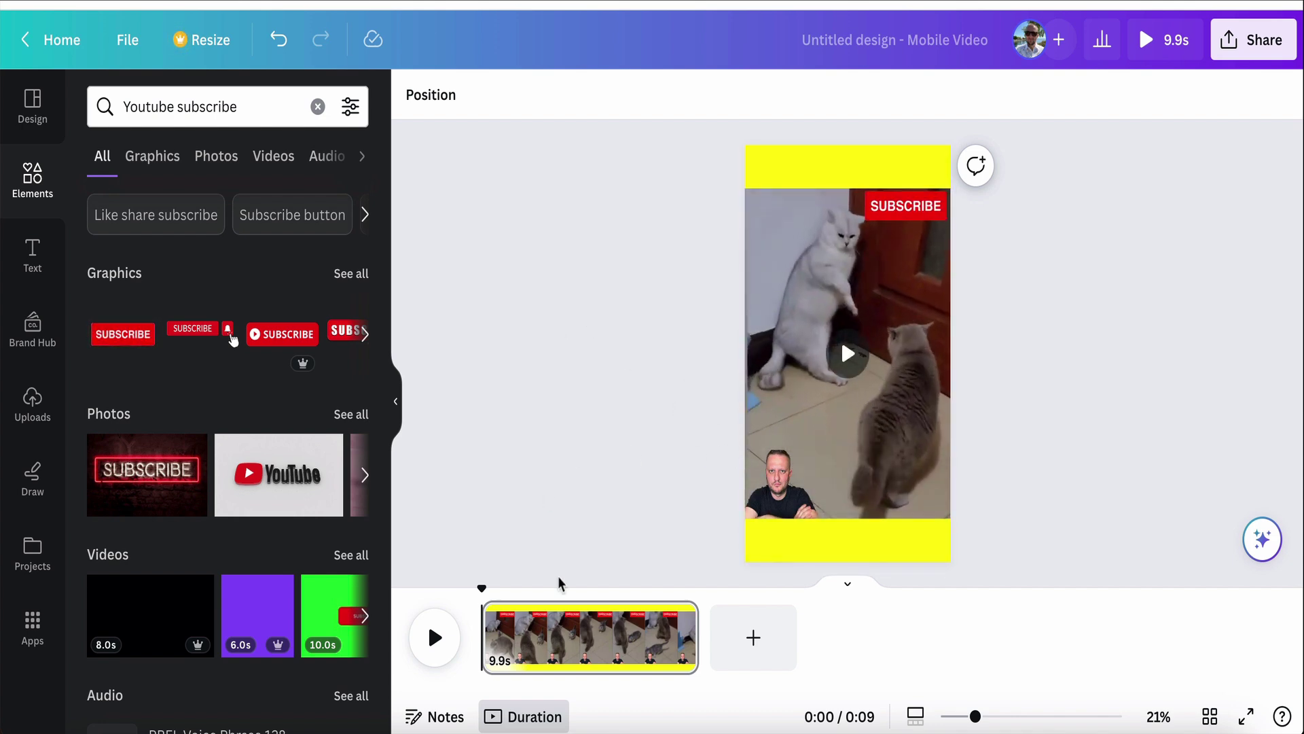
{"action": "left_click", "coordinate": [1253, 41]}
{"action": "left_click", "coordinate": [997, 570]}
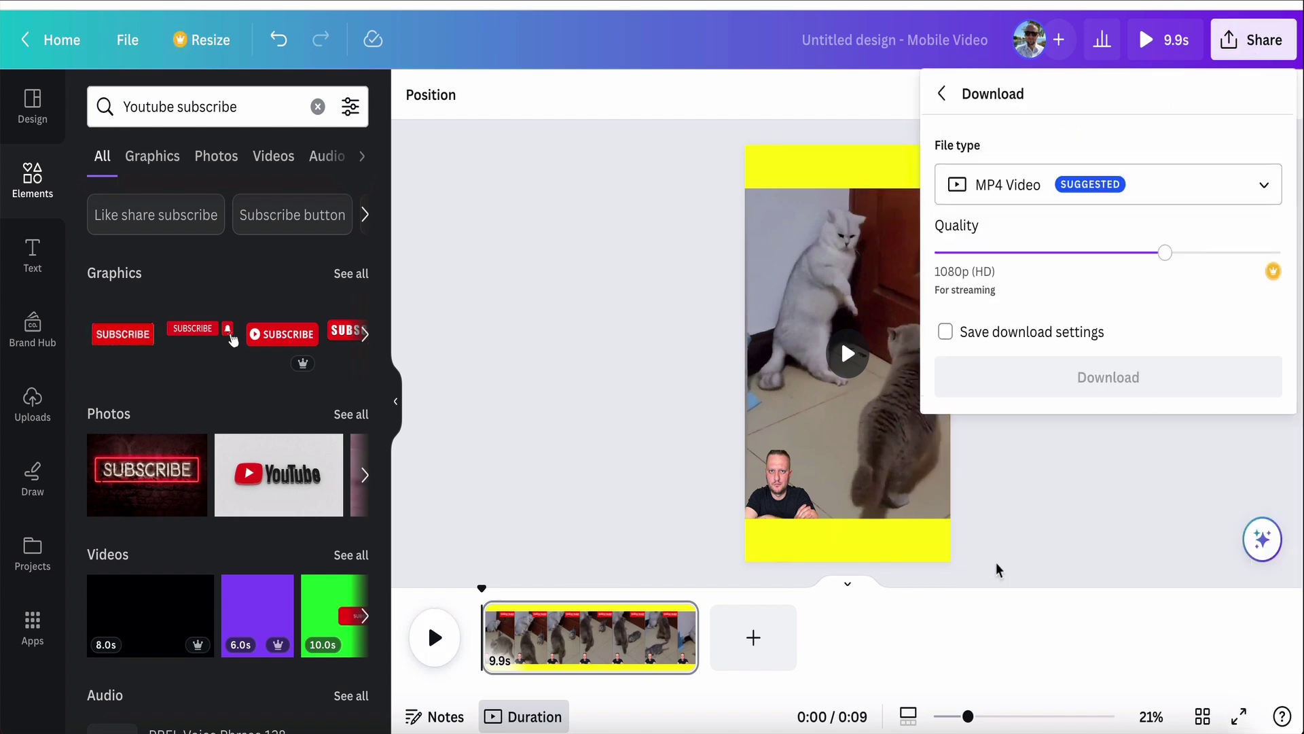
{"action": "left_click", "coordinate": [1010, 379]}
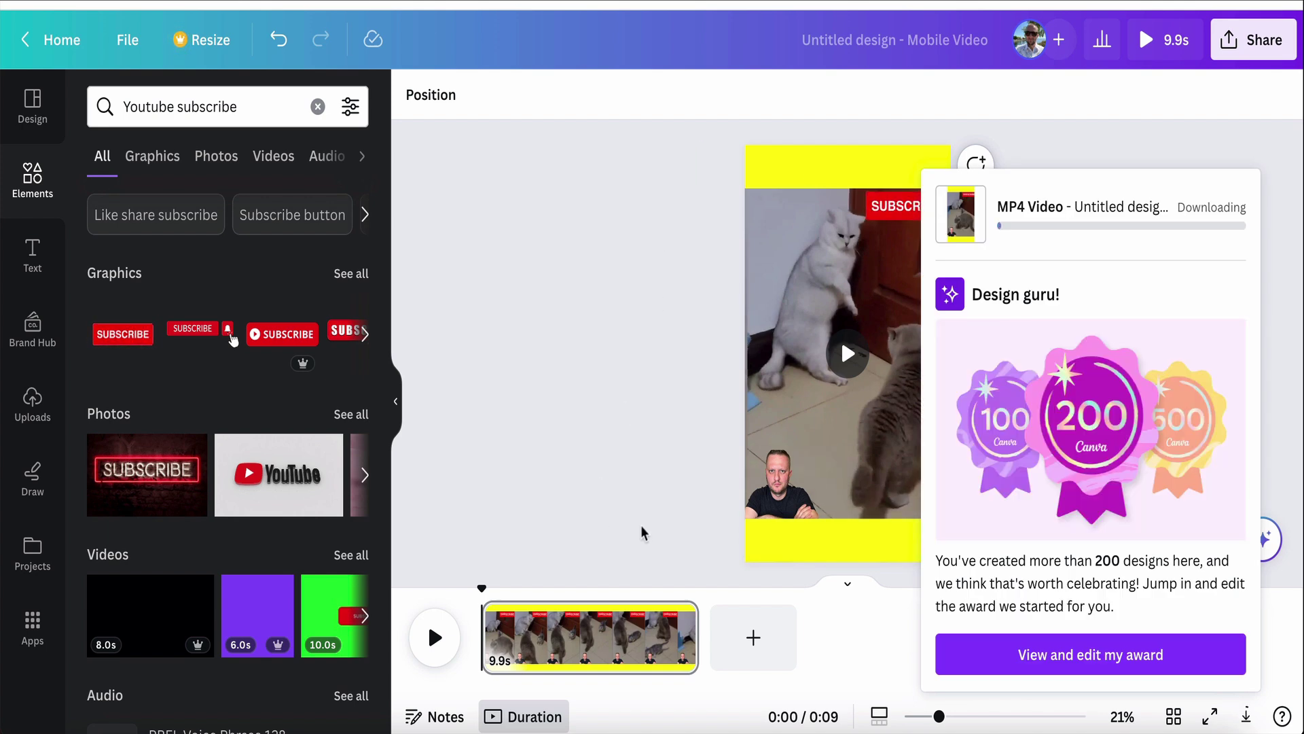
{"action": "left_click", "coordinate": [463, 208]}
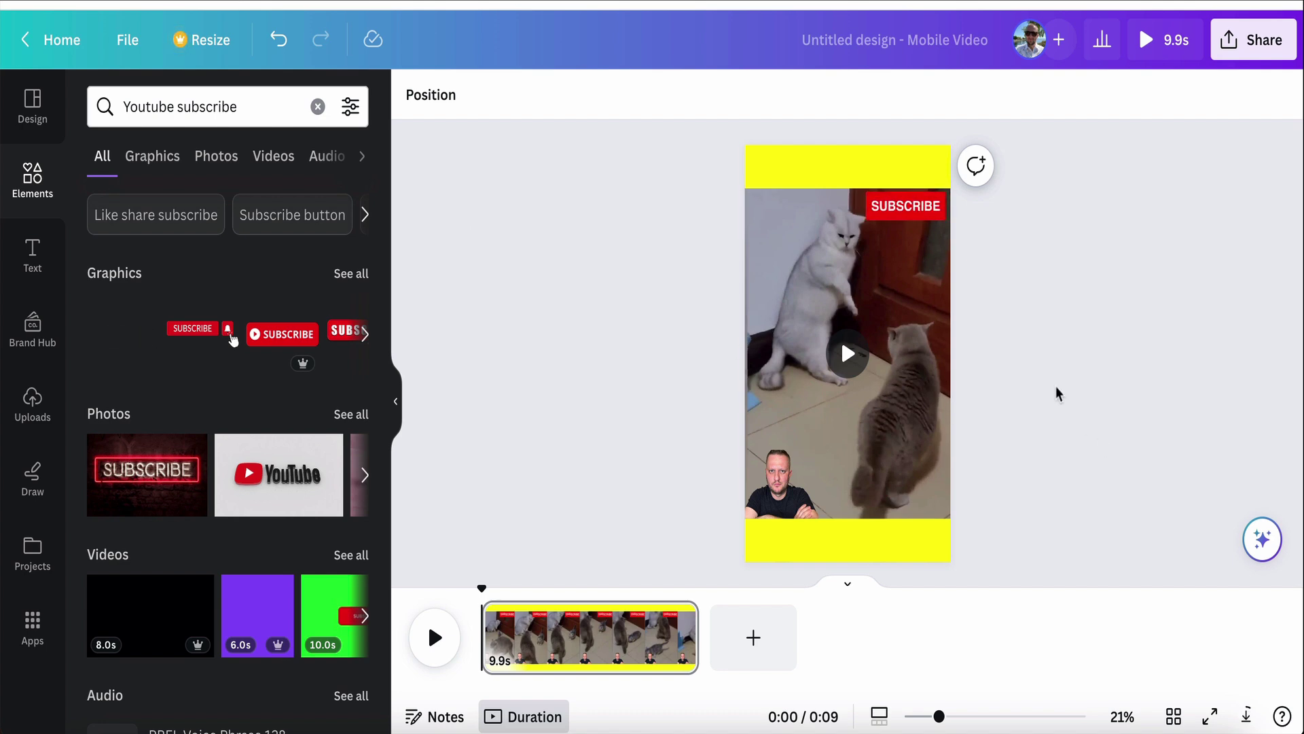
{"action": "scroll", "coordinate": [554, 362], "scroll_direction": "down", "scroll_amount": 1}
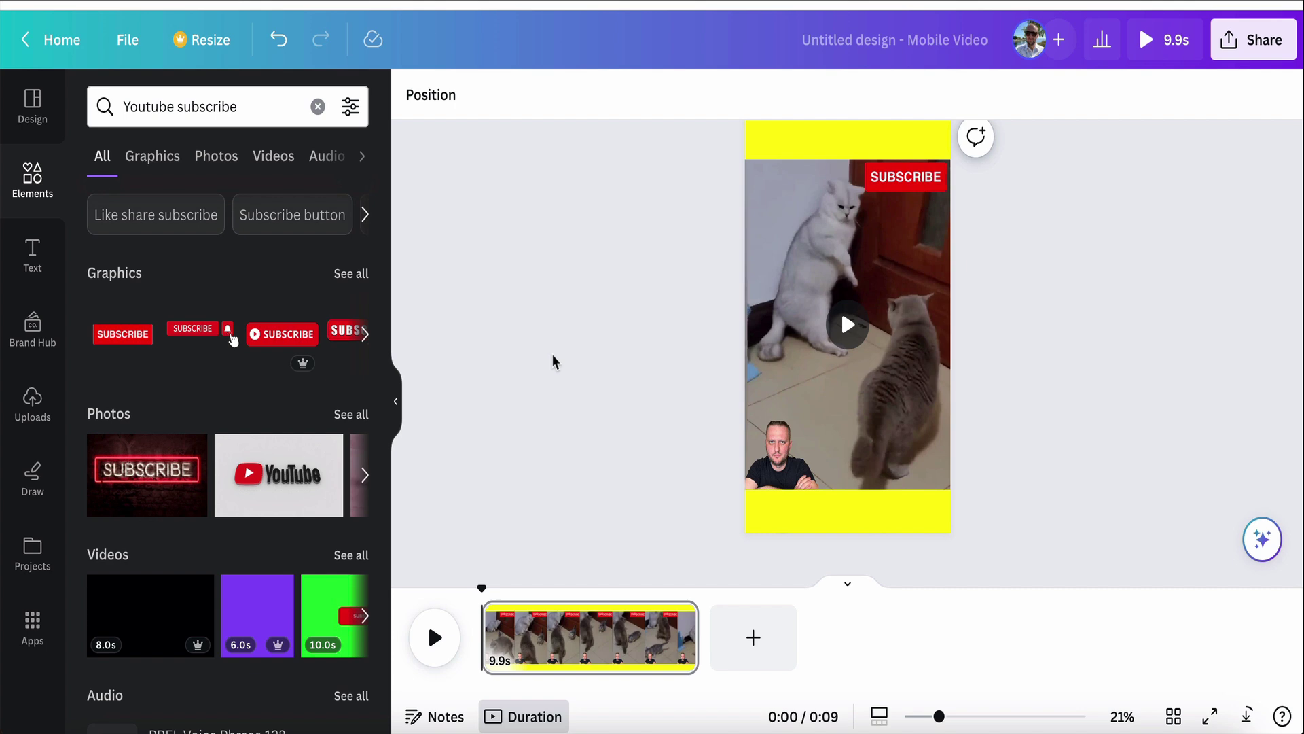
{"action": "scroll", "coordinate": [553, 362], "scroll_direction": "up", "scroll_amount": 1}
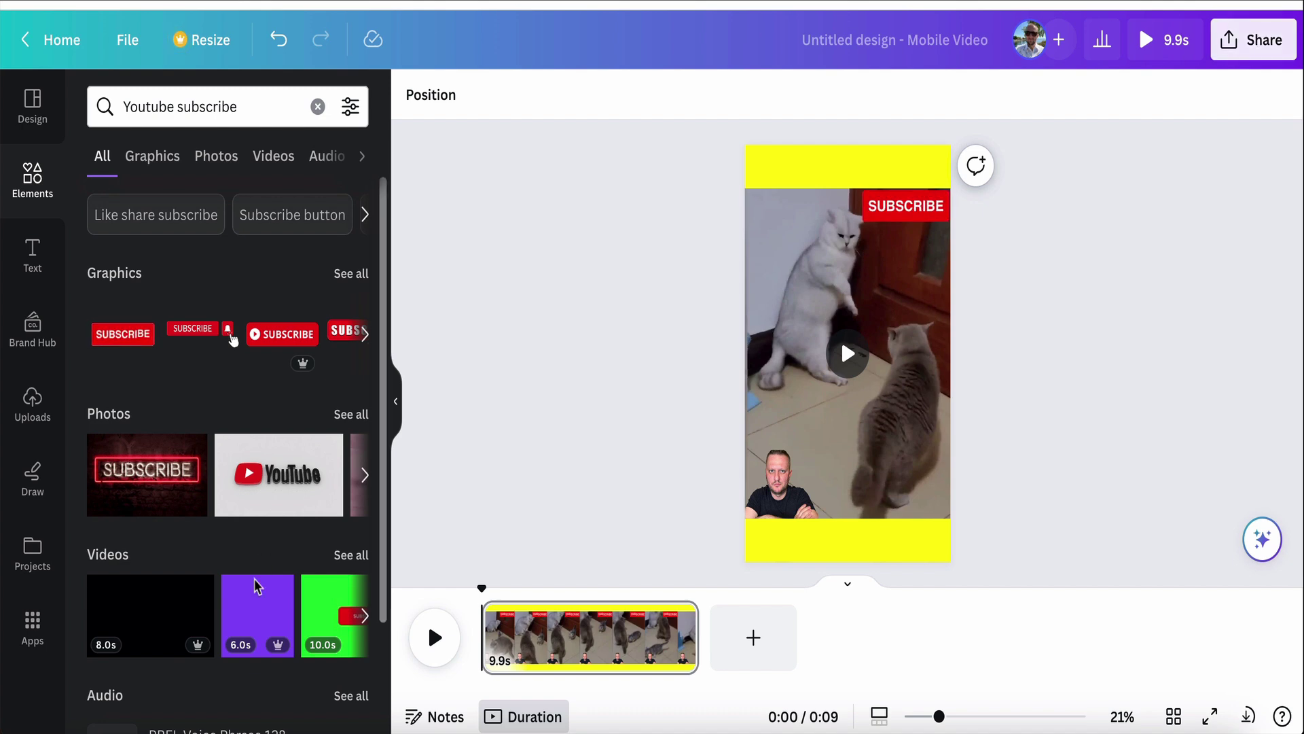
Step: Switch to Finder and check the Downloads and Desktop folders for the exported video
{"action": "mouse_move", "coordinate": [98, 716]}
{"action": "left_click", "coordinate": [99, 714]}
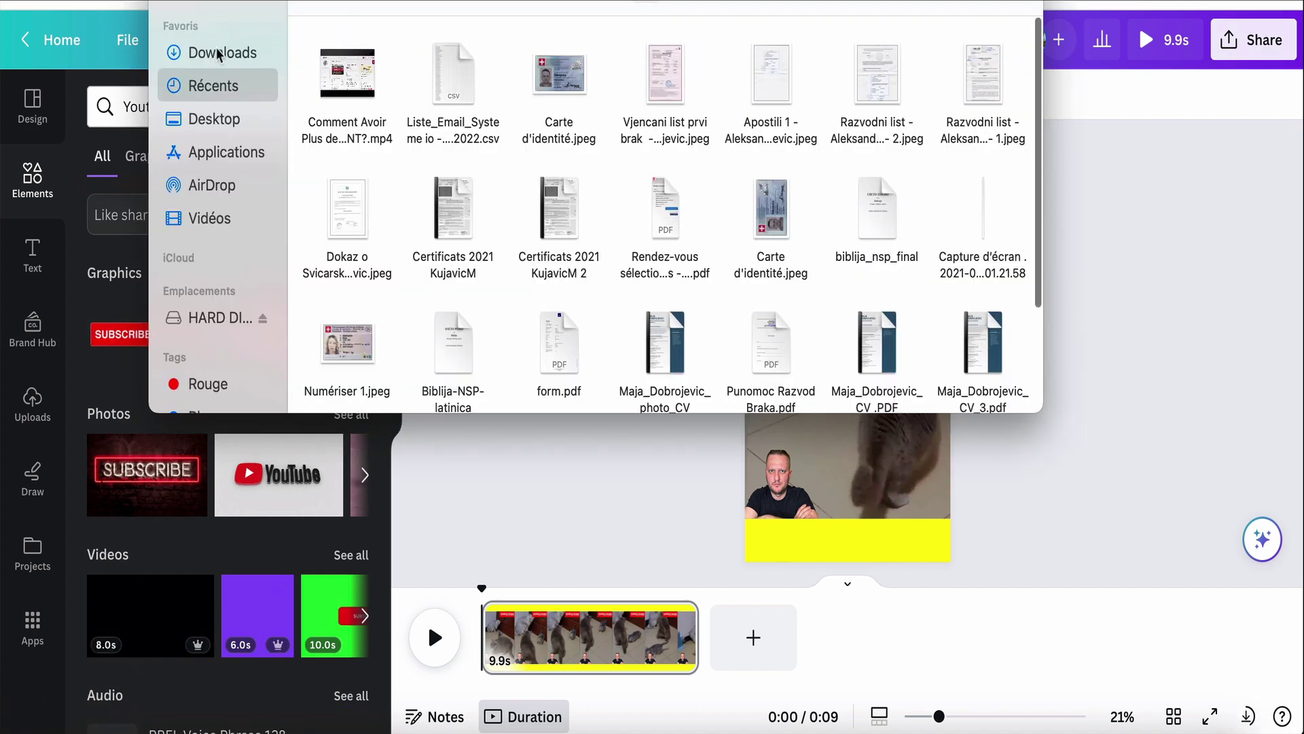
{"action": "left_click", "coordinate": [219, 53]}
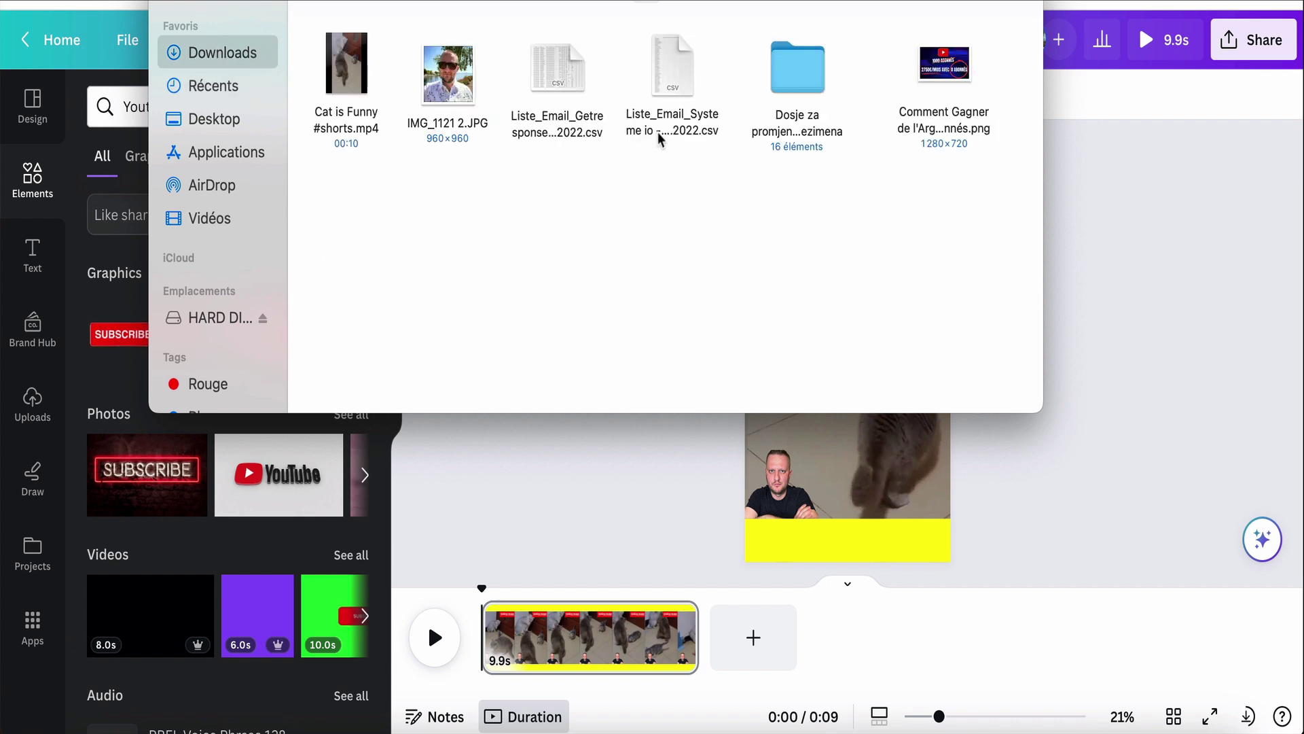
{"action": "left_click", "coordinate": [192, 120]}
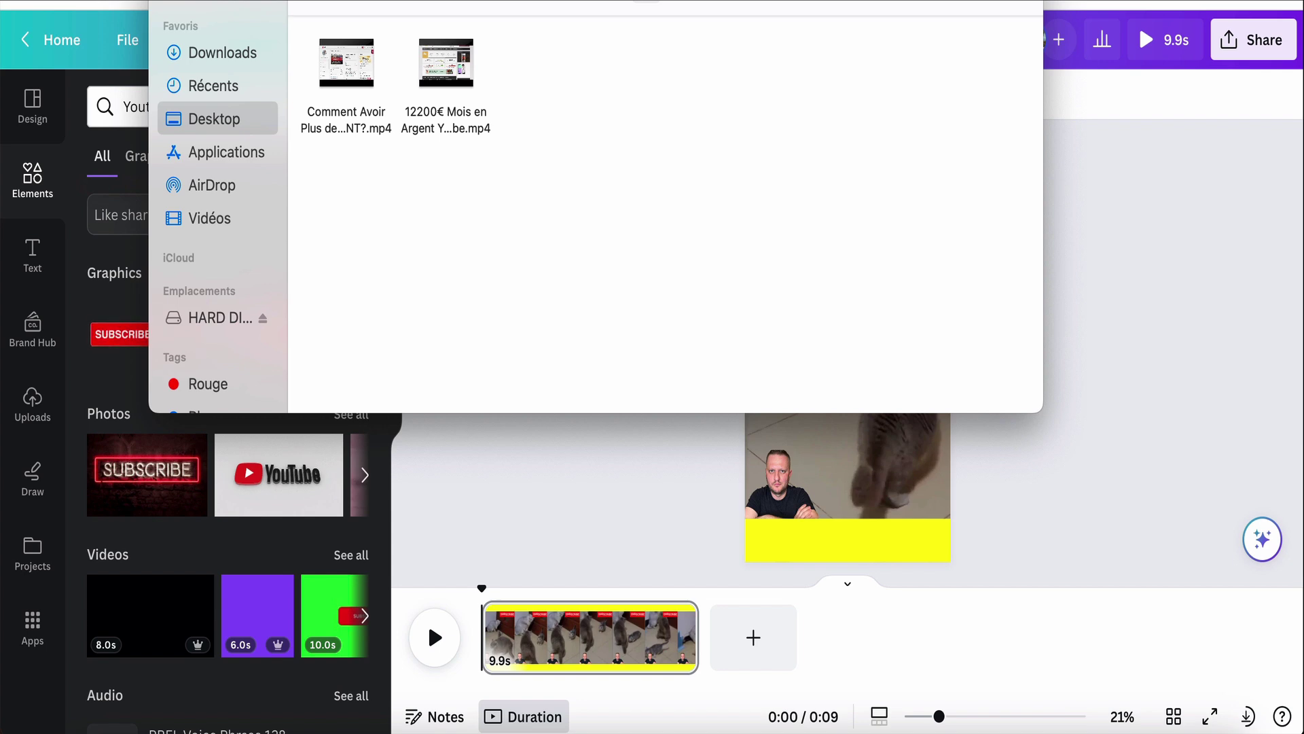
{"action": "key", "text": "Escape"}
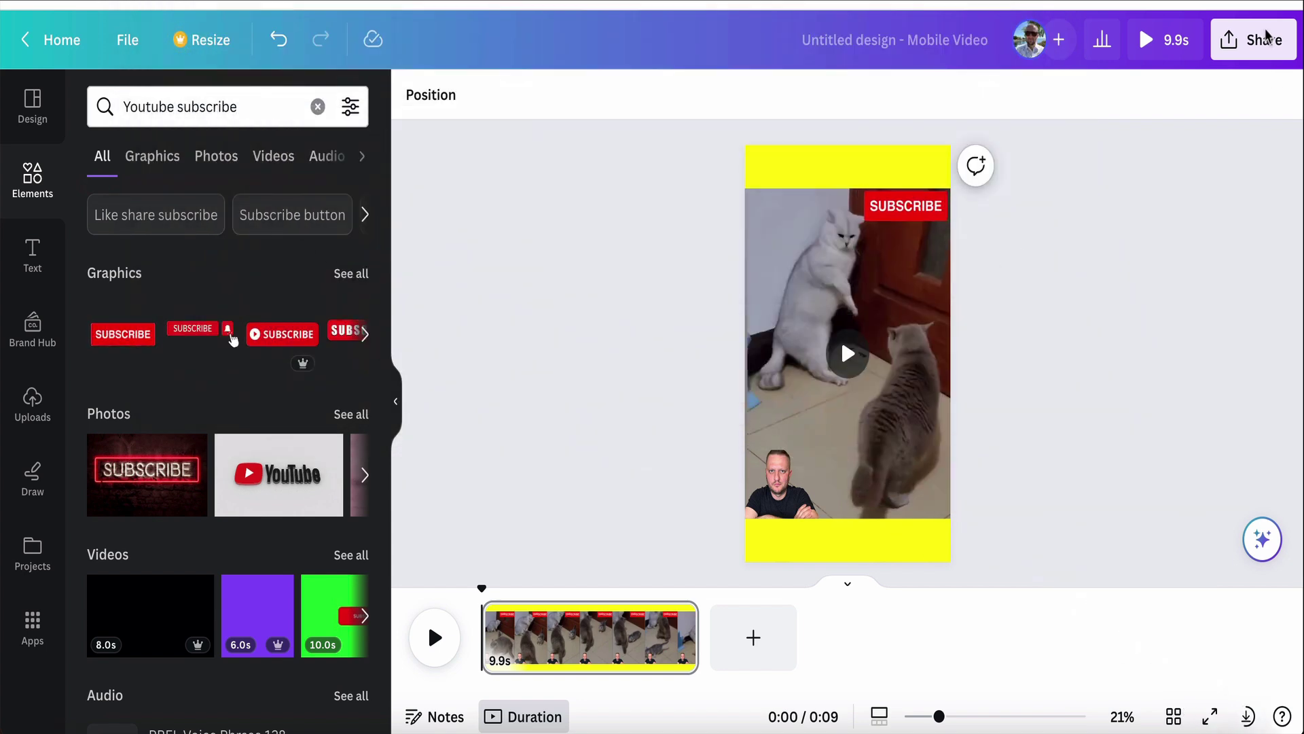
Step: Download the design again as an MP4 Video in 1080p (HD) quality
{"action": "left_click", "coordinate": [1265, 37]}
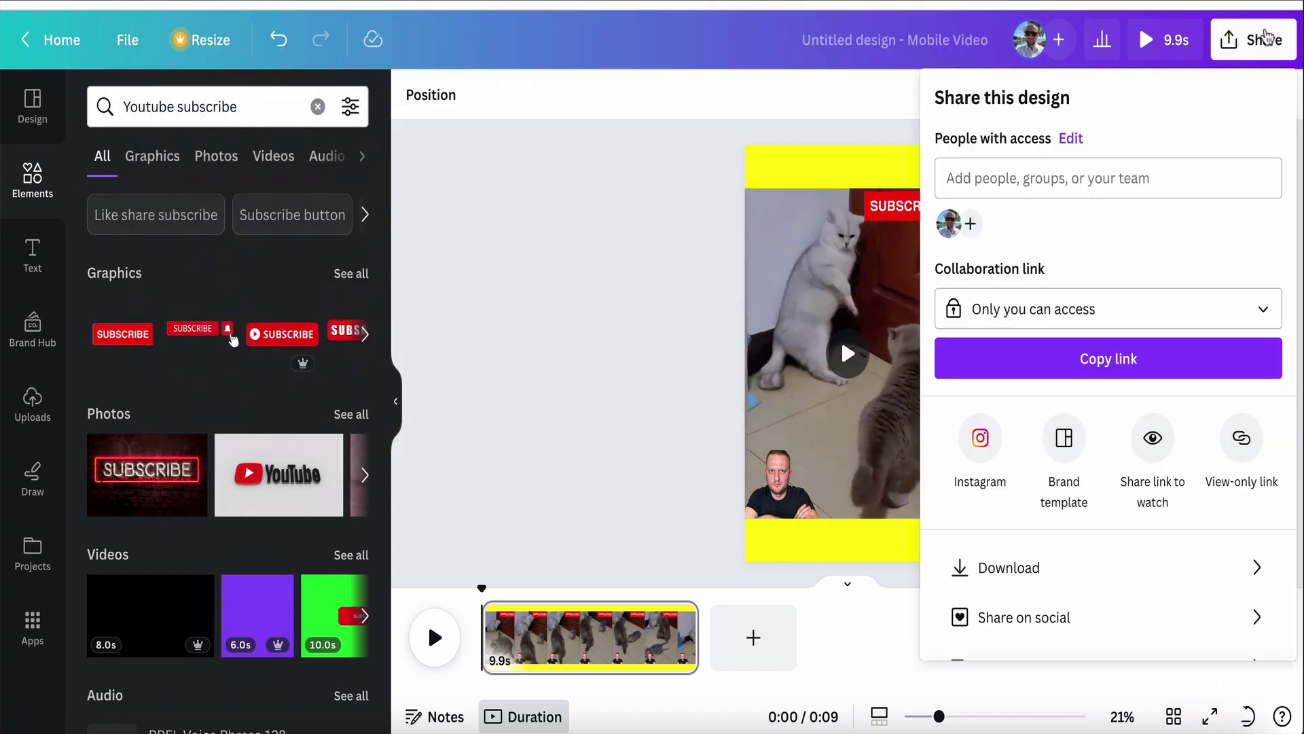
{"action": "left_click", "coordinate": [1000, 567]}
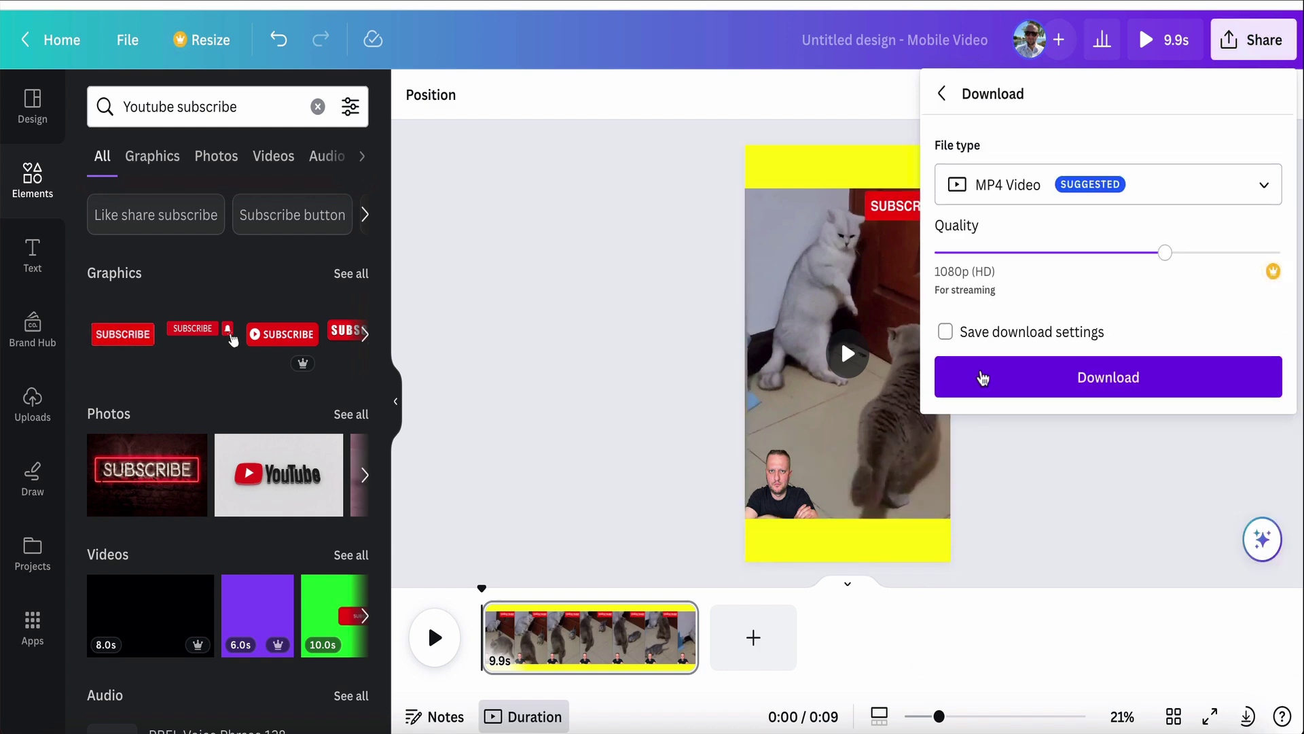
{"action": "left_click", "coordinate": [981, 376]}
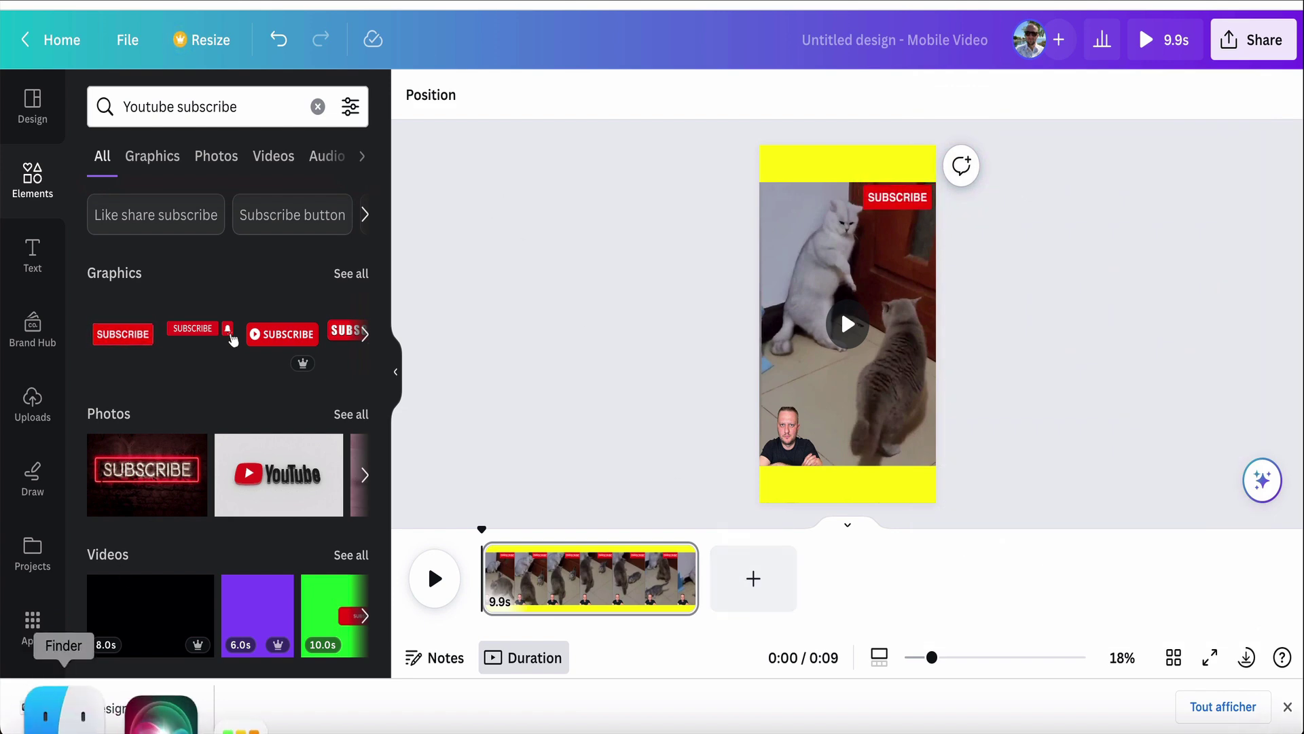
Step: Switch to Finder and open the exported Untitled design.mp4 from the Downloads folder
{"action": "left_click", "coordinate": [64, 713]}
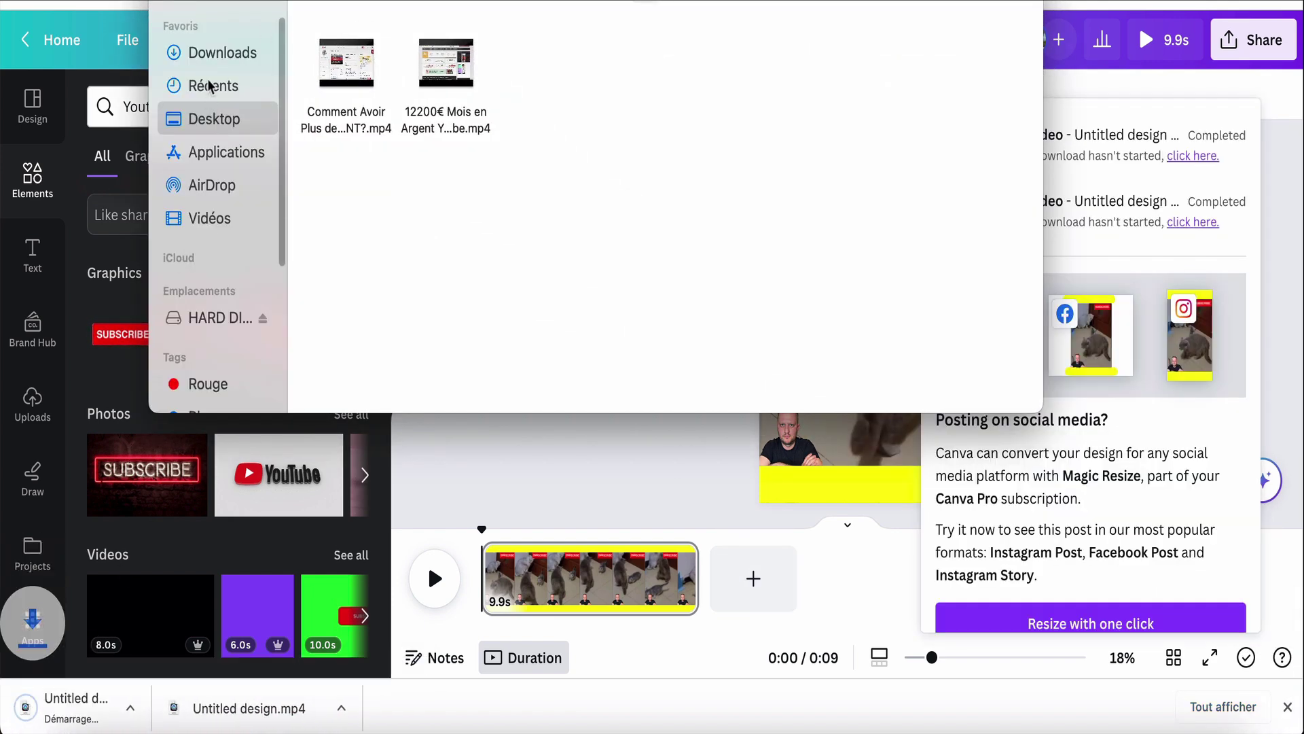
{"action": "left_click", "coordinate": [212, 58]}
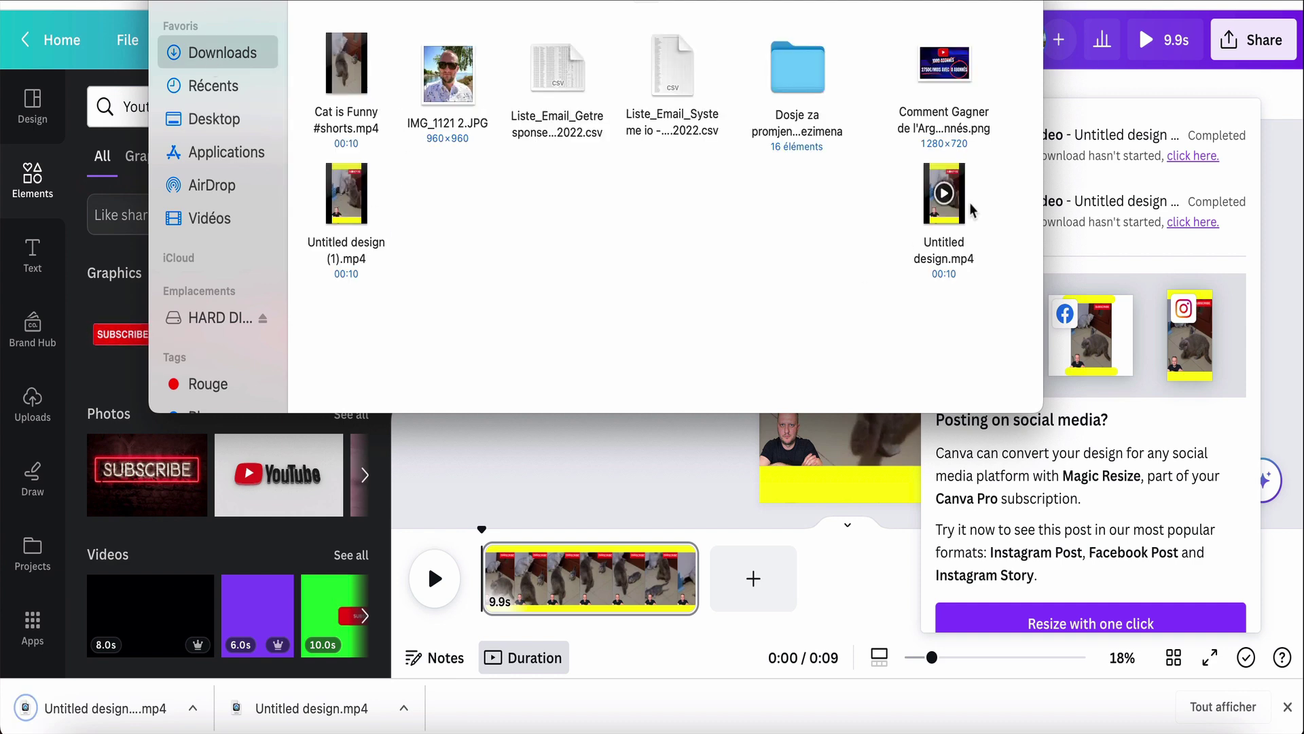
{"action": "left_click_drag", "start_coordinate": [961, 216], "coordinate": [713, 239]}
{"action": "key", "text": "space"}
Step: Shrink and reposition the video player window, play the exported Untitled design.mp4, and close the player
{"action": "left_click_drag", "start_coordinate": [271, 340], "coordinate": [569, 403]}
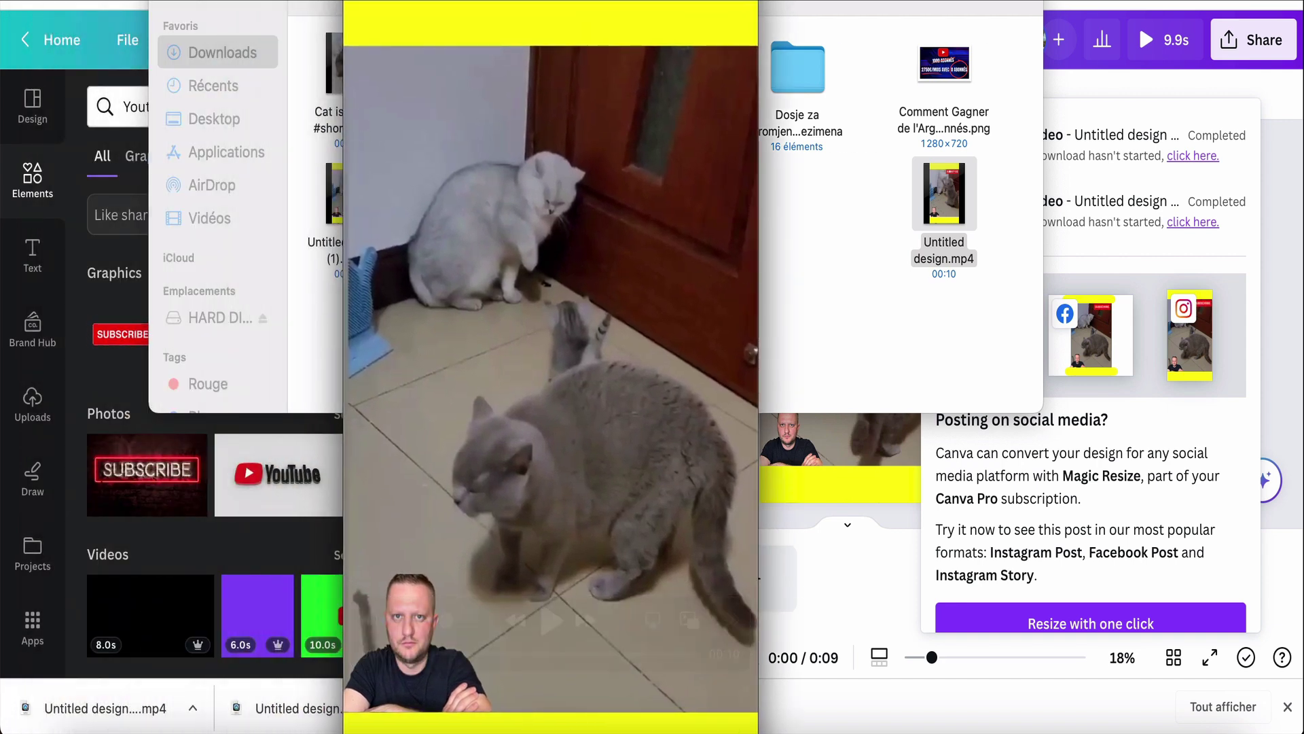
{"action": "left_click_drag", "start_coordinate": [345, 65], "coordinate": [489, 156]}
{"action": "left_click_drag", "start_coordinate": [563, 307], "coordinate": [615, 122]}
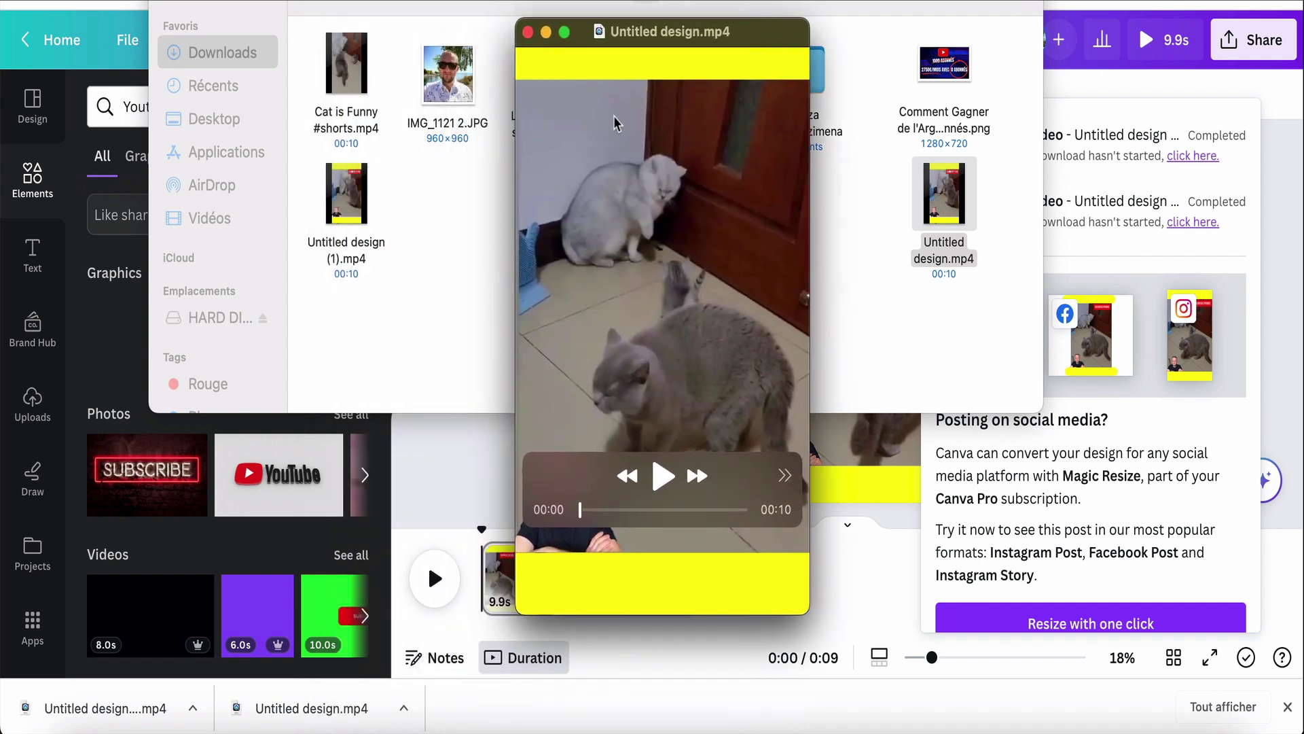
{"action": "left_click", "coordinate": [657, 474]}
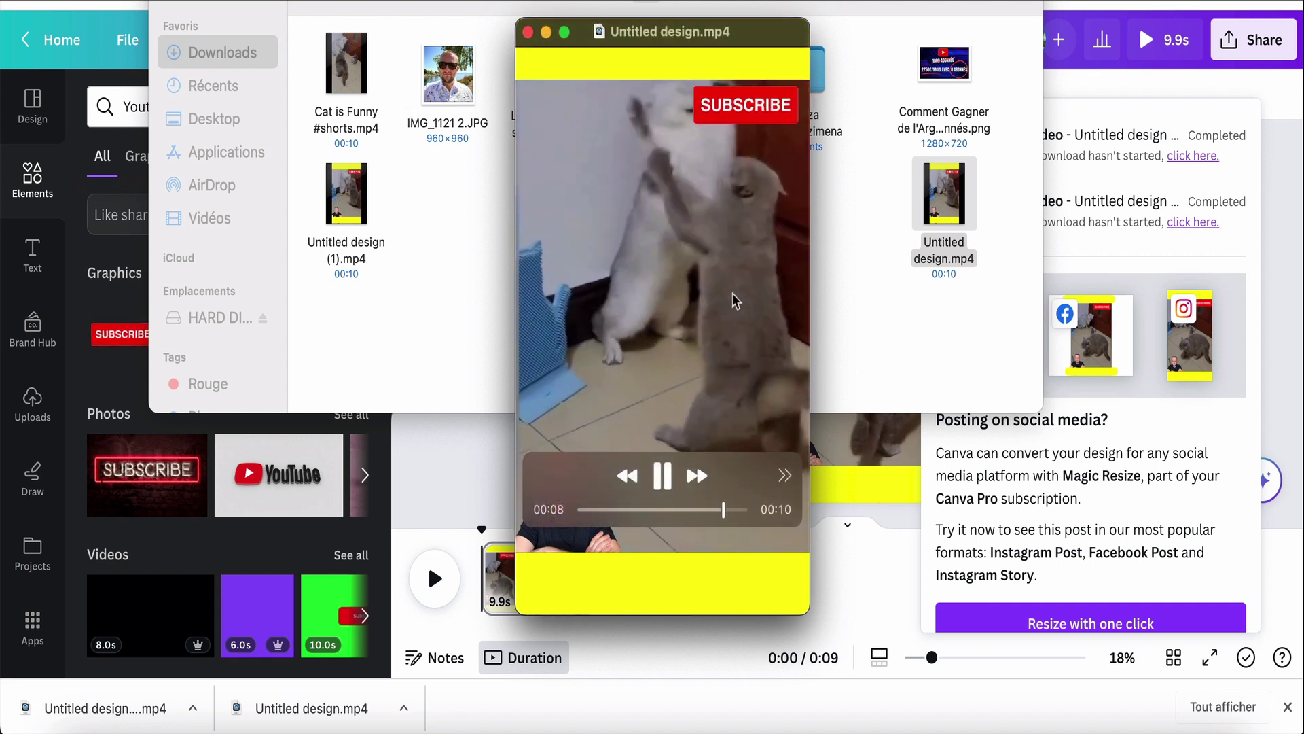
{"action": "left_click", "coordinate": [527, 32]}
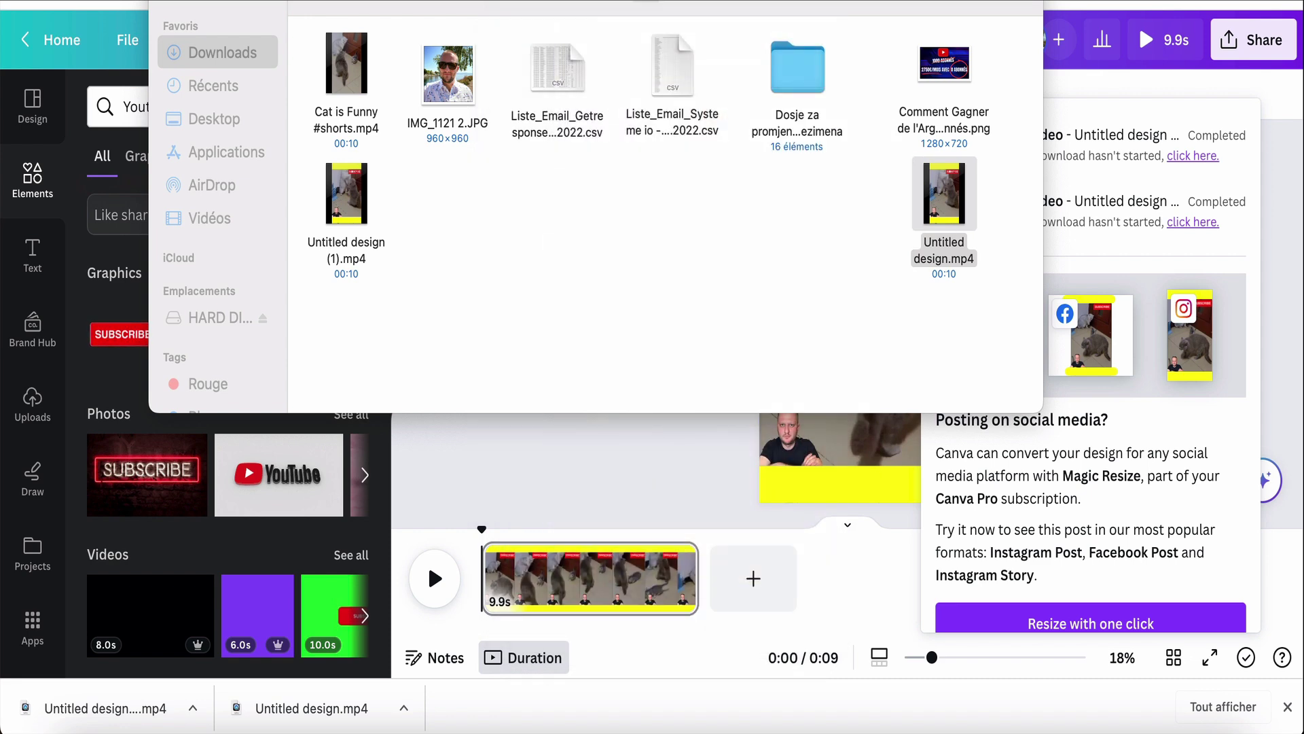
Step: Return to the browser, switch to YouTube Studio's audio library, and look through the available music tracks
{"action": "key", "text": "super+Tab"}
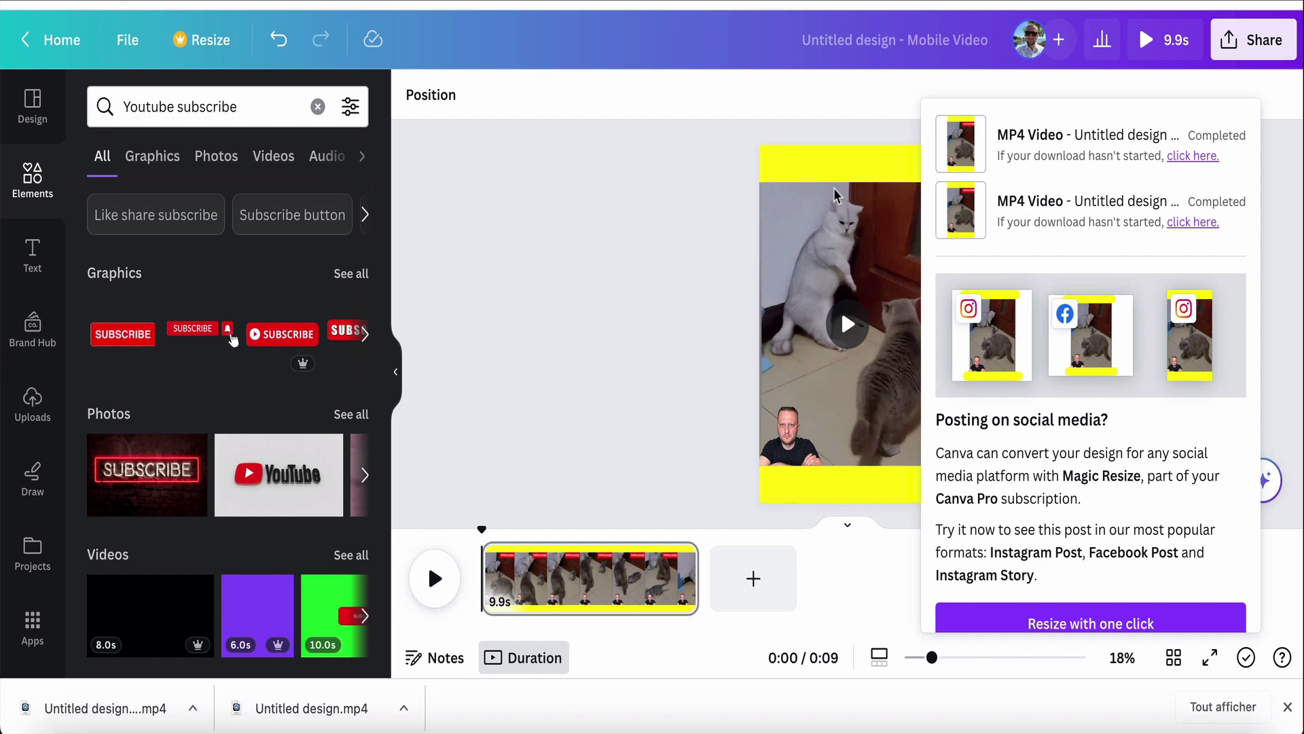
{"action": "left_click", "coordinate": [673, 242]}
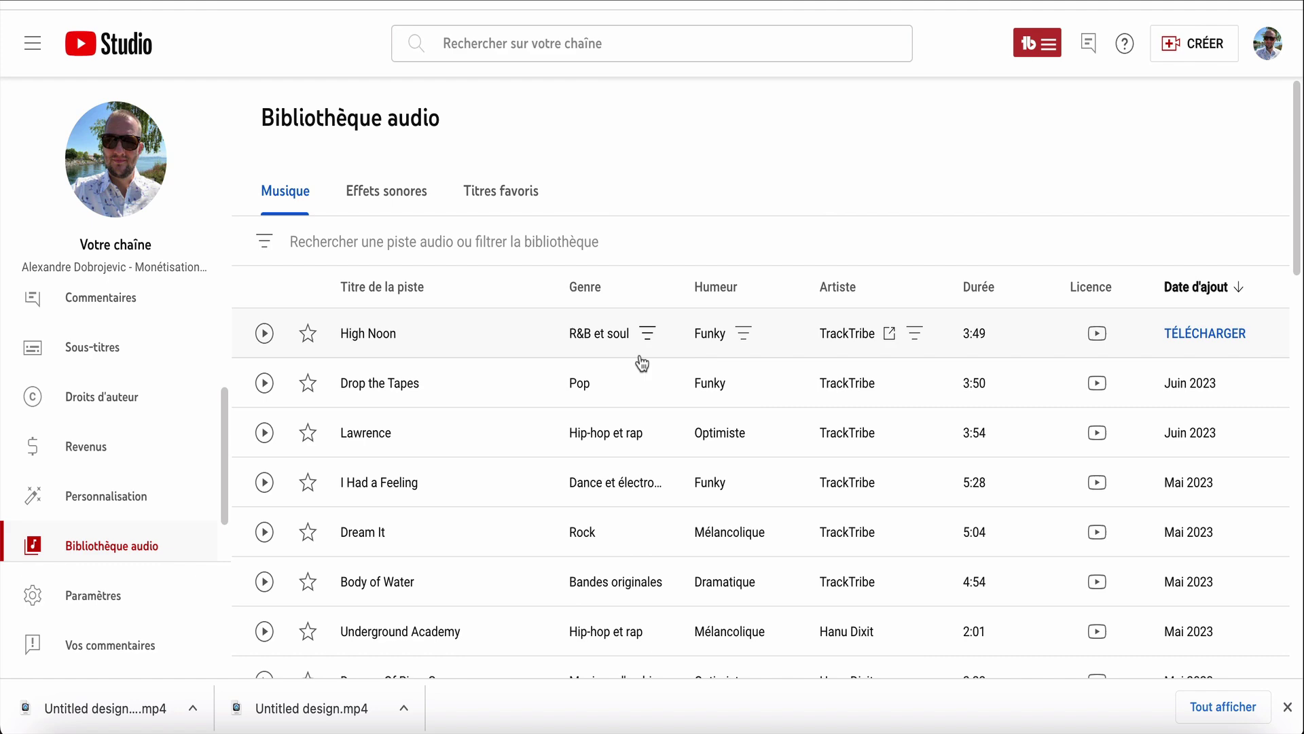
{"action": "scroll", "coordinate": [633, 366], "scroll_direction": "down", "scroll_amount": 3}
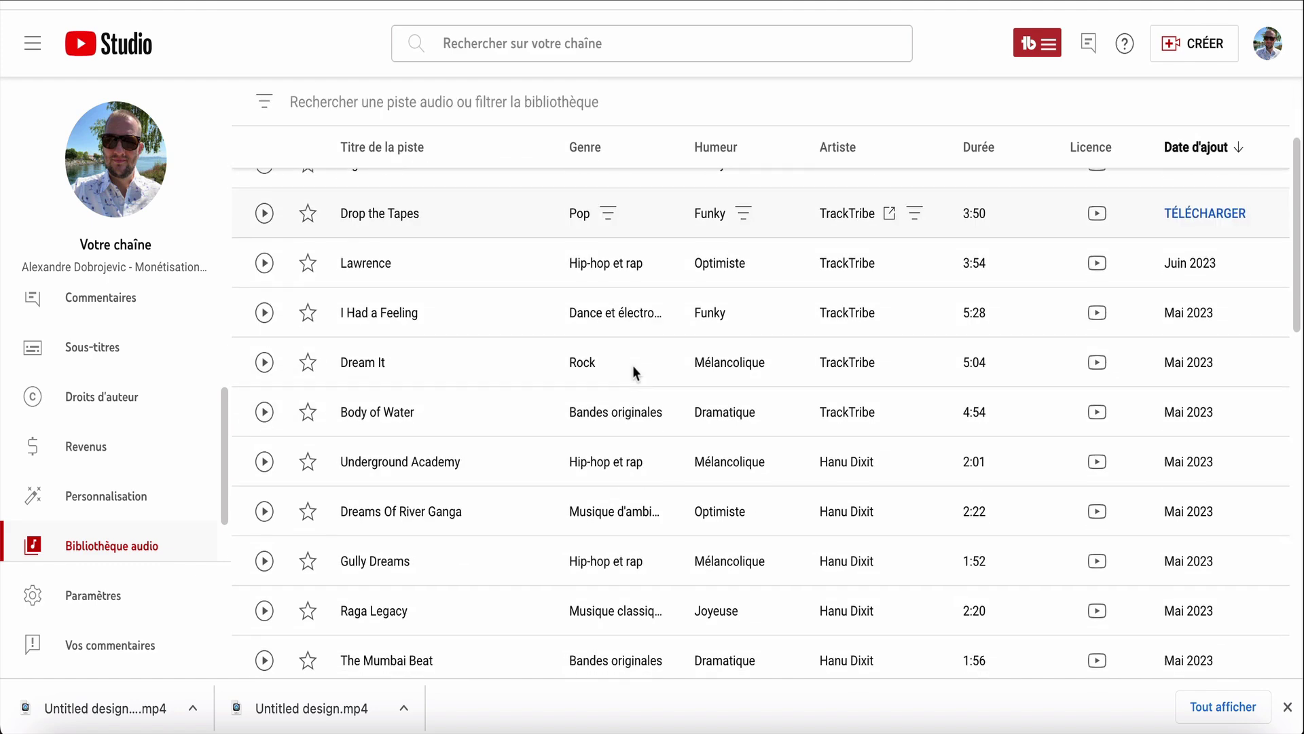
{"action": "scroll", "coordinate": [633, 370], "scroll_direction": "up", "scroll_amount": 1}
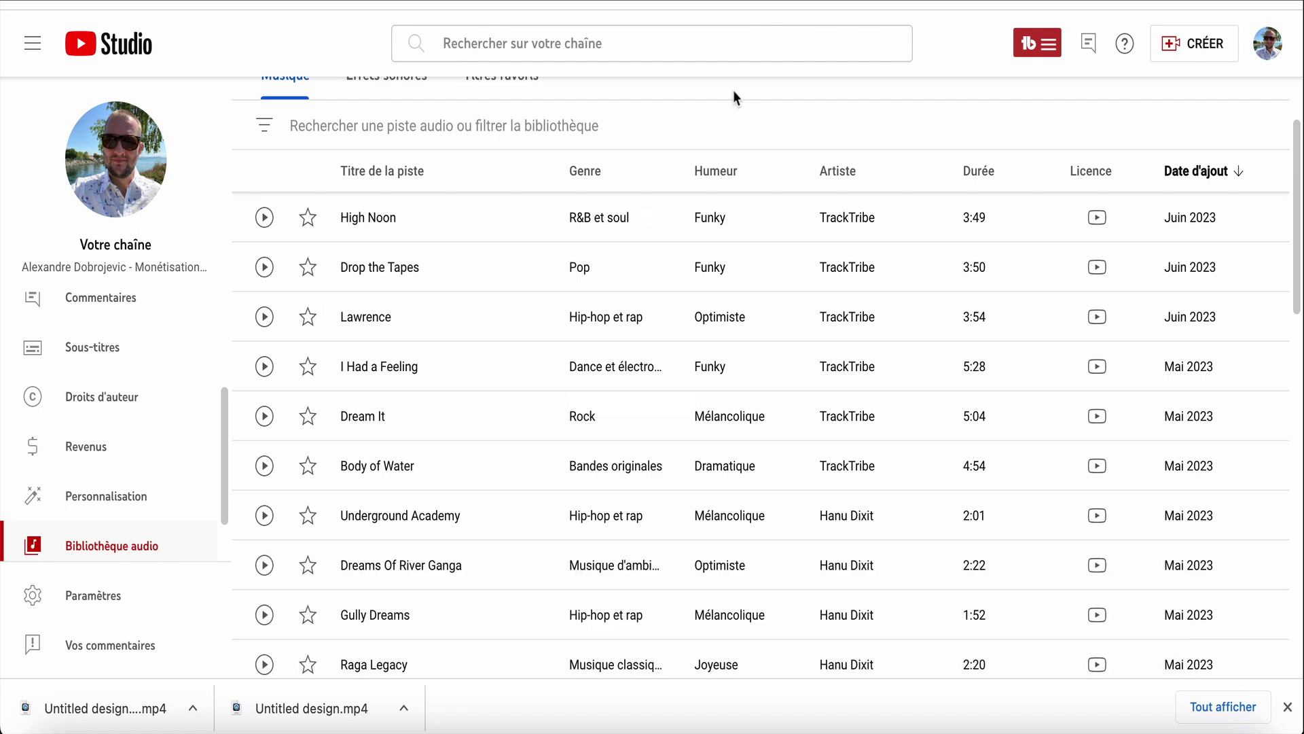
{"action": "scroll", "coordinate": [620, 347], "scroll_direction": "up", "scroll_amount": 2}
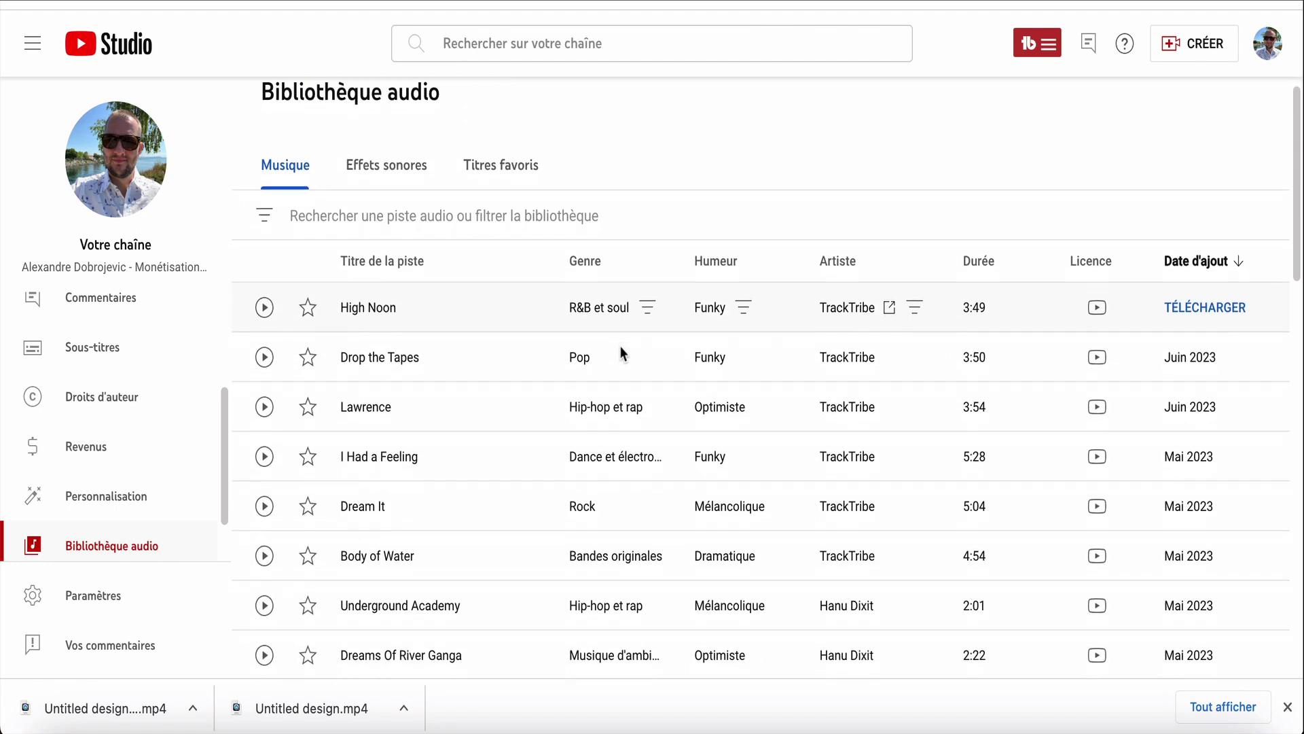
{"action": "scroll", "coordinate": [621, 345], "scroll_direction": "up", "scroll_amount": 1}
{"action": "triple_click", "coordinate": [354, 120]}
{"action": "left_click", "coordinate": [525, 134]}
{"action": "scroll", "coordinate": [591, 468], "scroll_direction": "down", "scroll_amount": 15}
{"action": "scroll", "coordinate": [591, 468], "scroll_direction": "down", "scroll_amount": 3}
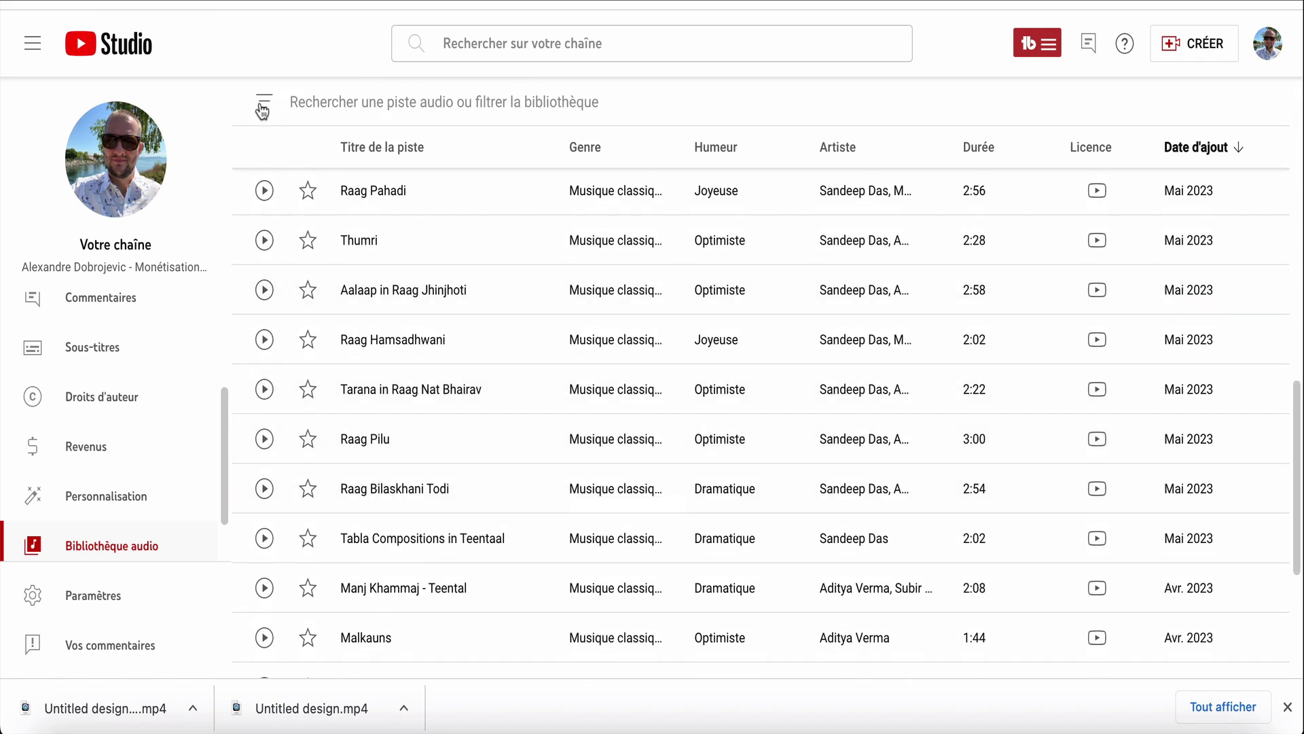
Step: Examine the audio library's Genre and Humeur filter options without applying any of them
{"action": "left_click", "coordinate": [261, 108]}
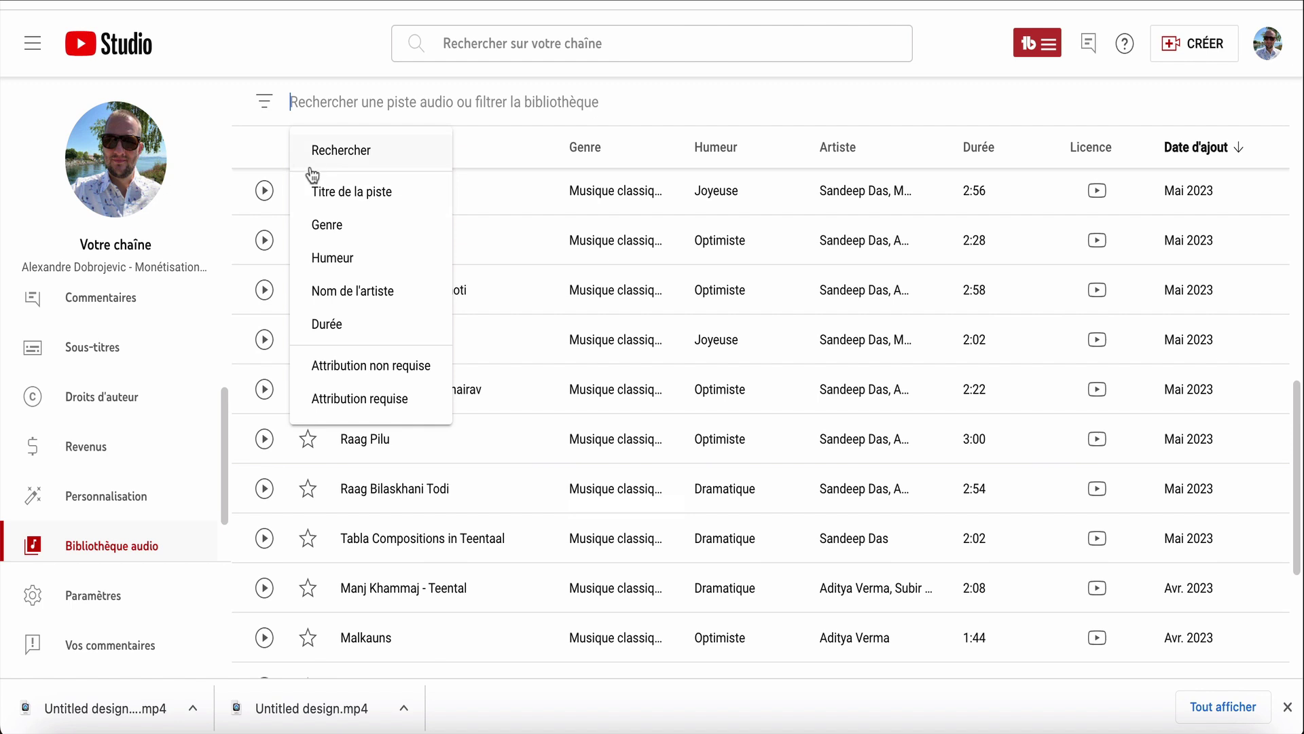
{"action": "left_click", "coordinate": [329, 239]}
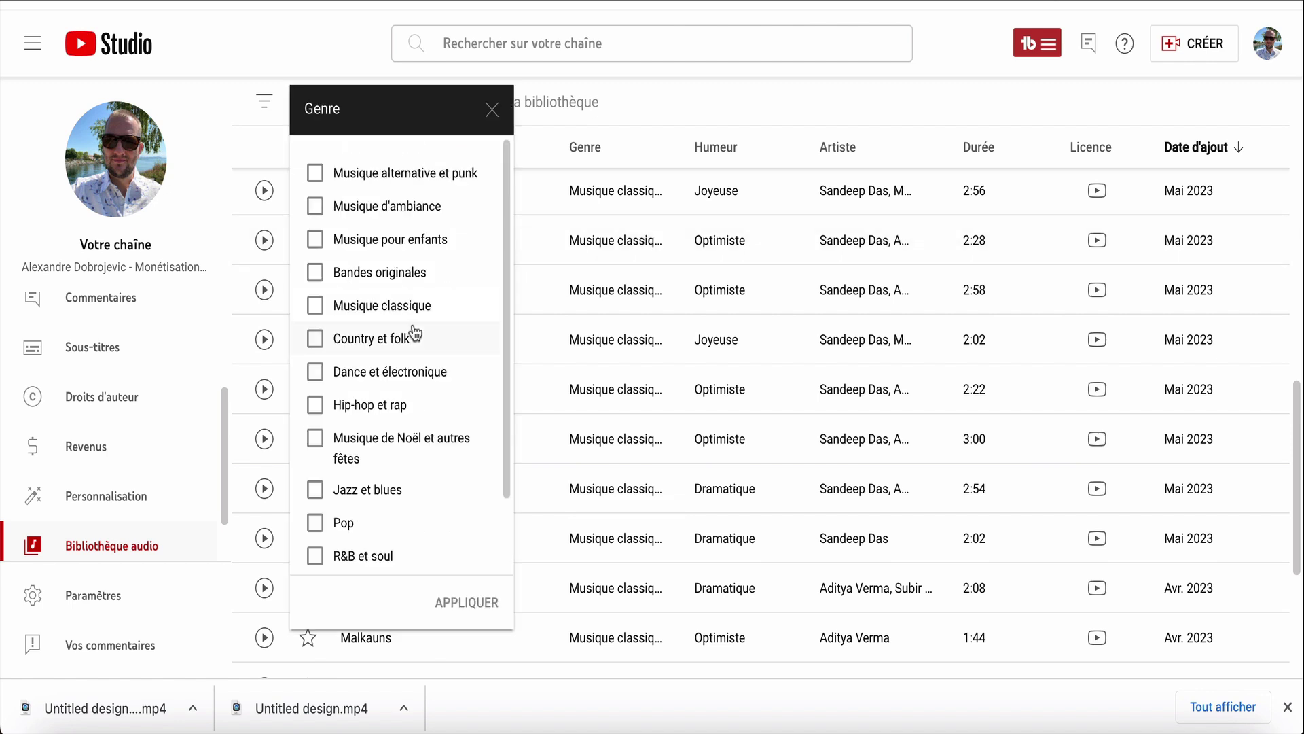
{"action": "left_click", "coordinate": [492, 110]}
{"action": "left_click", "coordinate": [266, 105]}
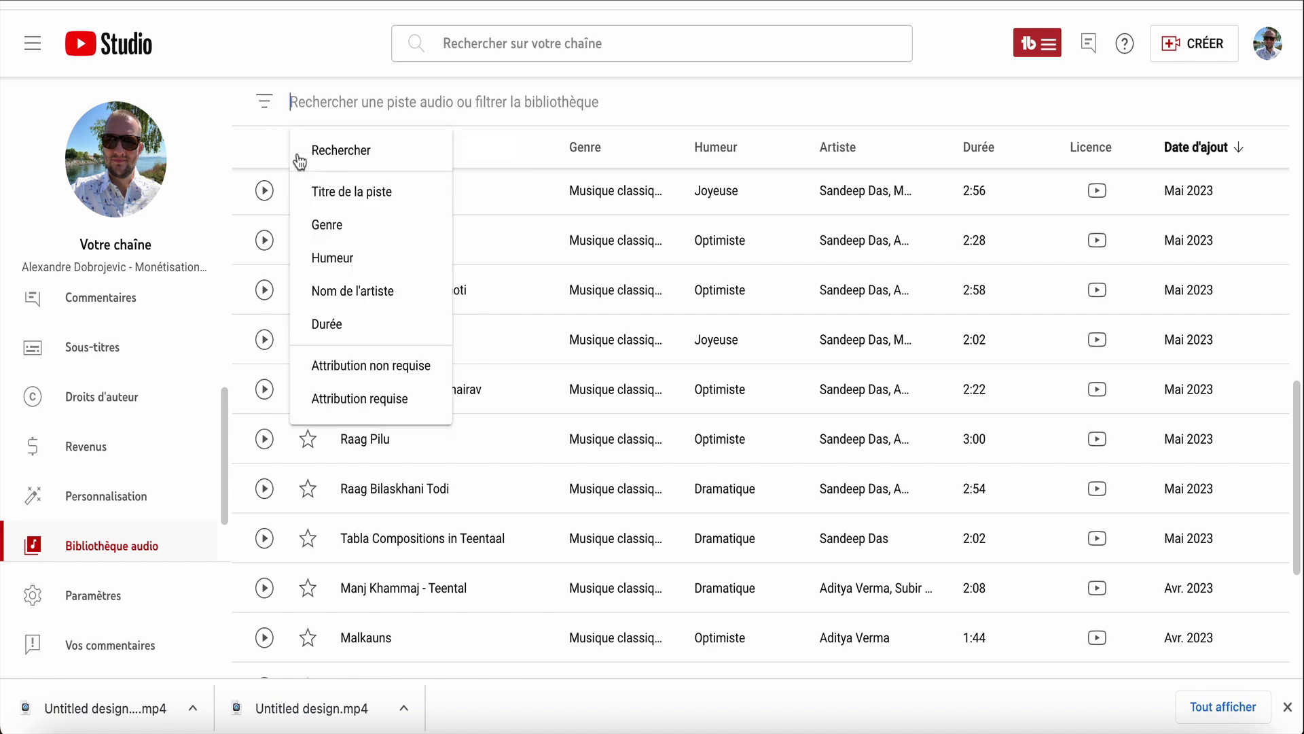
{"action": "left_click", "coordinate": [335, 260]}
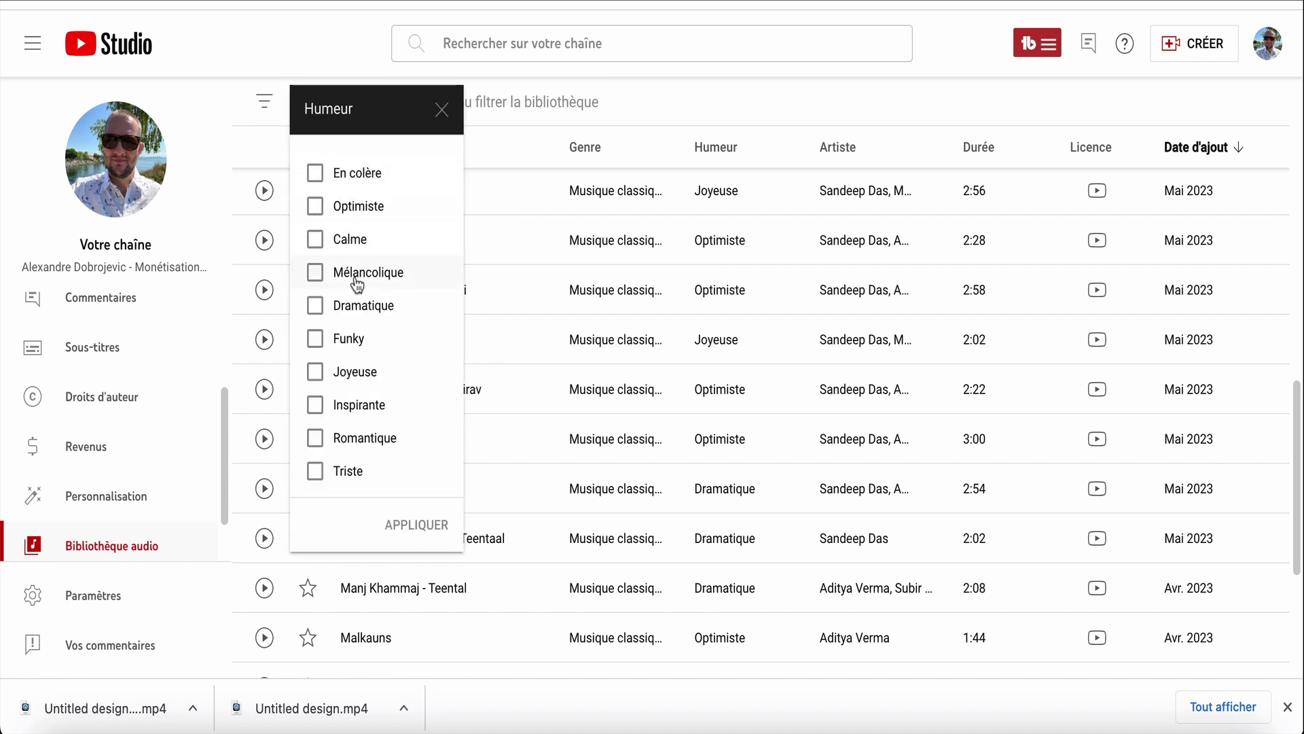
Step: Search the audio library for "humor", clear that search, and look through the full track list
{"action": "left_click", "coordinate": [267, 108]}
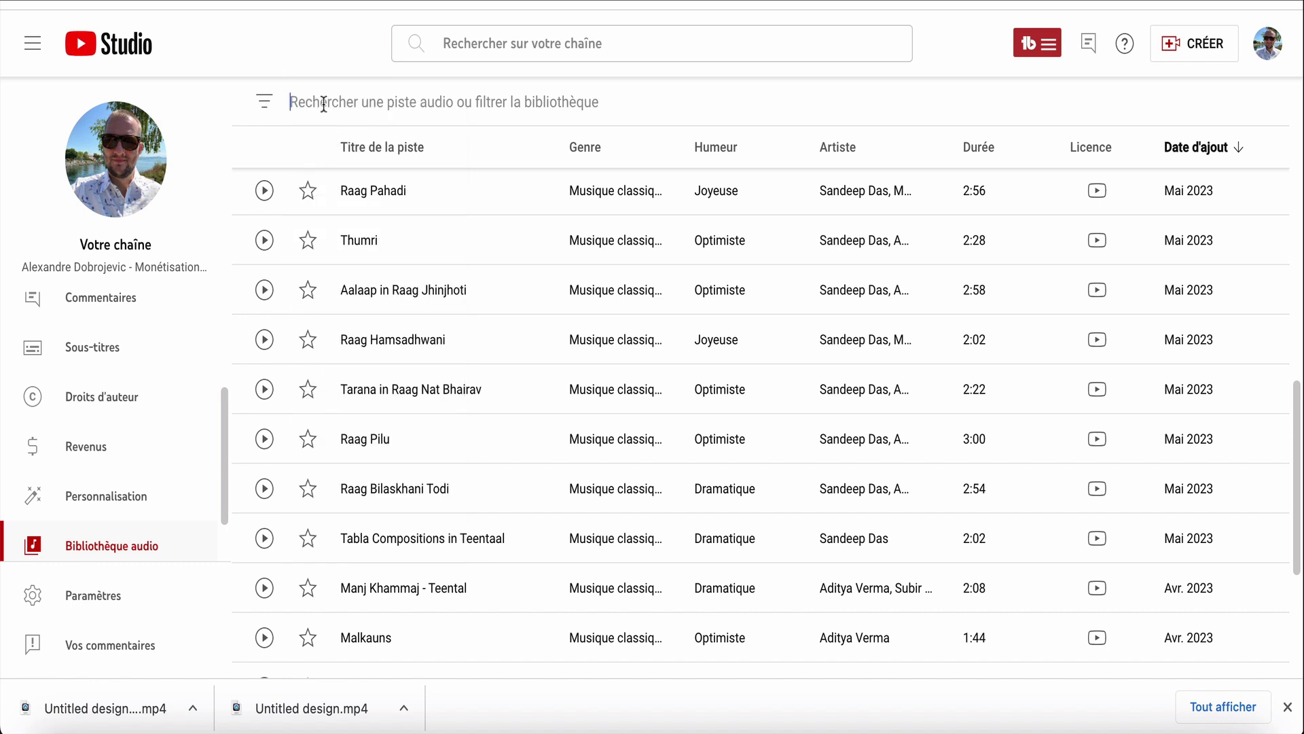
{"action": "type", "text": "humor"}
{"action": "key", "text": "Return"}
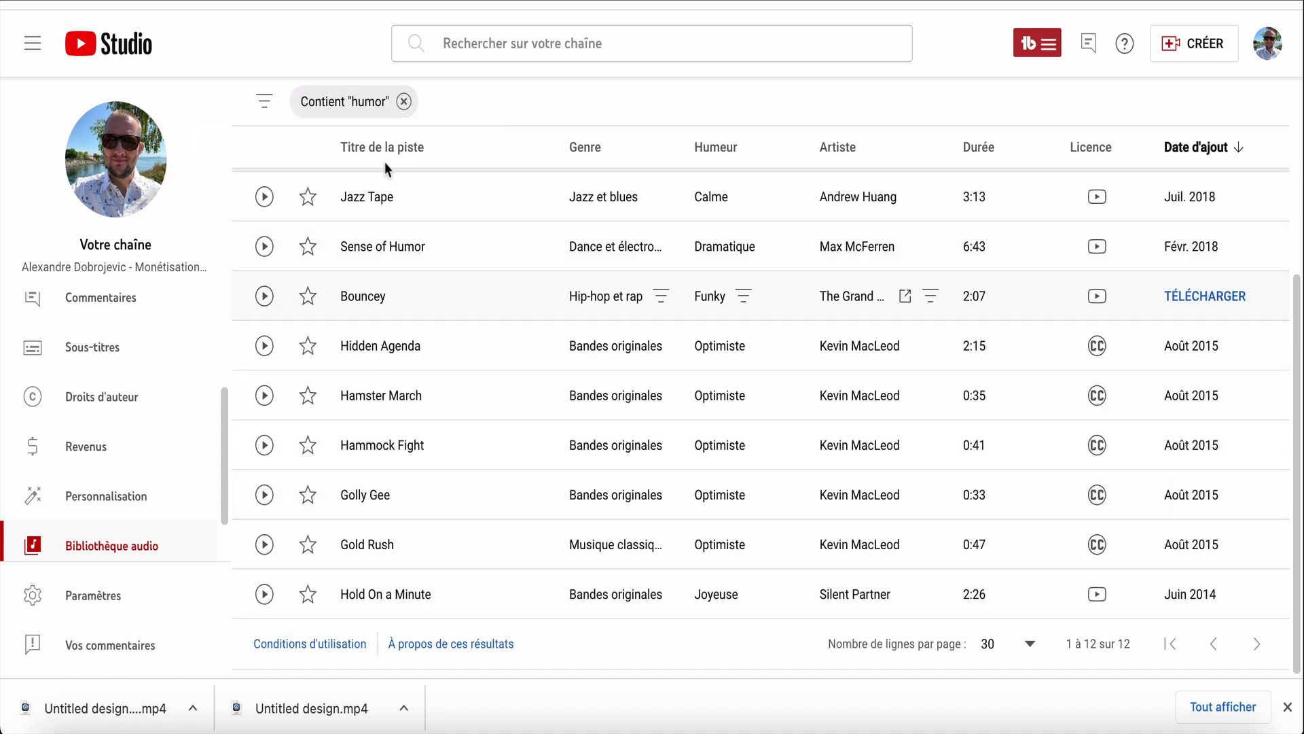
{"action": "left_click", "coordinate": [403, 101]}
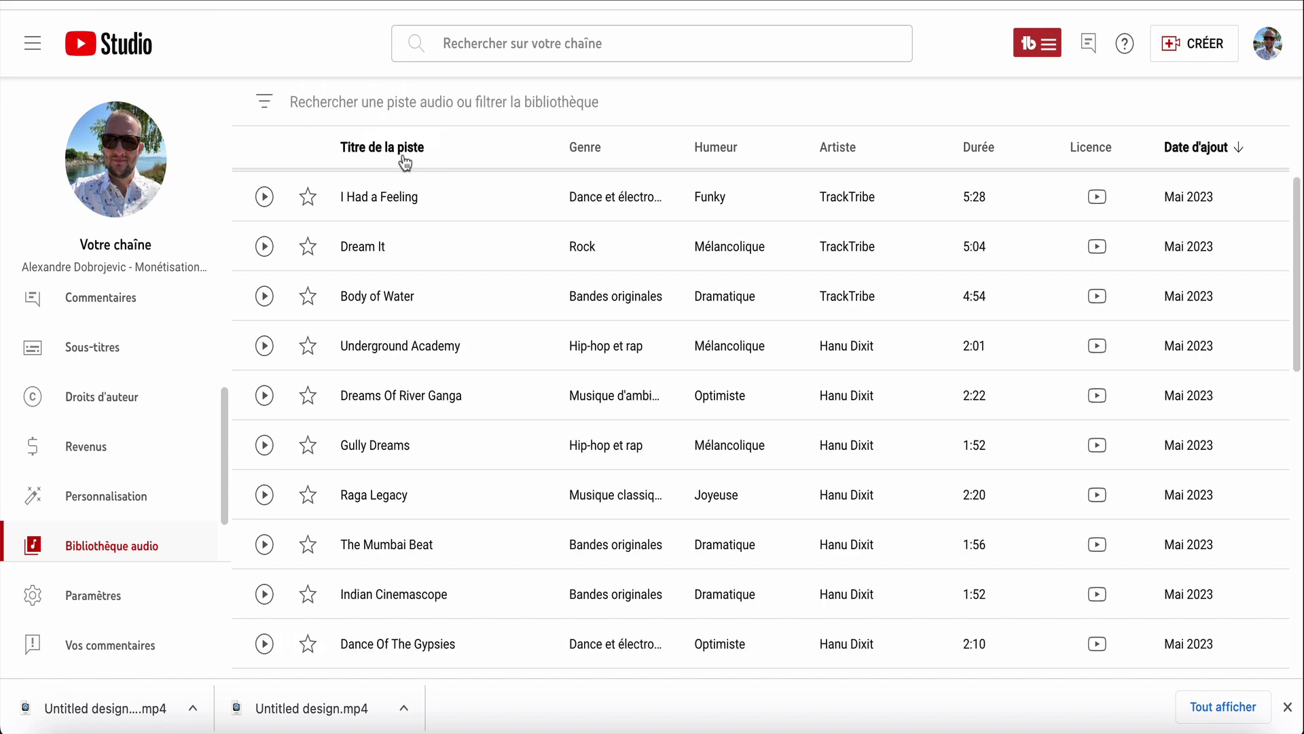
{"action": "scroll", "coordinate": [425, 348], "scroll_direction": "down", "scroll_amount": 8}
{"action": "scroll", "coordinate": [424, 355], "scroll_direction": "up", "scroll_amount": 3}
{"action": "scroll", "coordinate": [424, 355], "scroll_direction": "up", "scroll_amount": 10}
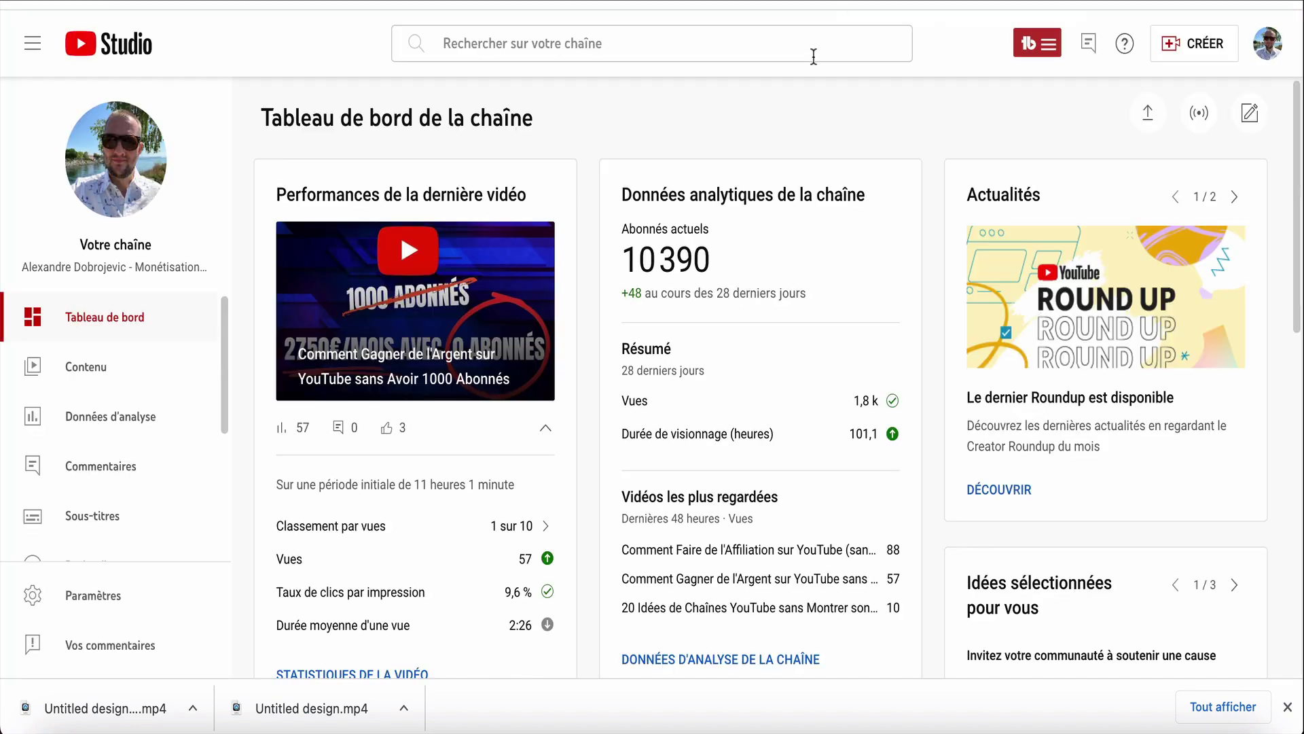
Step: Look over the YouTube Studio channel dashboard, and open and close the Importer des vidéos dialog without selecting a file
{"action": "scroll", "coordinate": [797, 368], "scroll_direction": "down", "scroll_amount": 6}
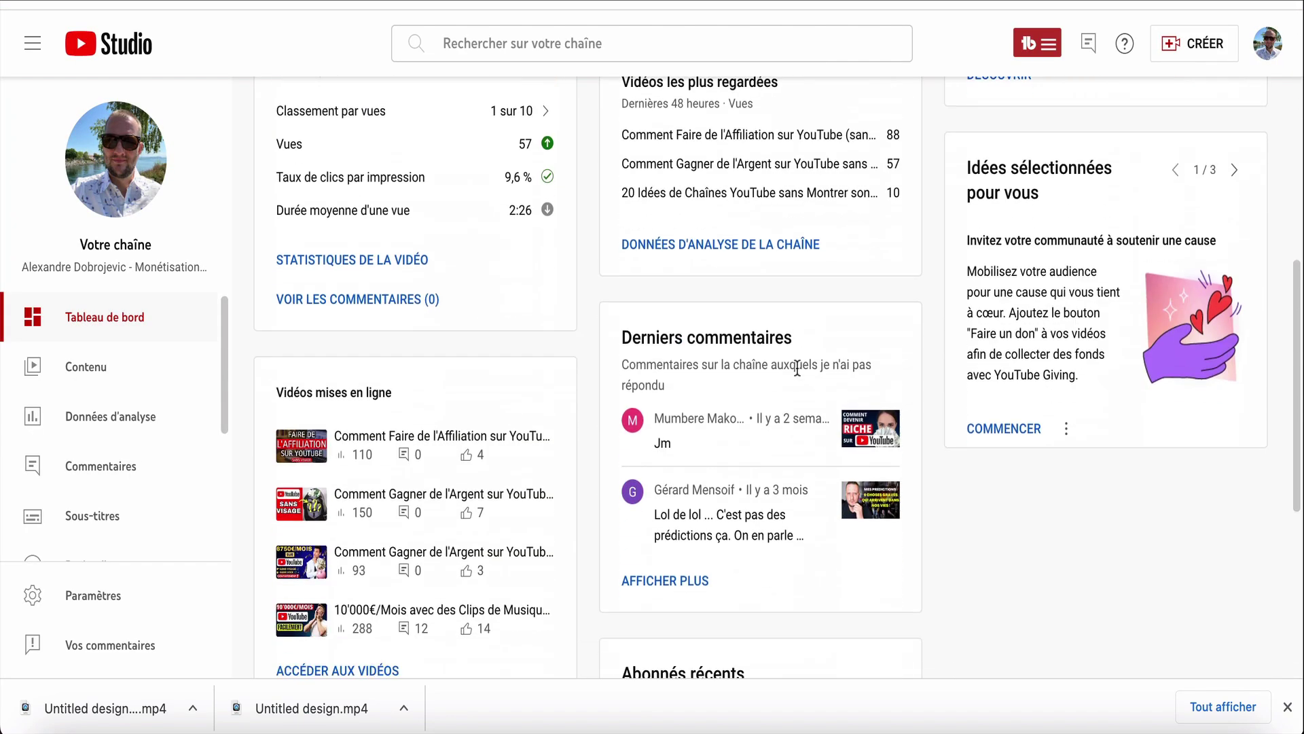
{"action": "scroll", "coordinate": [772, 343], "scroll_direction": "down", "scroll_amount": 1}
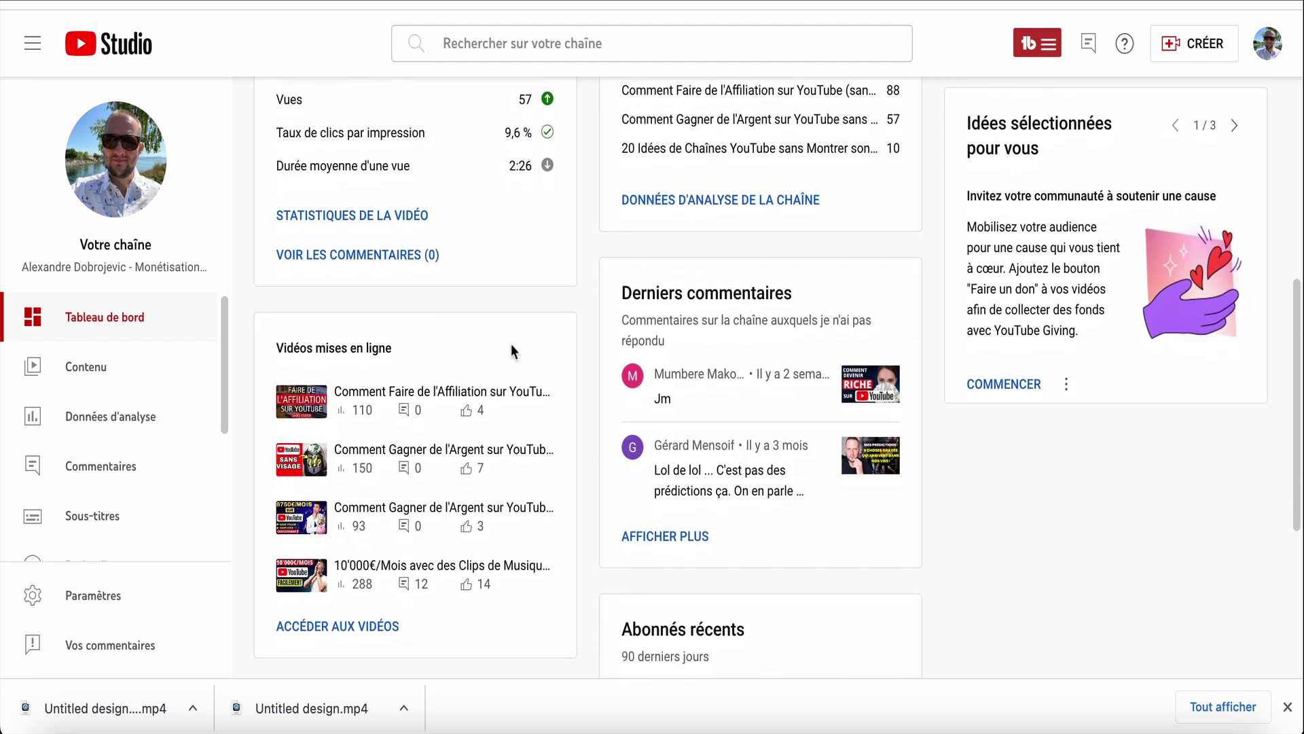
{"action": "scroll", "coordinate": [675, 372], "scroll_direction": "up", "scroll_amount": 7}
{"action": "left_click", "coordinate": [1195, 61]}
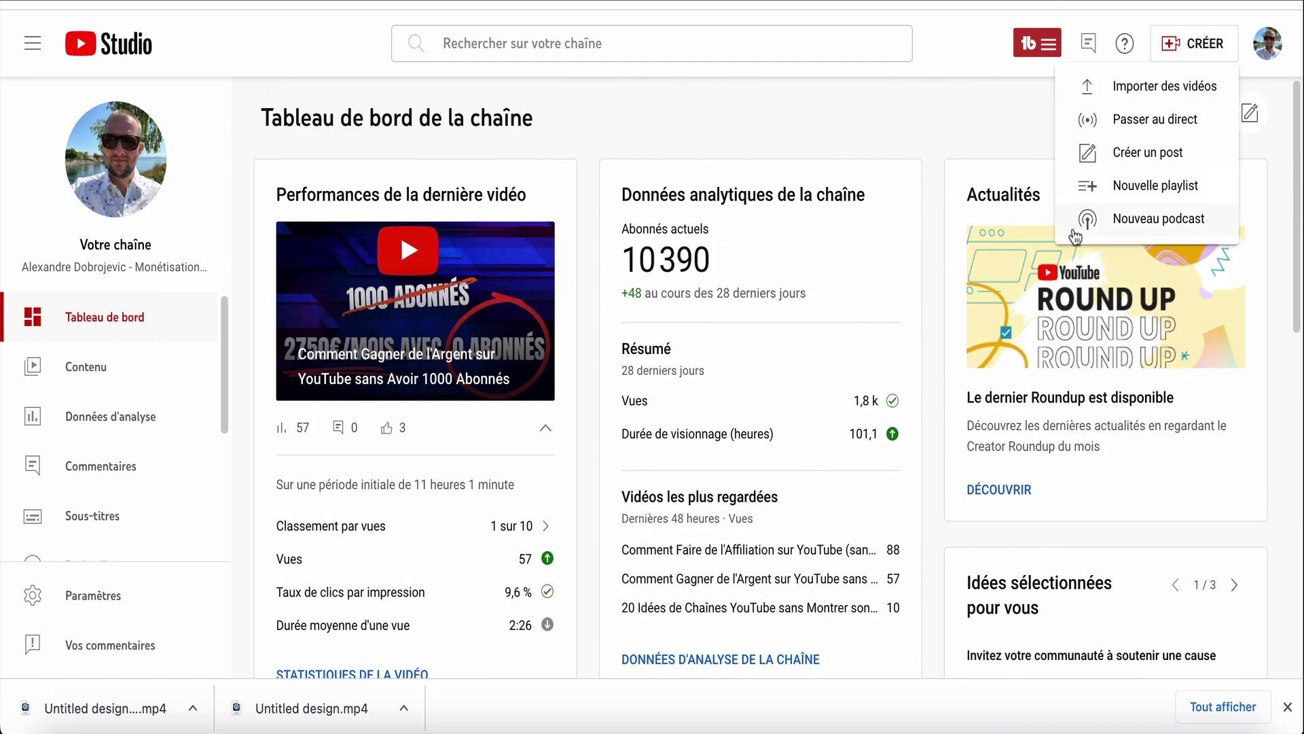
{"action": "left_click", "coordinate": [1101, 86]}
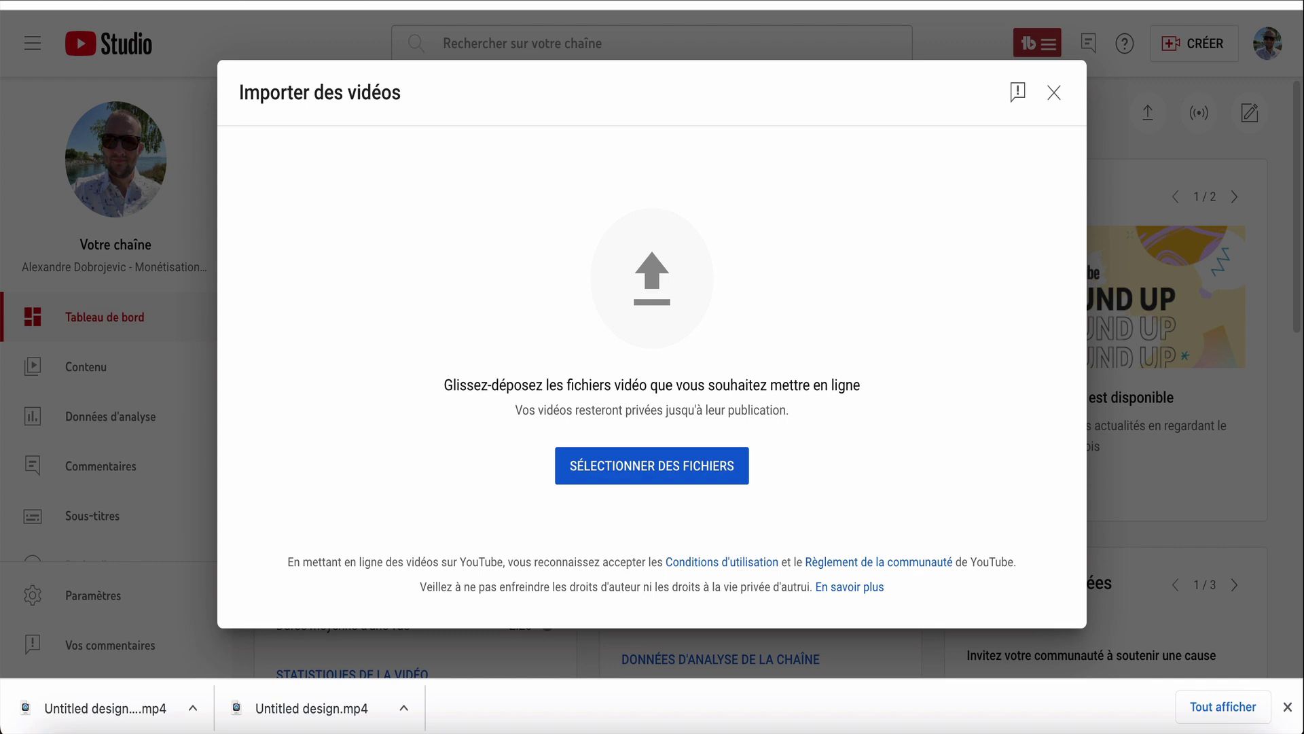
{"action": "left_click", "coordinate": [1055, 93]}
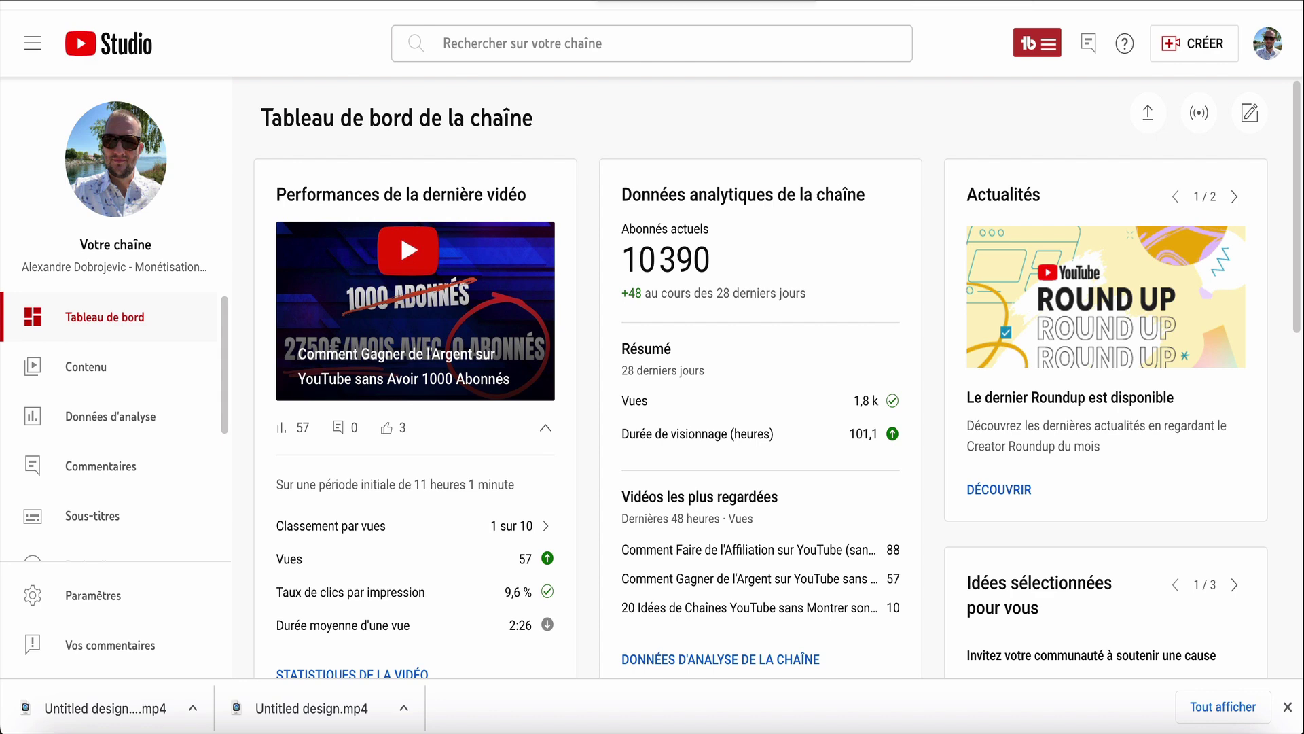
Step: Switch to the Canva templates page, clear the "mobile video" search, and go to the Canva home page
{"action": "key", "text": "ctrl+Tab"}
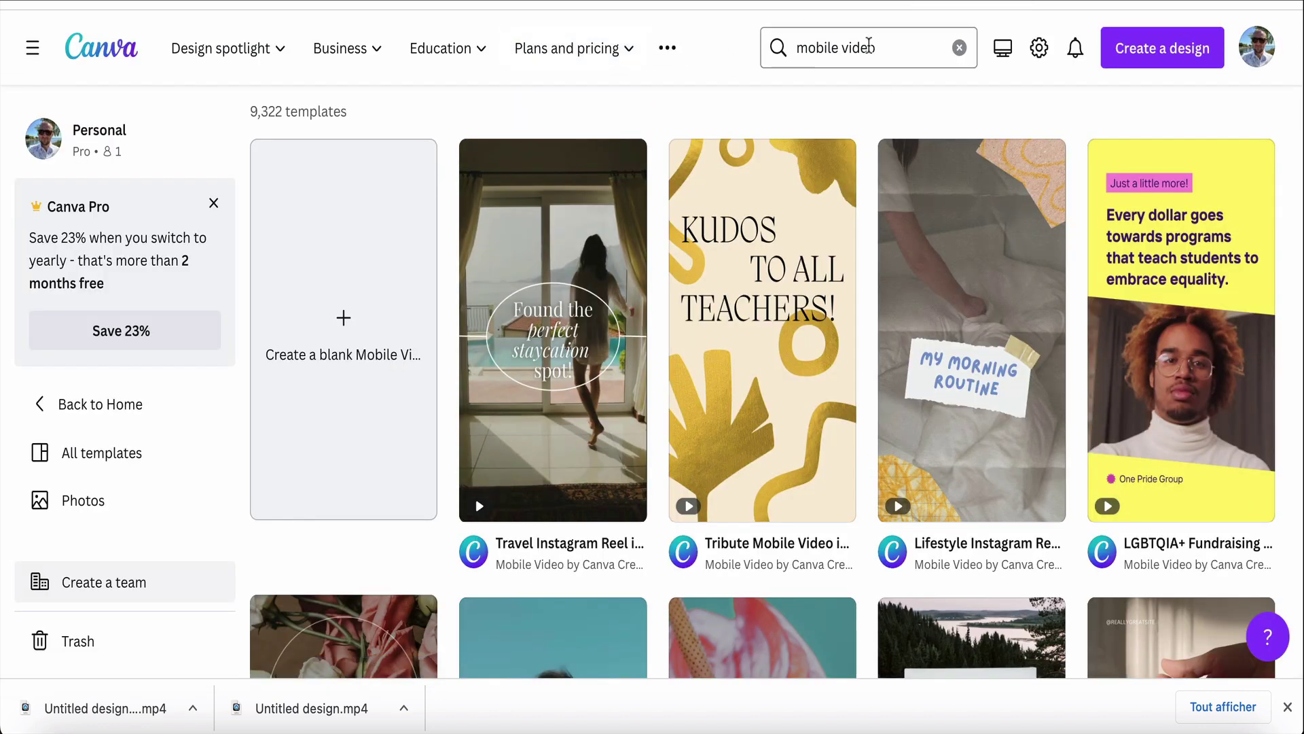
{"action": "left_click", "coordinate": [959, 47]}
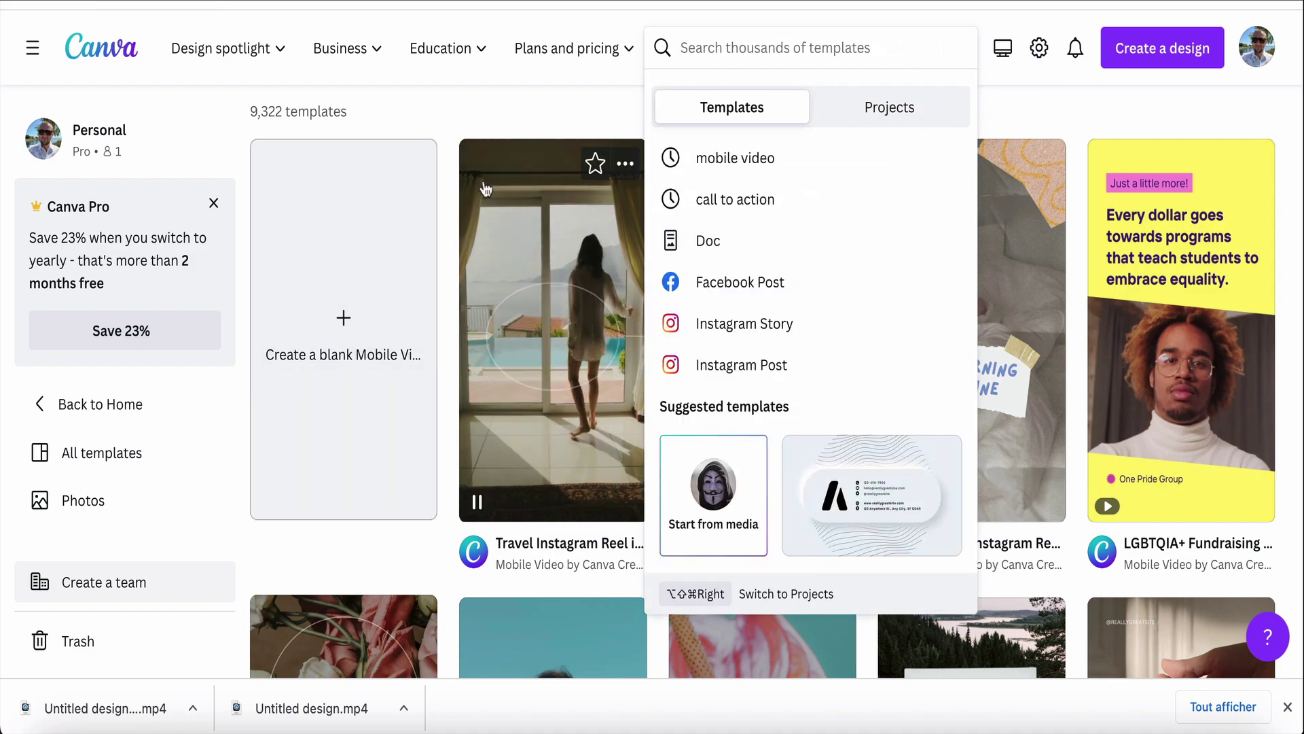
{"action": "left_click", "coordinate": [87, 30]}
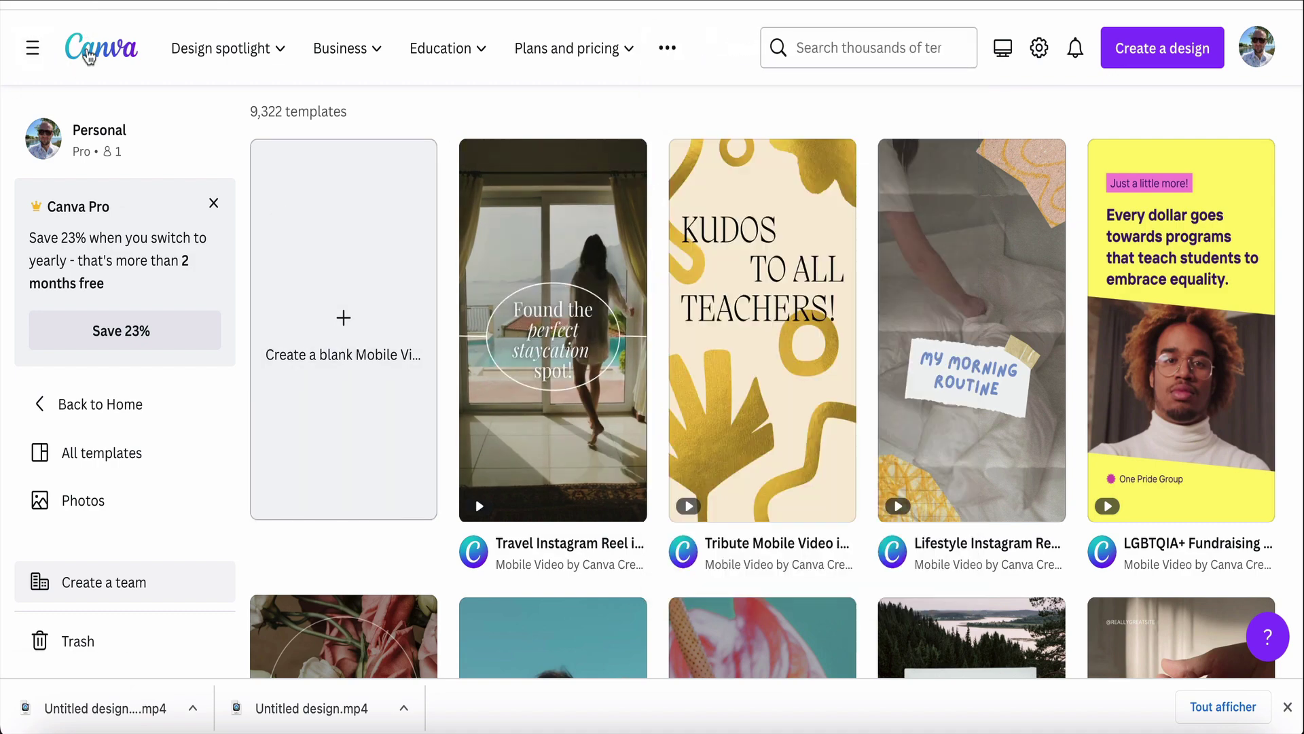
{"action": "left_click", "coordinate": [88, 56]}
{"action": "scroll", "coordinate": [693, 573], "scroll_direction": "down", "scroll_amount": 2}
{"action": "scroll", "coordinate": [693, 573], "scroll_direction": "up", "scroll_amount": 2}
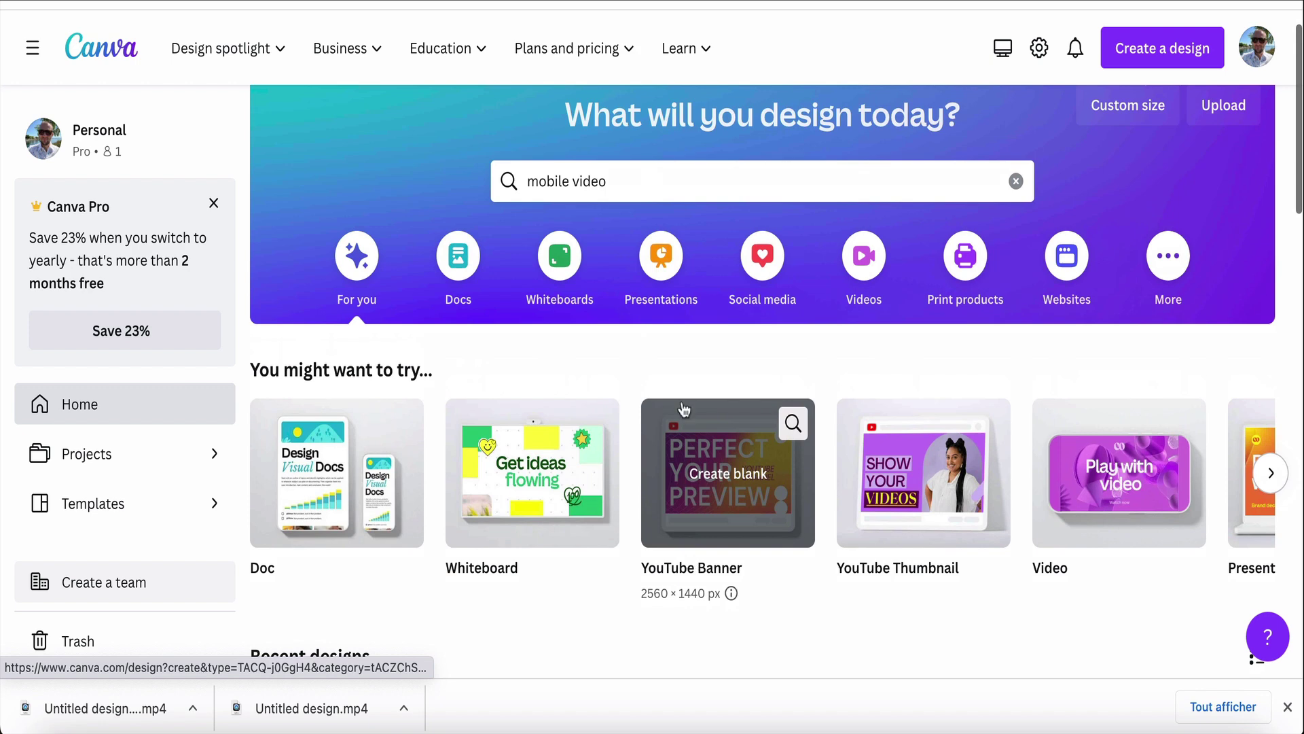
Step: Clear the home page search, open the suggested YouTube Banner template category, and look through its templates
{"action": "left_click", "coordinate": [1016, 181]}
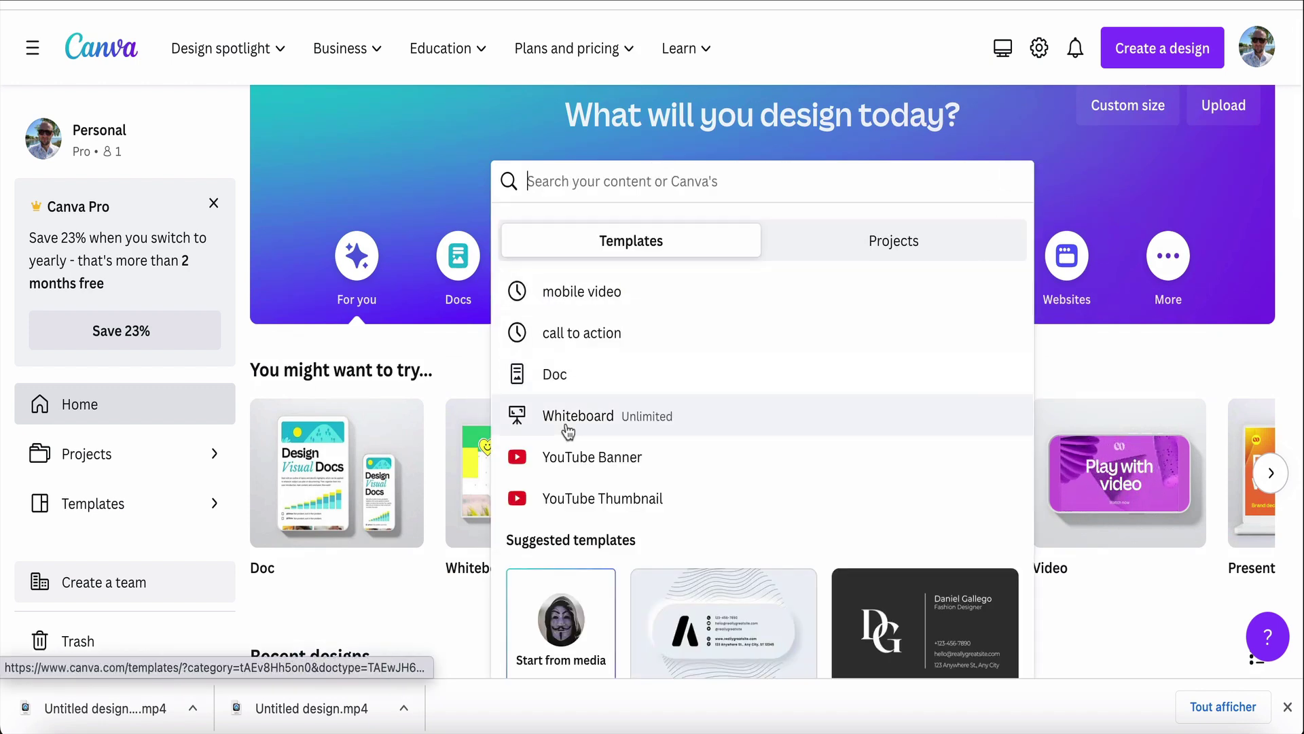
{"action": "left_click", "coordinate": [570, 468]}
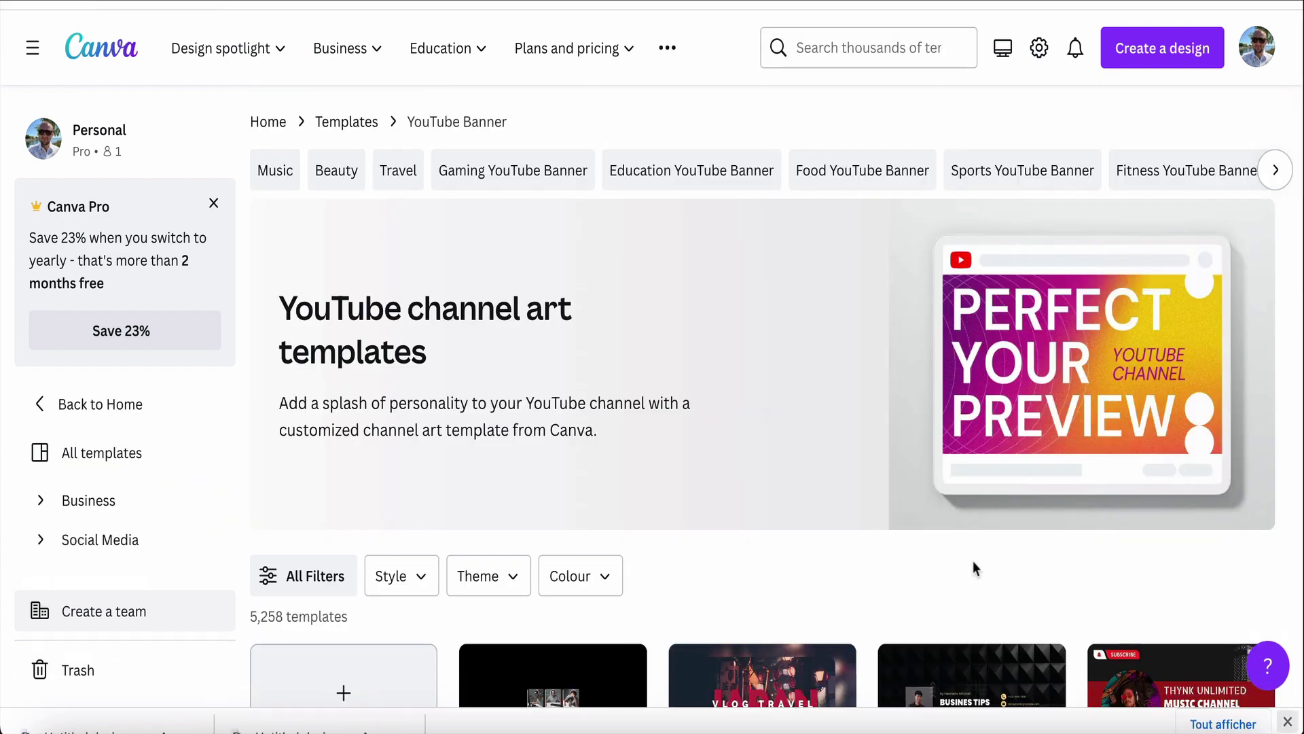
{"action": "scroll", "coordinate": [763, 479], "scroll_direction": "down", "scroll_amount": 5}
{"action": "scroll", "coordinate": [739, 482], "scroll_direction": "up", "scroll_amount": 1}
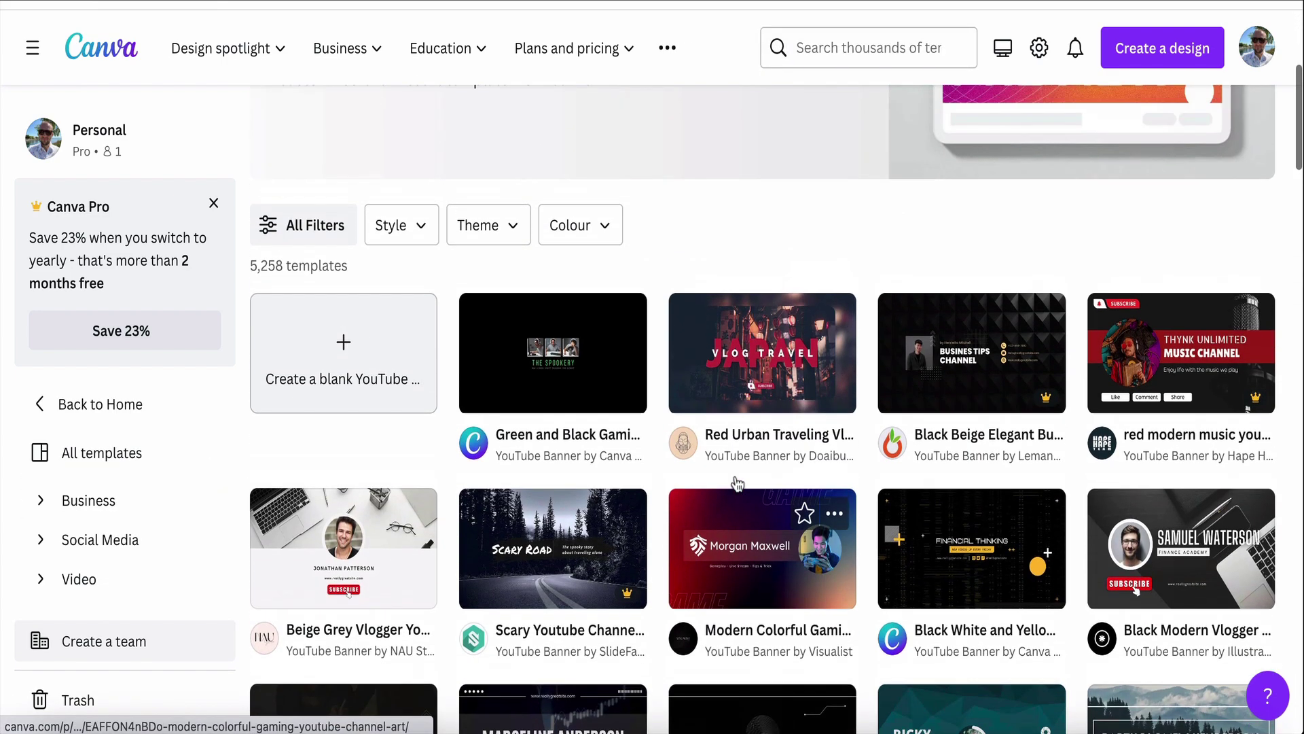
Step: Open and close the Style filter and look further through the YouTube Banner templates
{"action": "left_click", "coordinate": [422, 238]}
{"action": "left_click", "coordinate": [758, 259]}
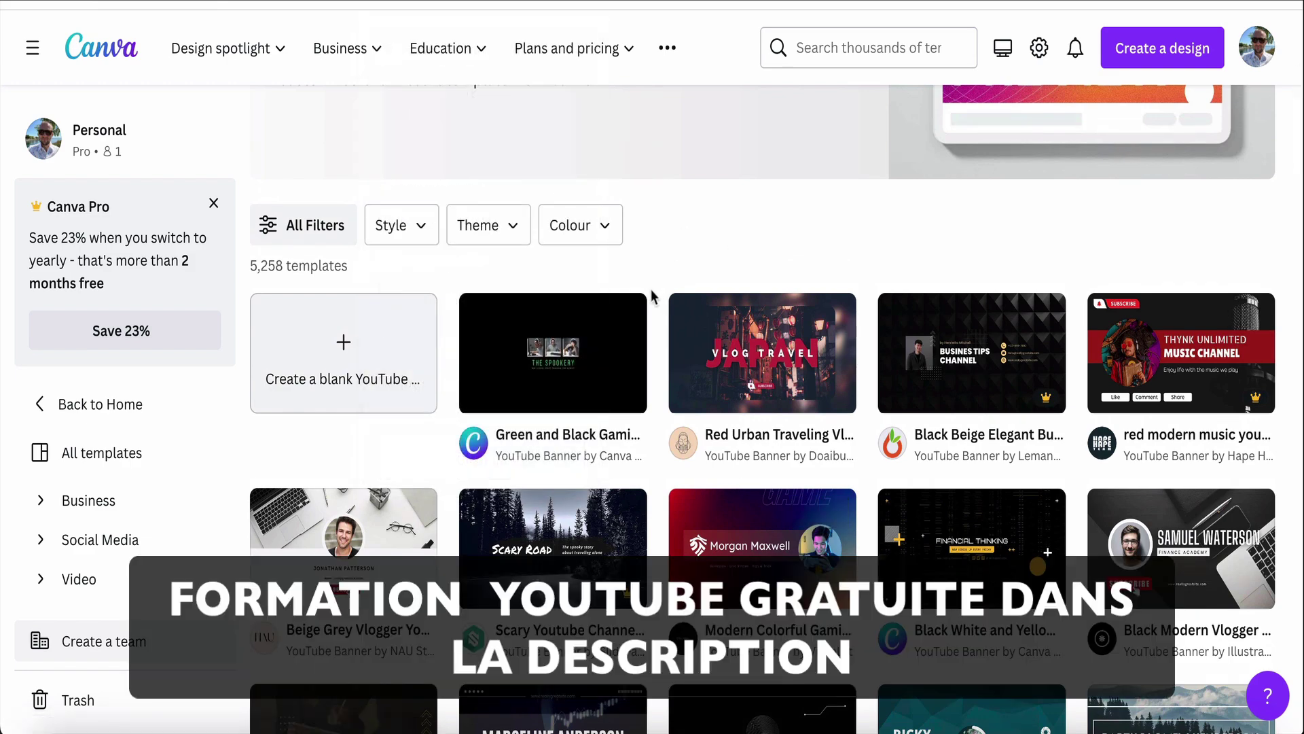
{"action": "scroll", "coordinate": [687, 540], "scroll_direction": "down", "scroll_amount": 5}
{"action": "scroll", "coordinate": [687, 540], "scroll_direction": "up", "scroll_amount": 3}
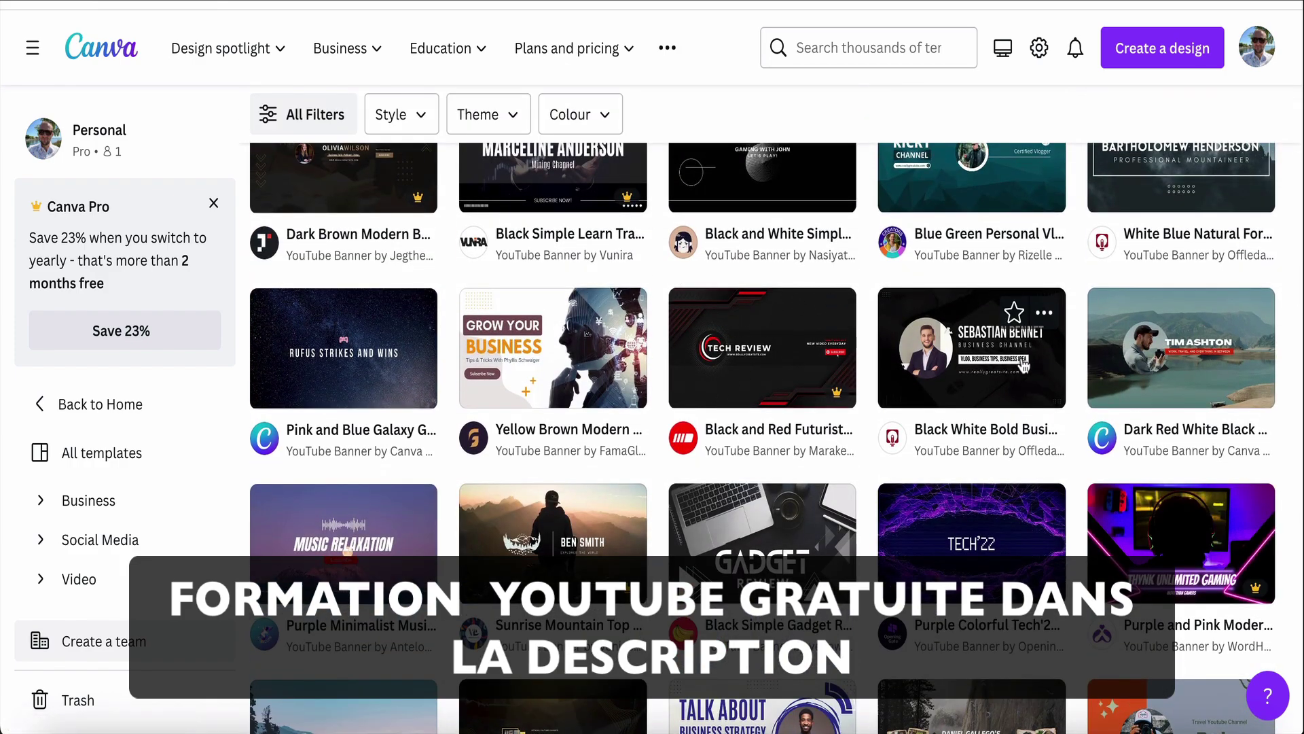
{"action": "scroll", "coordinate": [675, 279], "scroll_direction": "up", "scroll_amount": 10}
{"action": "scroll", "coordinate": [694, 279], "scroll_direction": "up", "scroll_amount": 2}
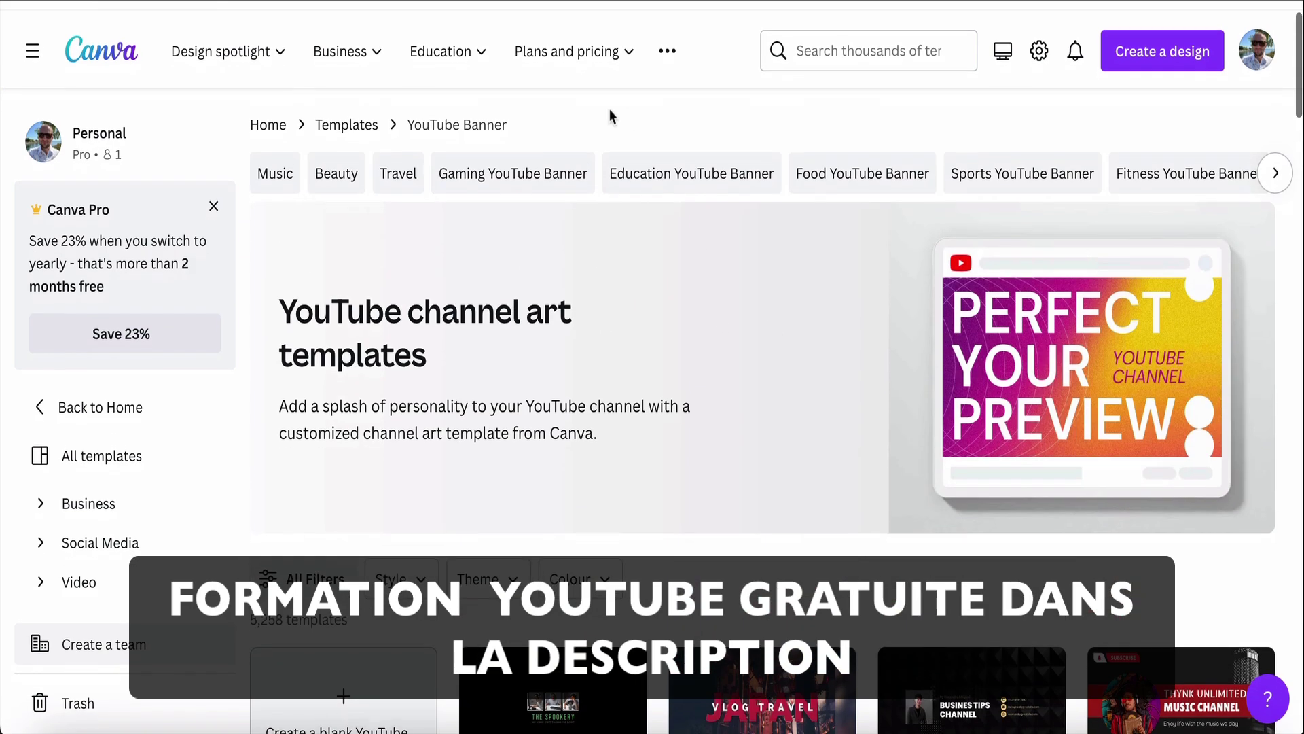
Step: Return to the home page, search the design types for "logo youtube", and create an 800 × 800 px YouTube Channel Logo design
{"action": "left_click", "coordinate": [112, 55]}
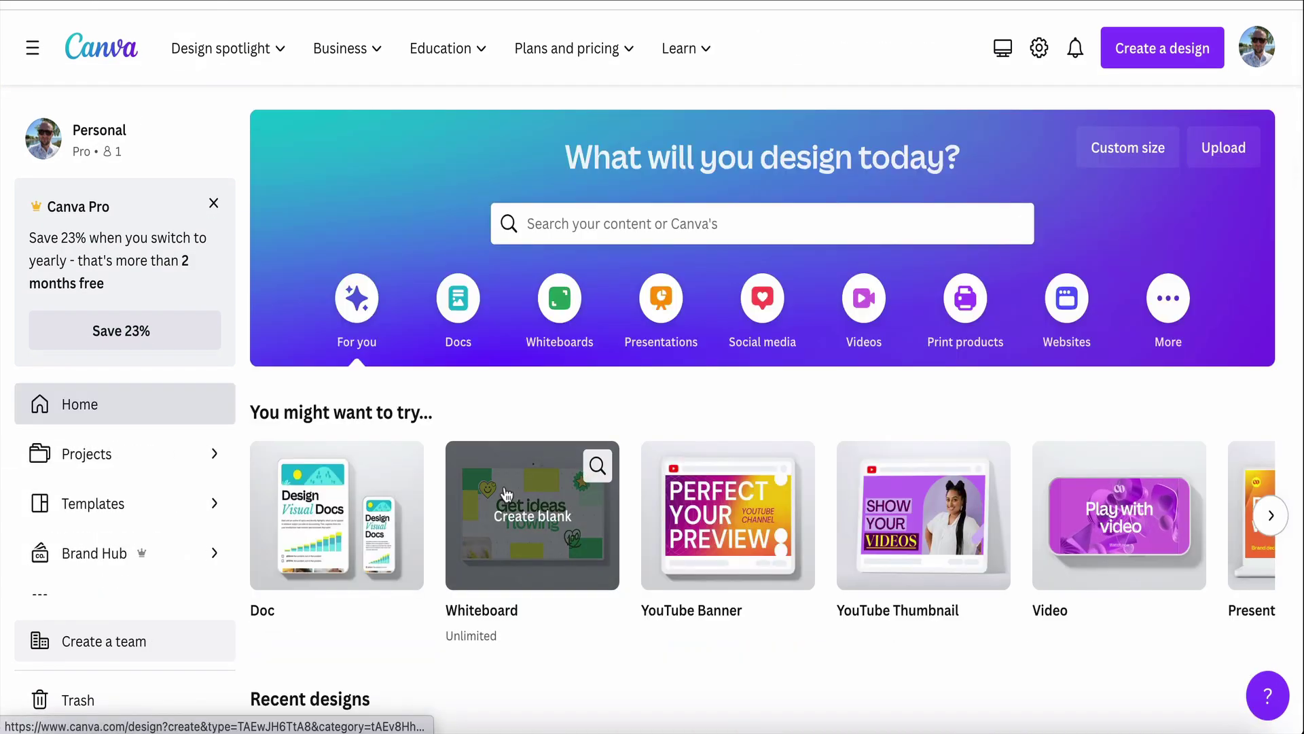
{"action": "left_click", "coordinate": [1164, 49]}
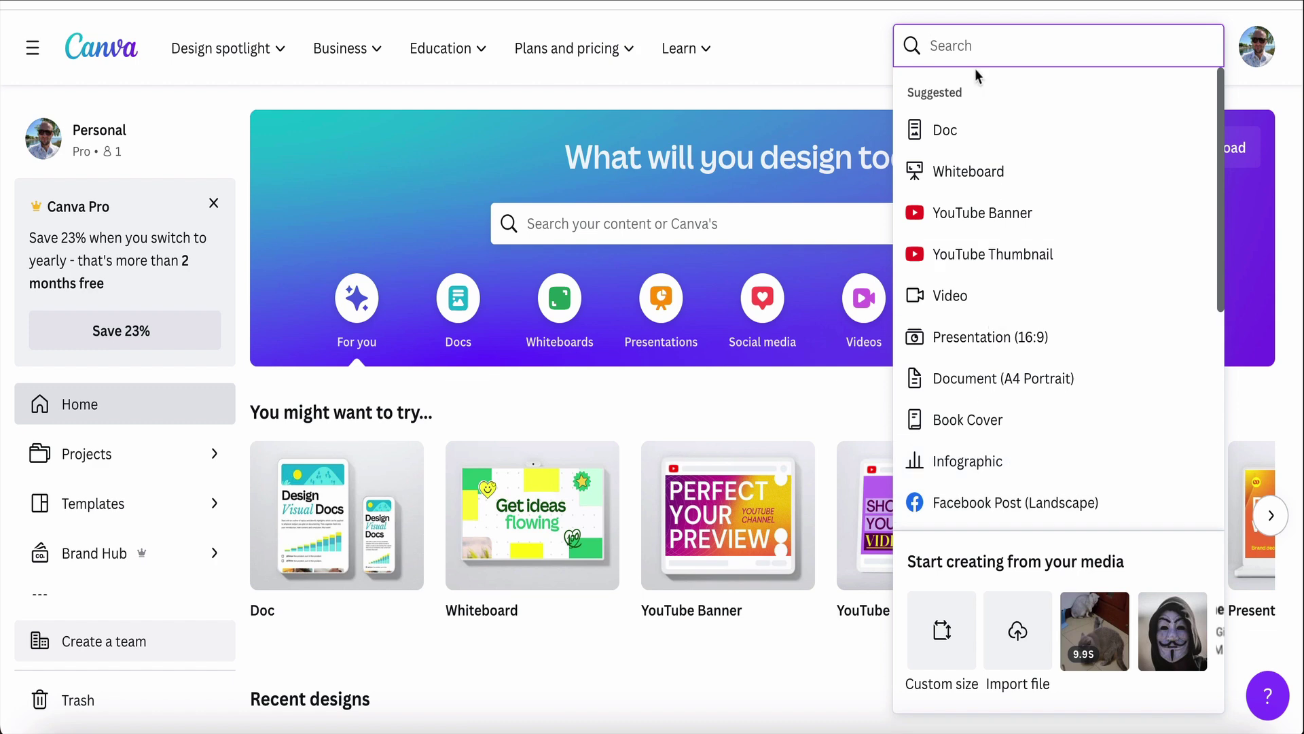
{"action": "type", "text": "logo "}
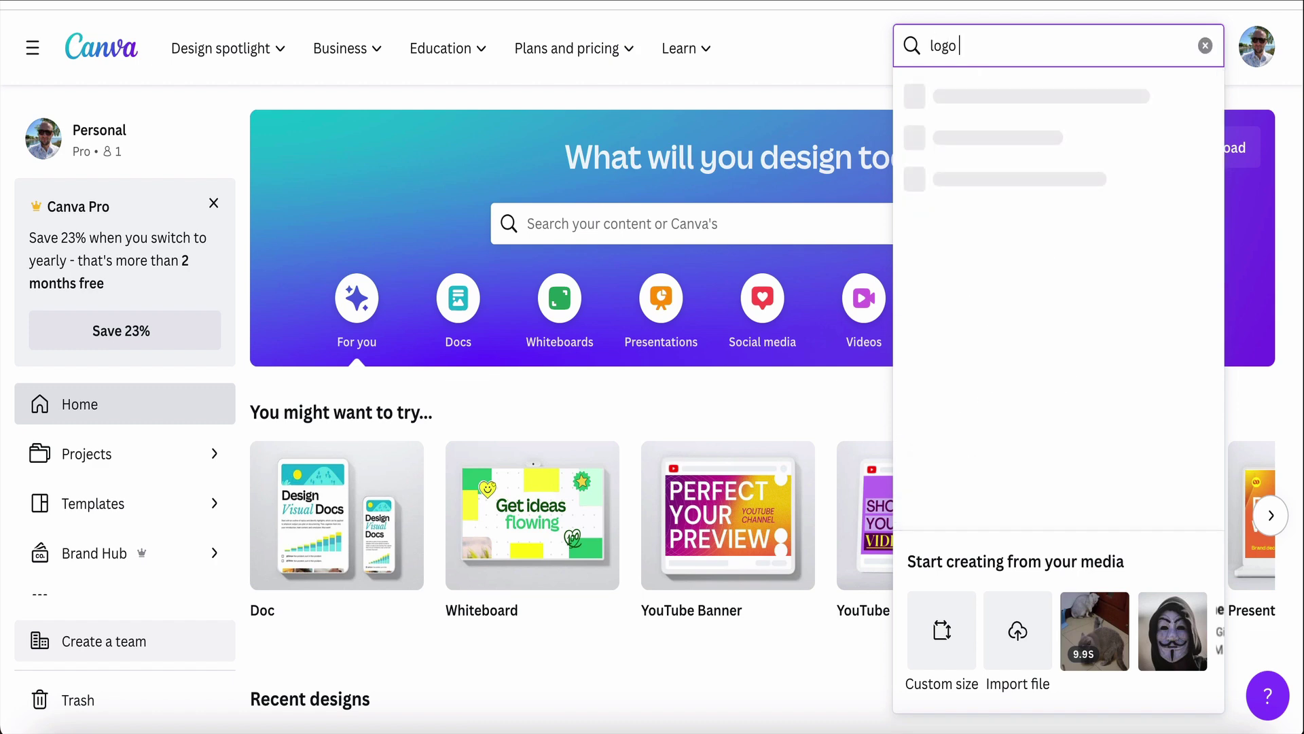
{"action": "type", "text": "youtube"}
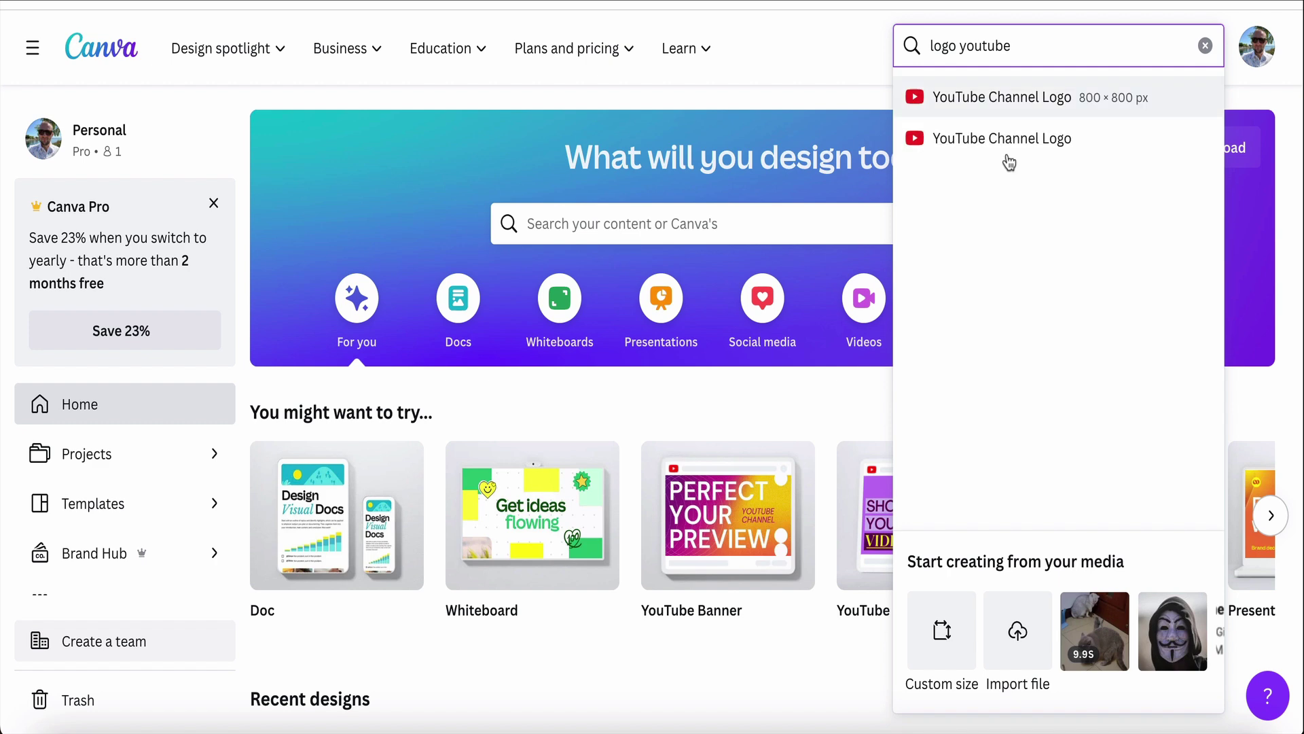
{"action": "left_click", "coordinate": [971, 100]}
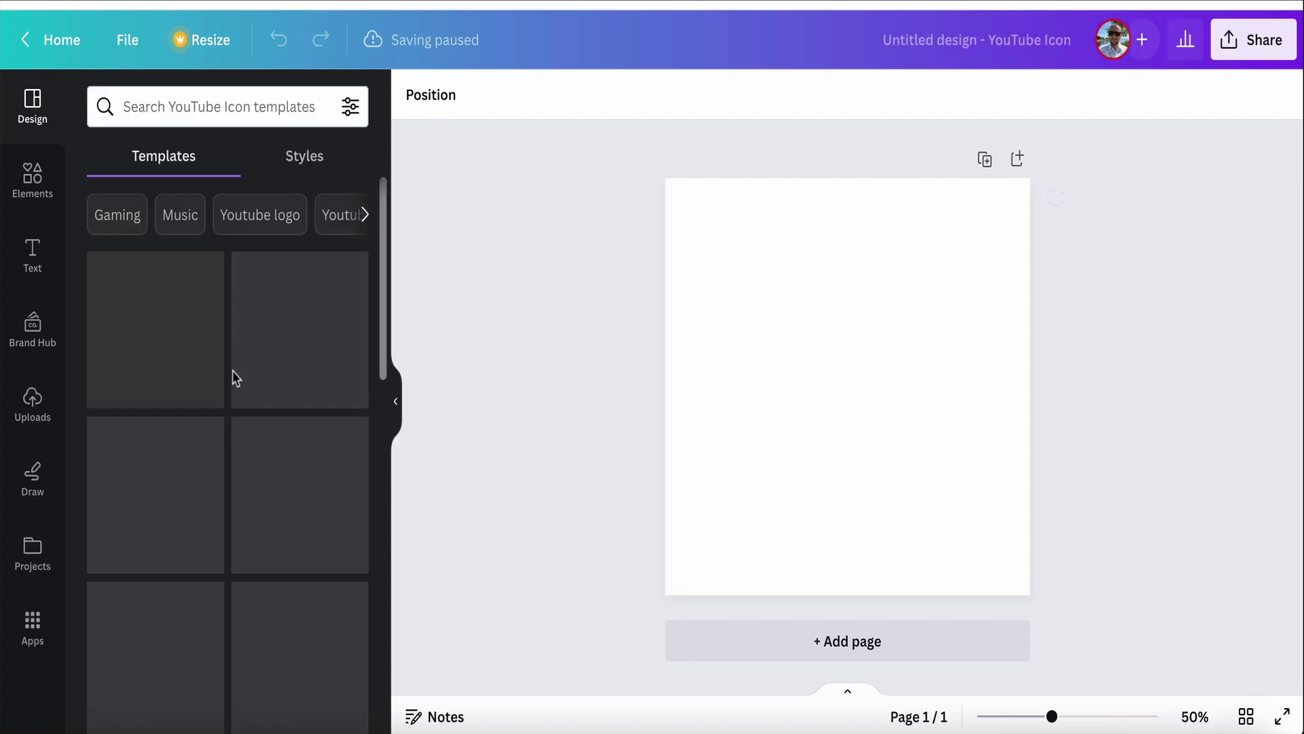
Step: Filter the templates by Youtube logo and apply the lime green template with the man in a black cap to the page
{"action": "left_click", "coordinate": [258, 213]}
{"action": "scroll", "coordinate": [234, 408], "scroll_direction": "down", "scroll_amount": 12}
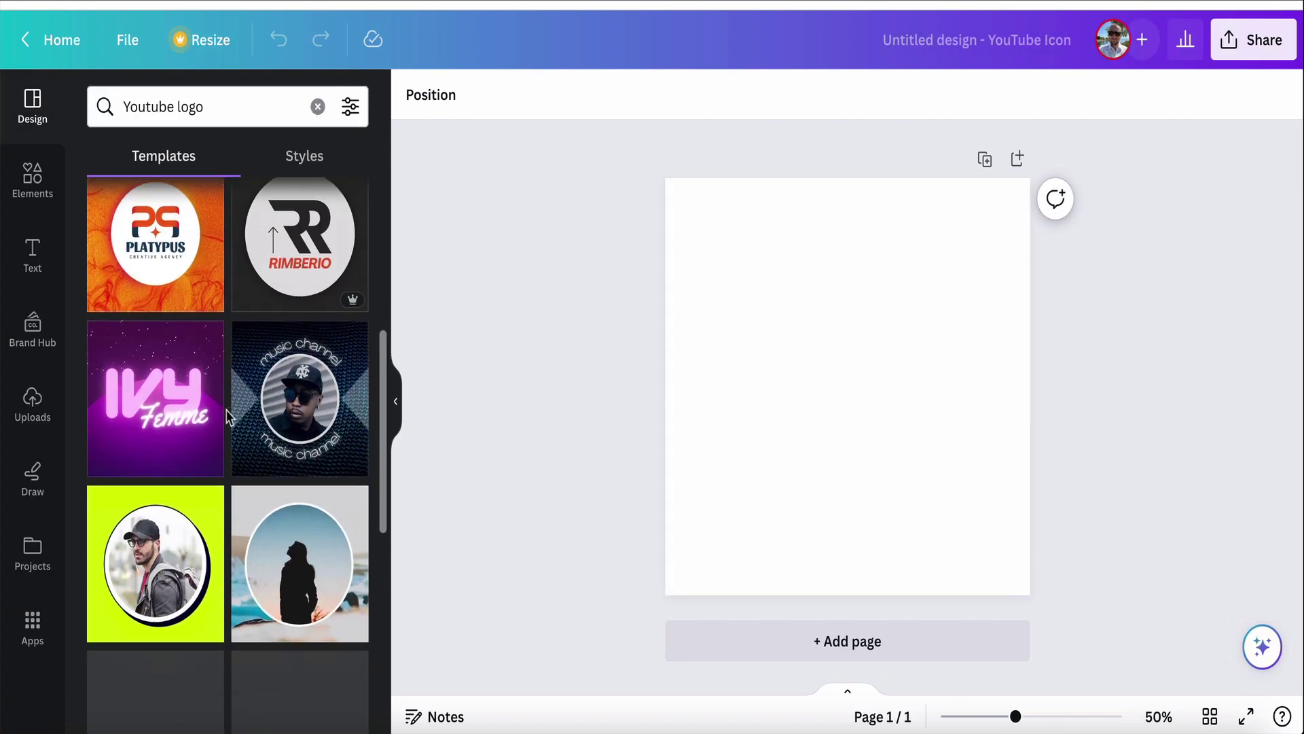
{"action": "scroll", "coordinate": [228, 410], "scroll_direction": "up", "scroll_amount": 4}
{"action": "scroll", "coordinate": [228, 407], "scroll_direction": "up", "scroll_amount": 1}
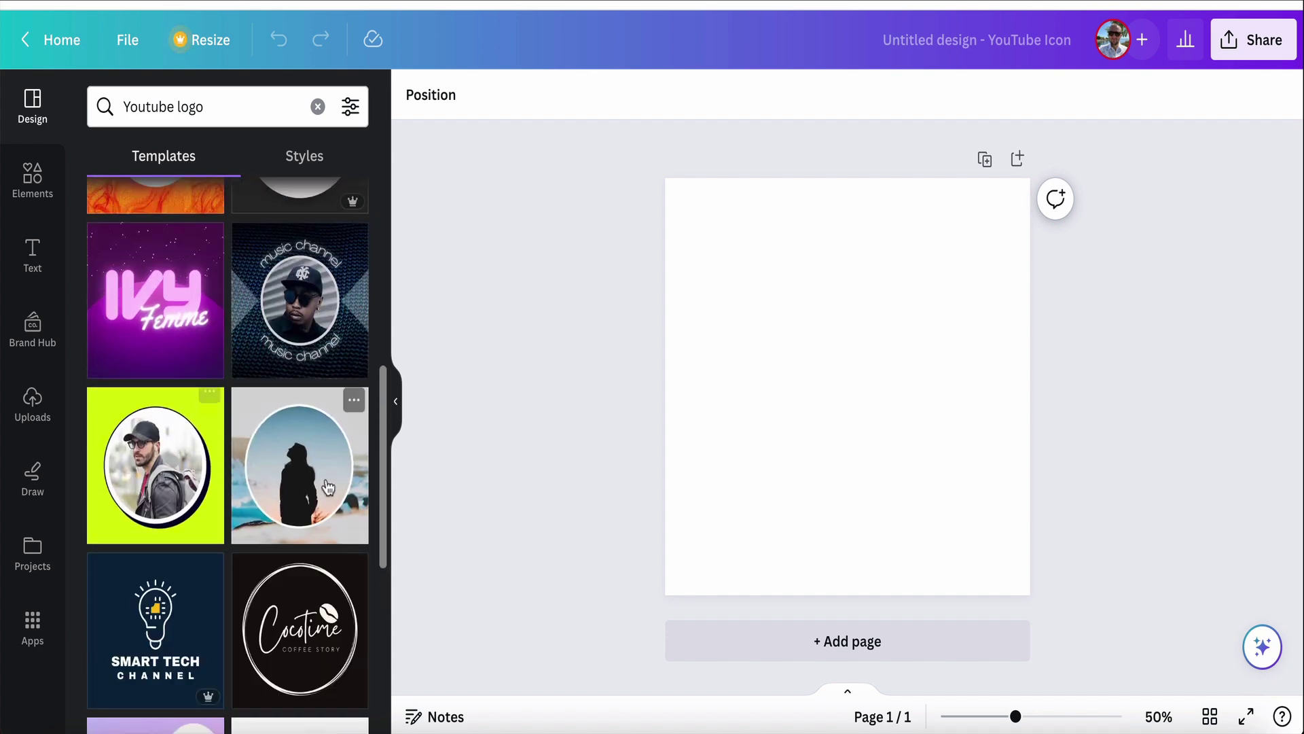
{"action": "left_click", "coordinate": [165, 469]}
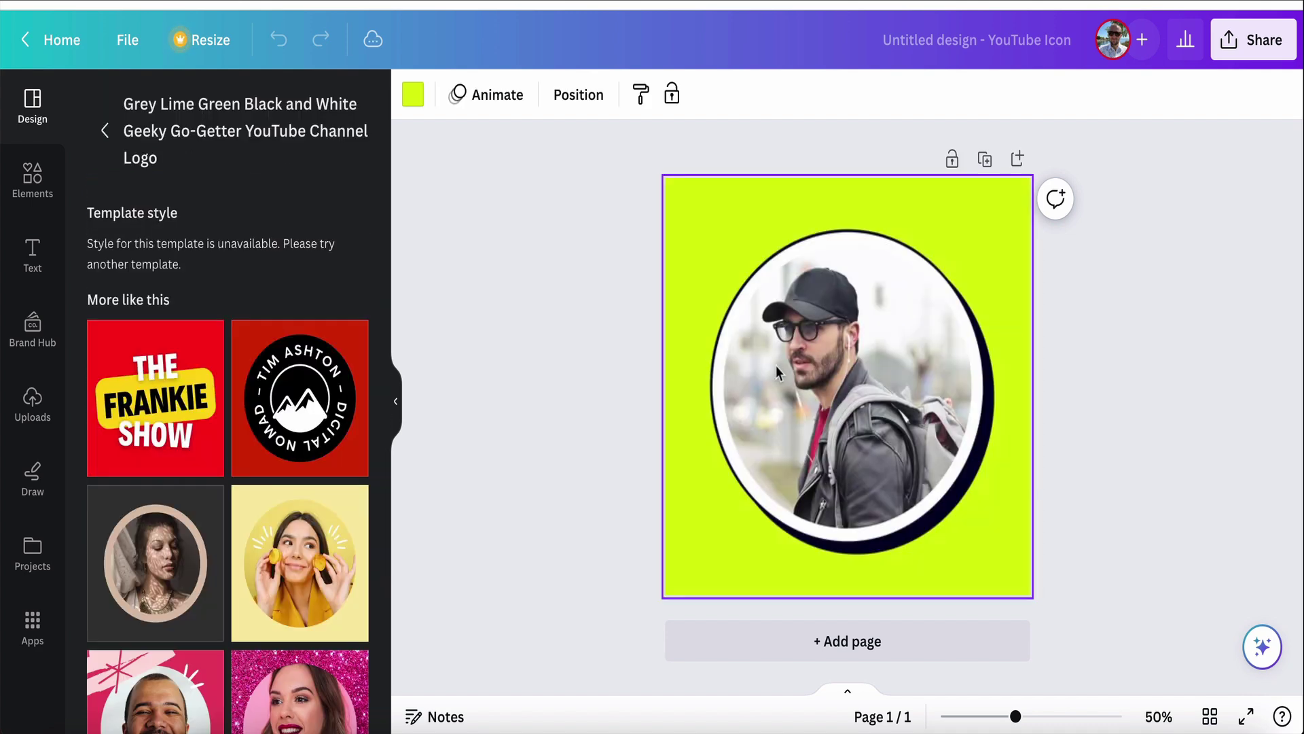
{"action": "left_click", "coordinate": [801, 381]}
{"action": "left_click", "coordinate": [763, 233]}
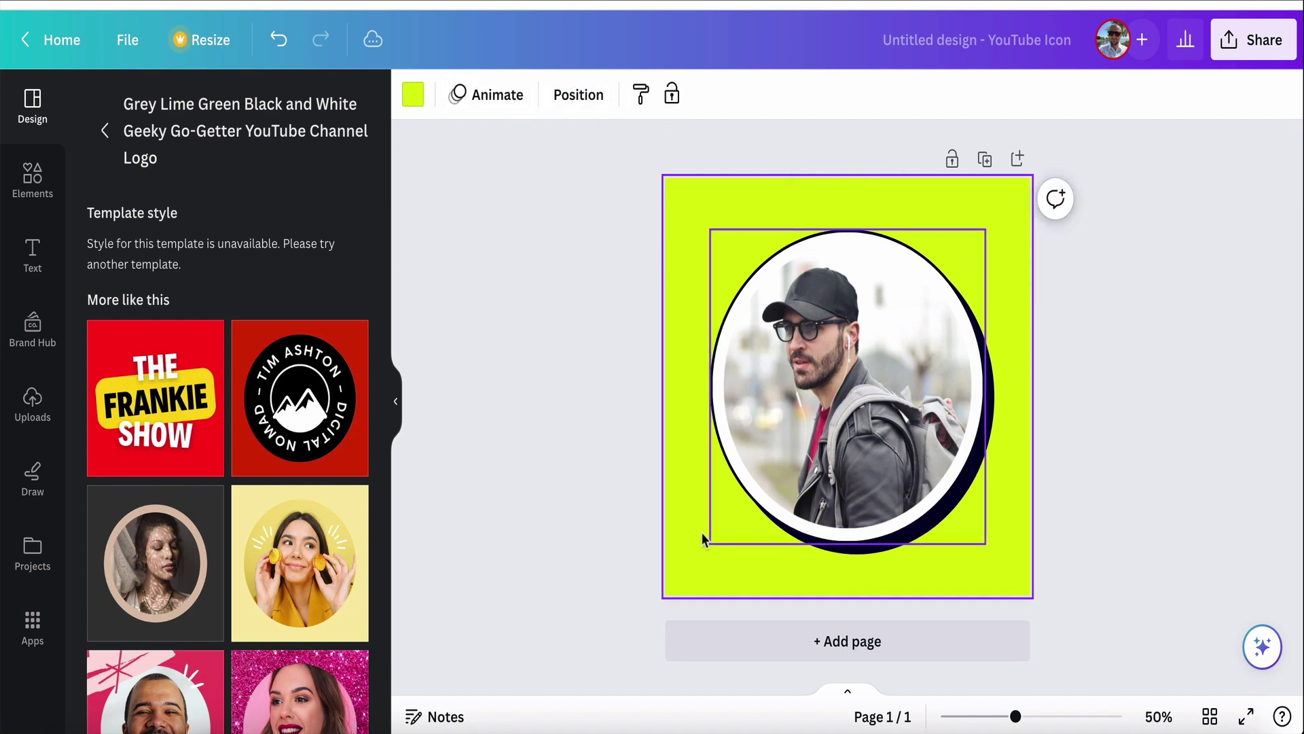
Step: Replace the design with the Yellow Home Foodie YouTube Channel Logo from the similar templates, and look through more suggestions
{"action": "scroll", "coordinate": [204, 486], "scroll_direction": "down", "scroll_amount": 3}
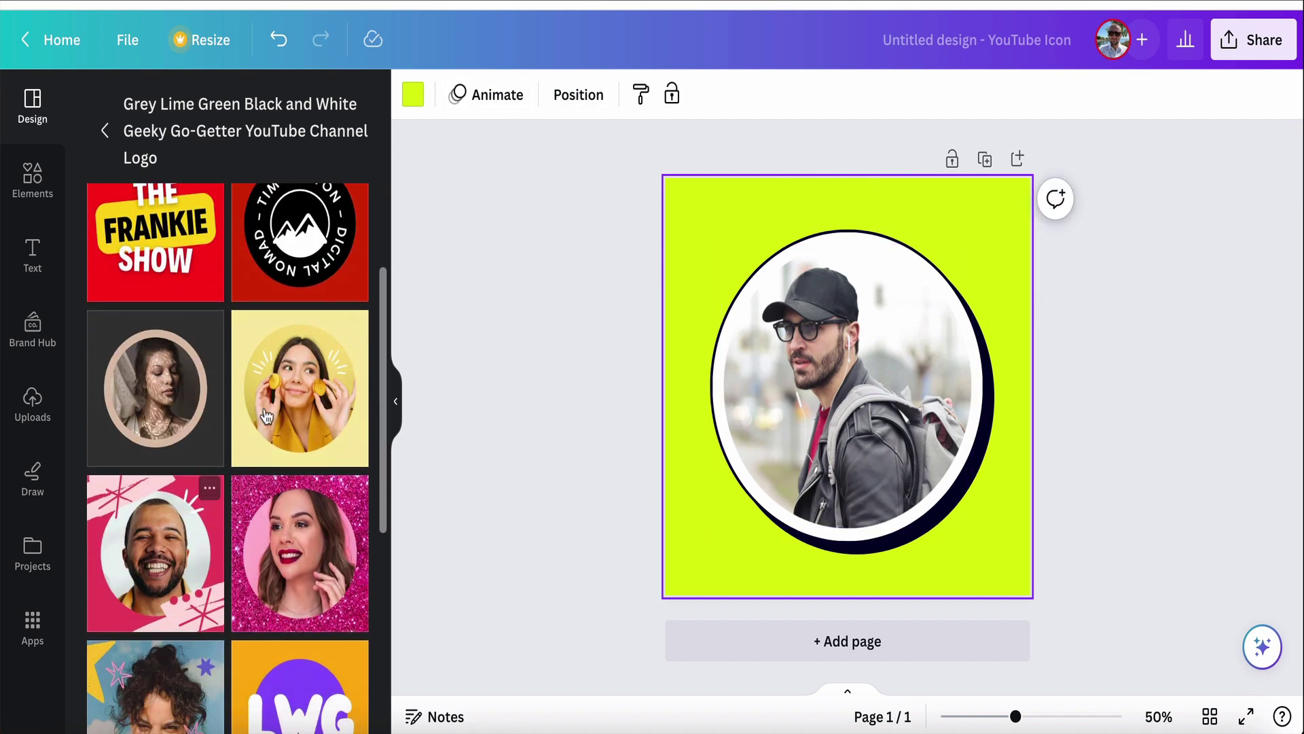
{"action": "left_click", "coordinate": [273, 408]}
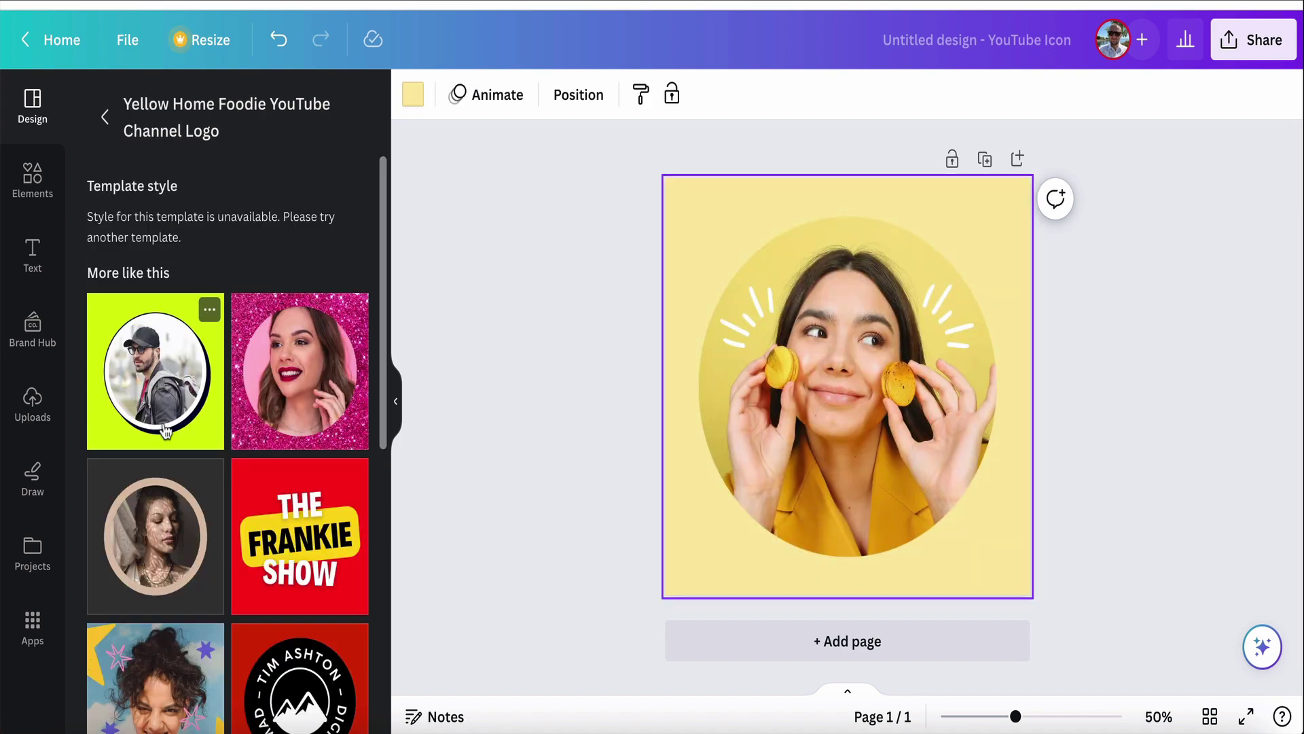
{"action": "scroll", "coordinate": [183, 411], "scroll_direction": "down", "scroll_amount": 10}
{"action": "left_click", "coordinate": [155, 299]}
{"action": "left_click", "coordinate": [704, 393]}
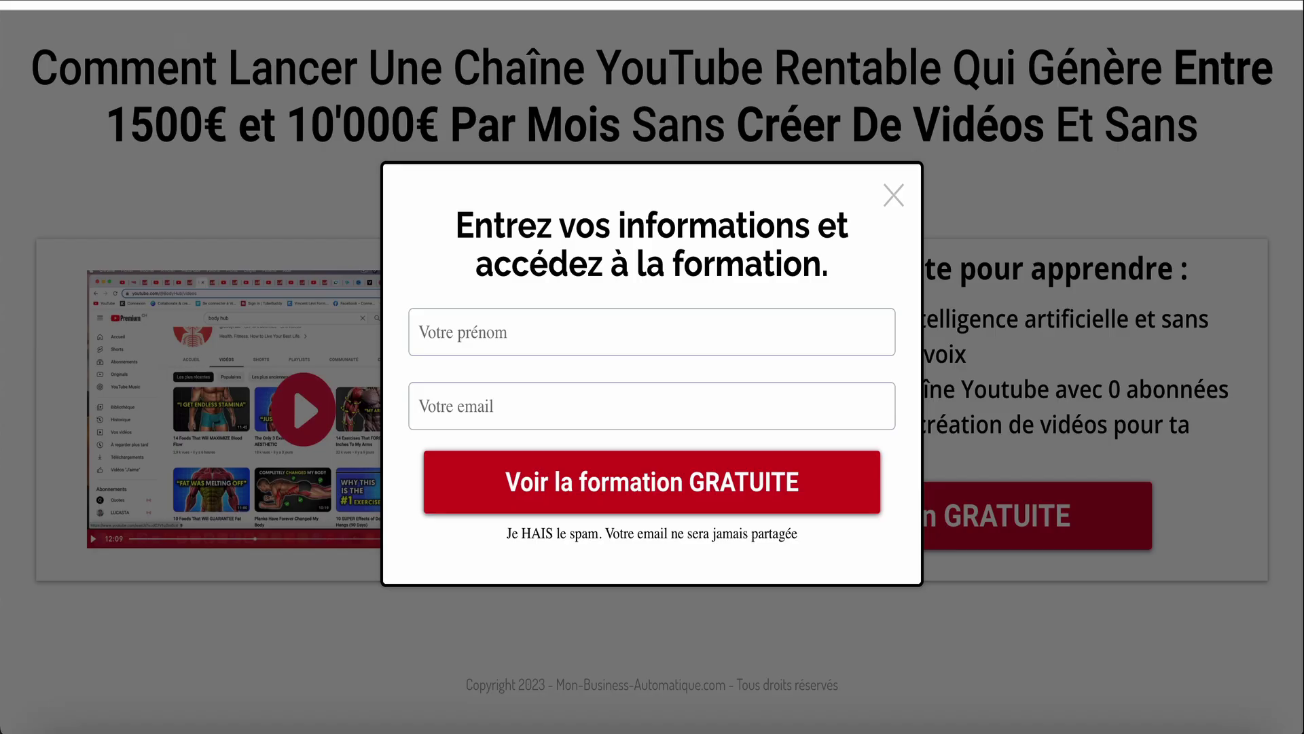
Step: Close the sign-up form on the free YouTube training page without filling it in, and look over the page
{"action": "left_click", "coordinate": [894, 196]}
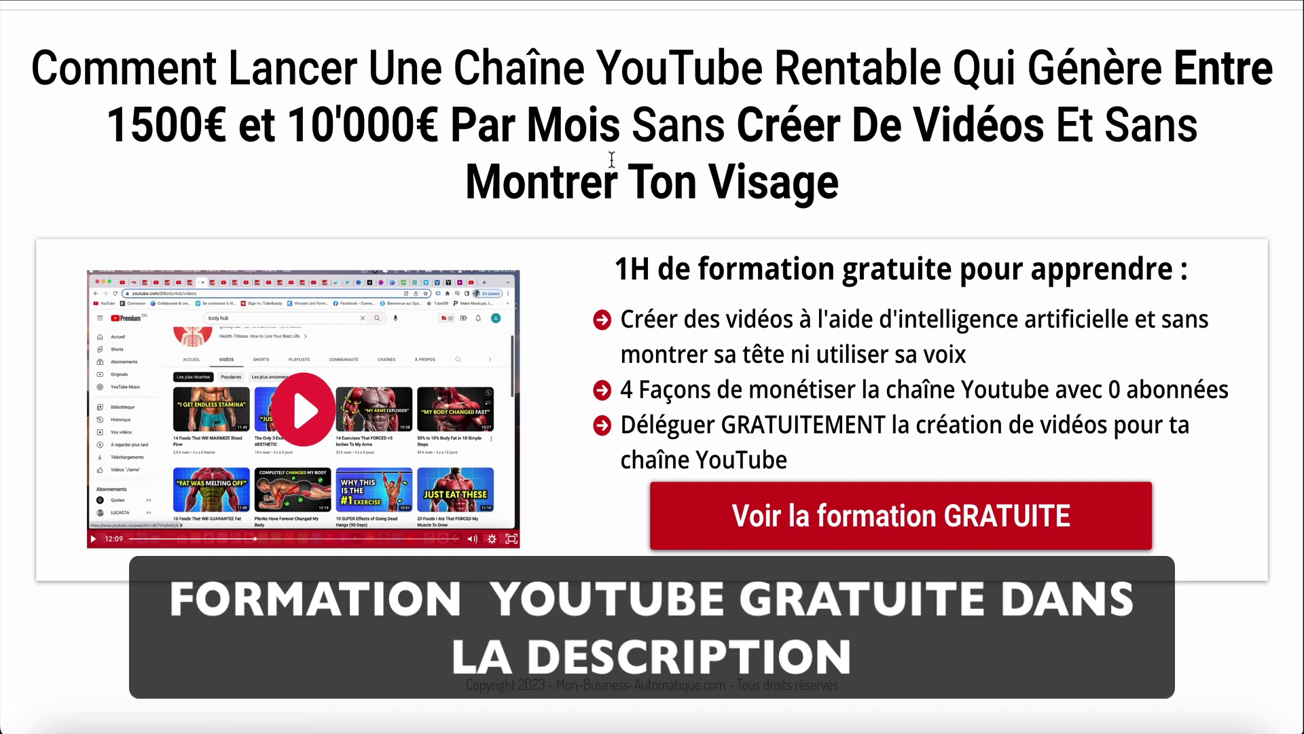
{"action": "scroll", "coordinate": [316, 455], "scroll_direction": "down", "scroll_amount": 1}
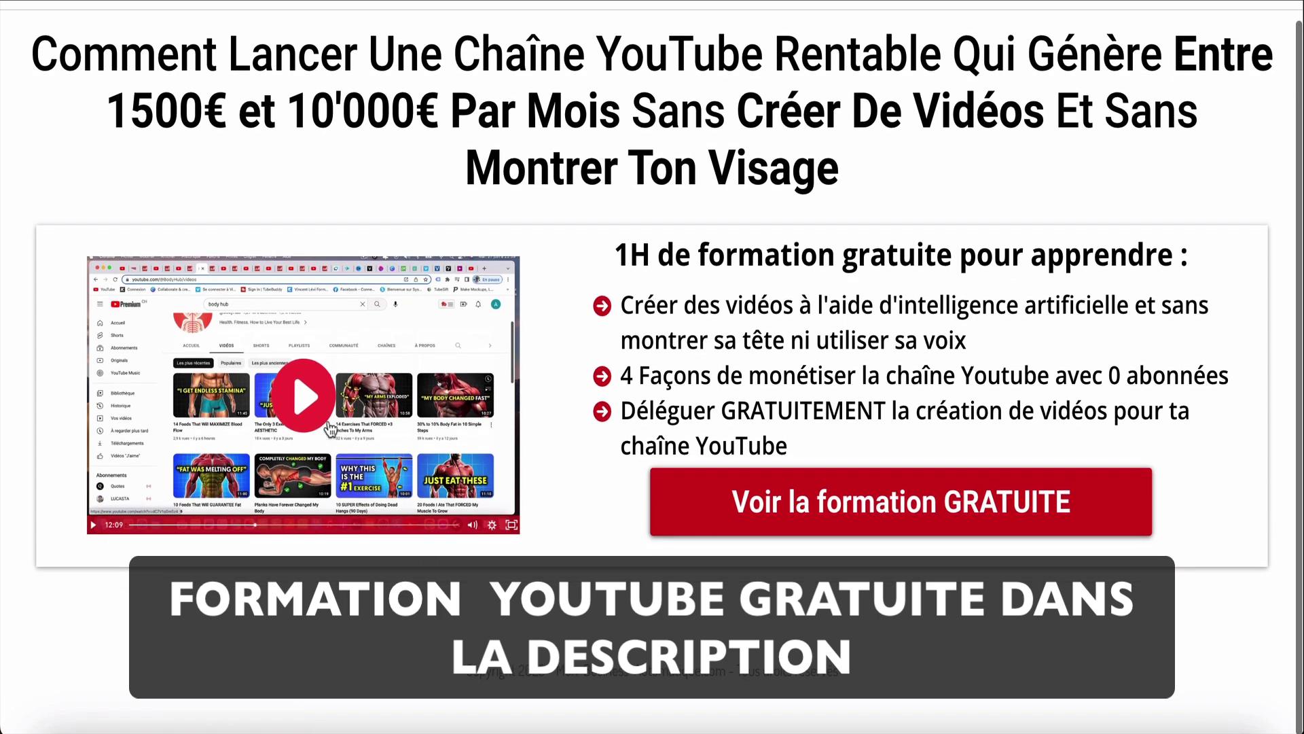